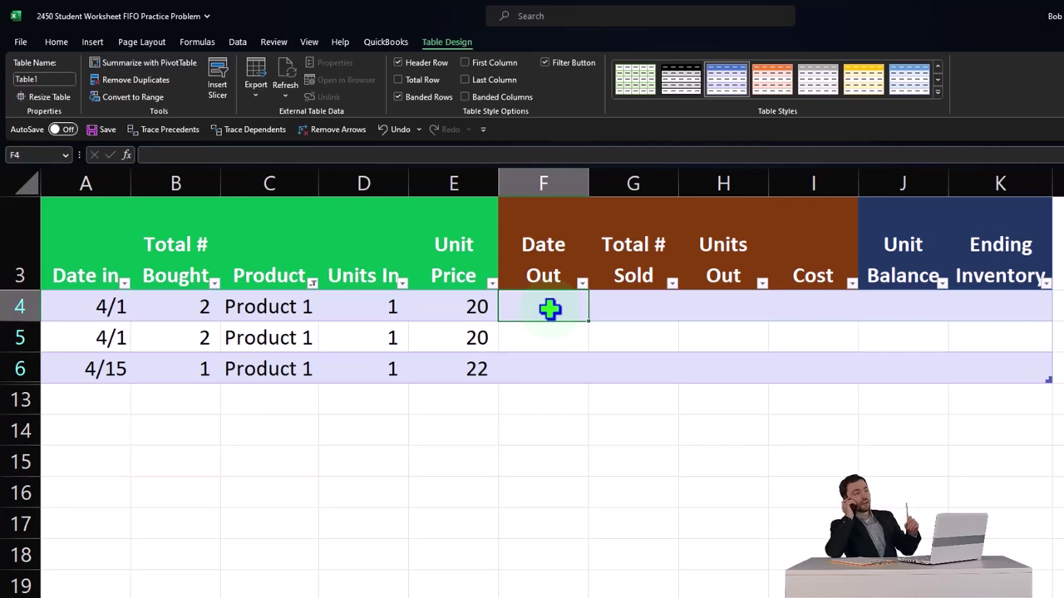
Give the Date Out column F the 3/14 month/day date format
text(4/3)
key(Return)
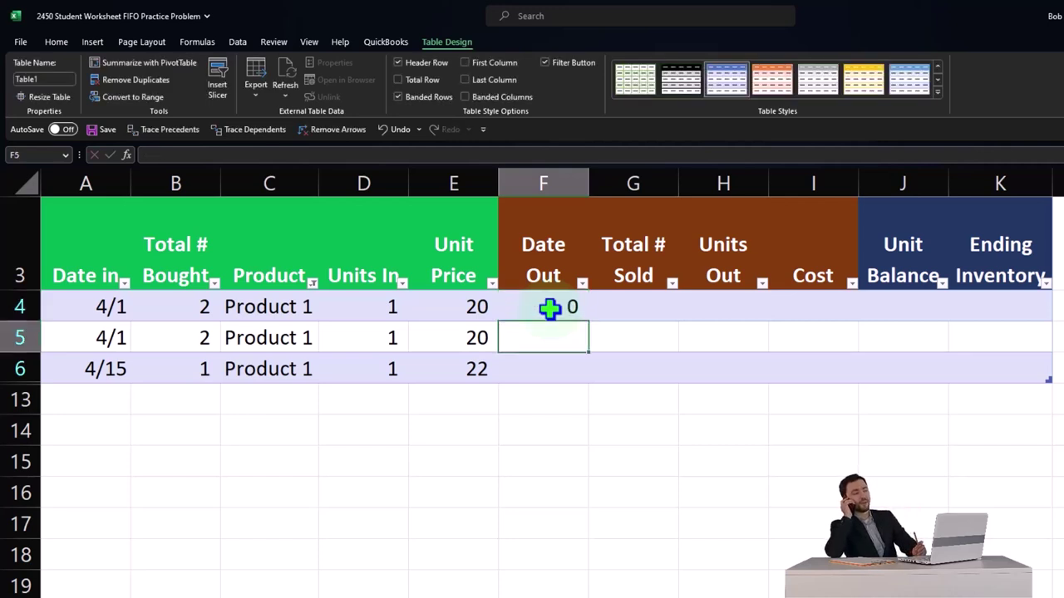
click(547, 181)
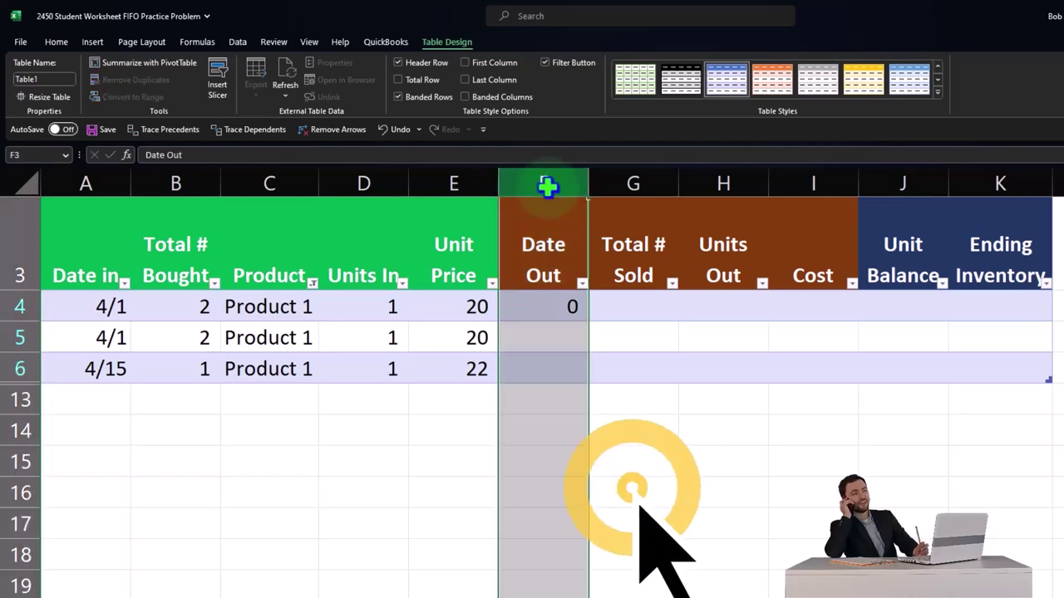
right_click(549, 353)
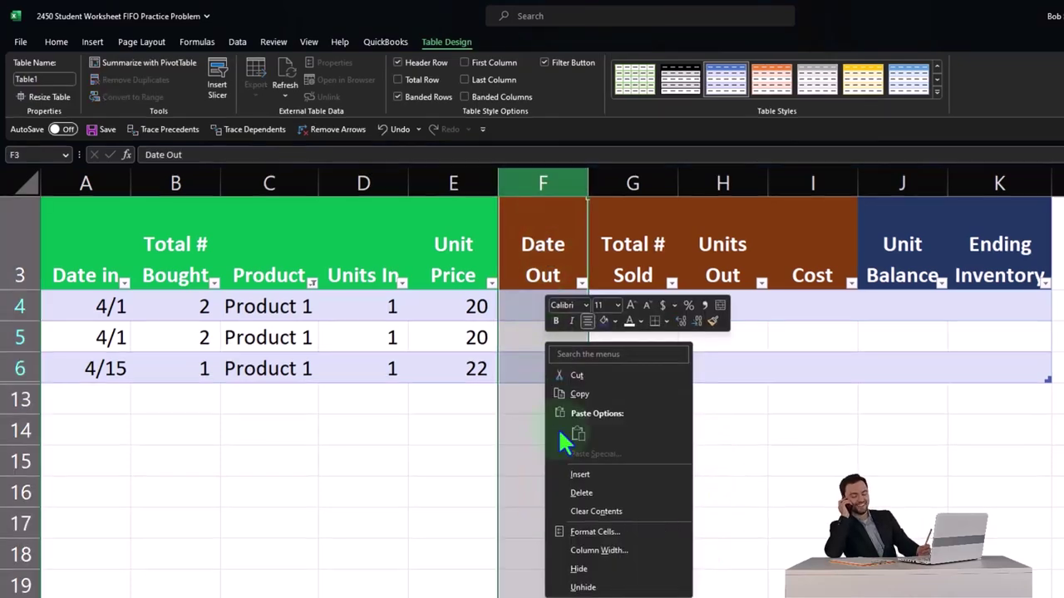
click(592, 531)
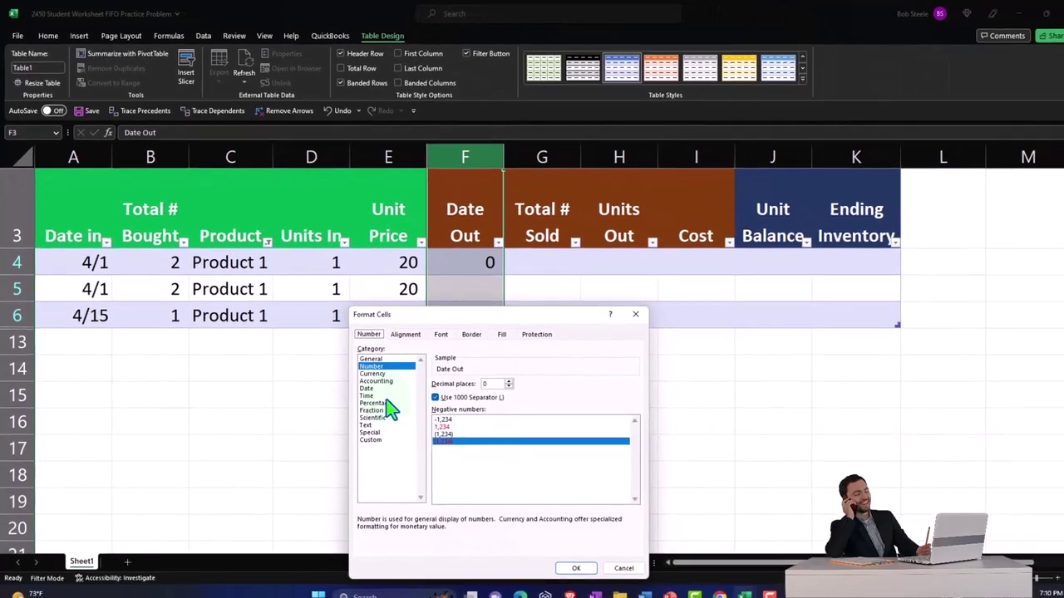
click(384, 406)
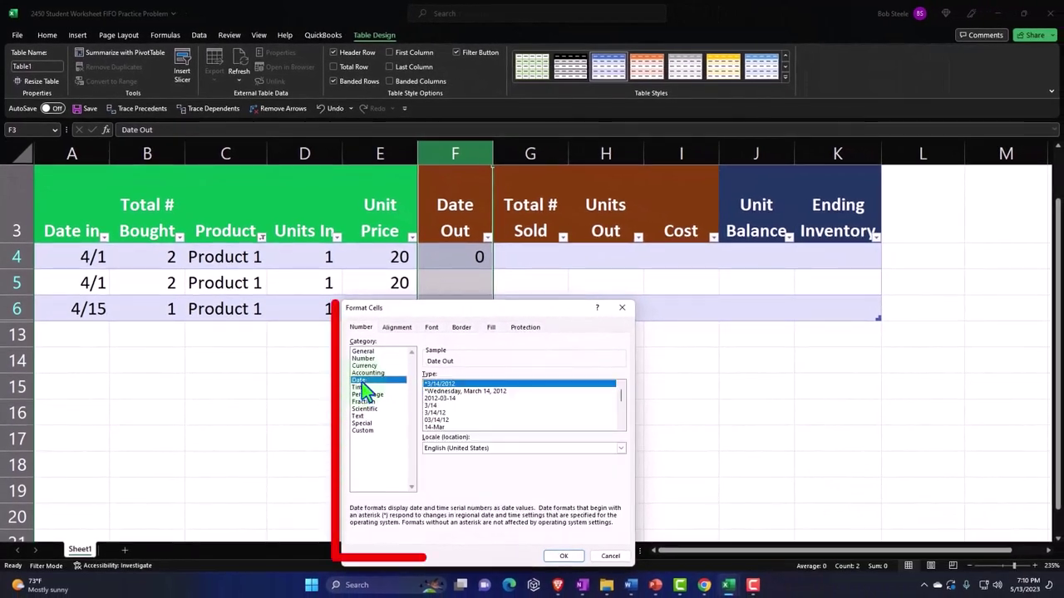
click(431, 405)
click(565, 554)
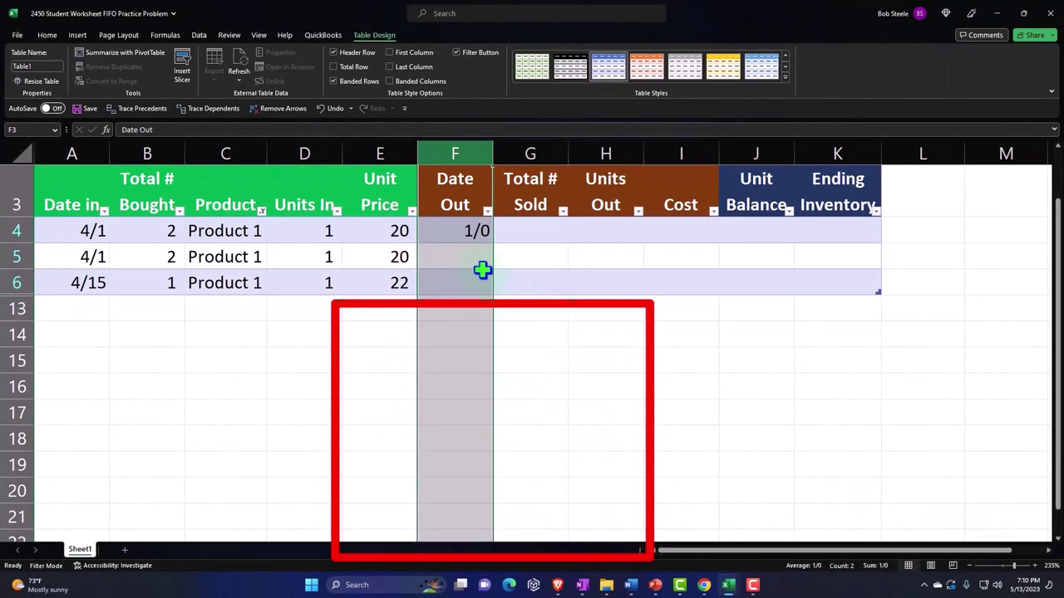
Enter 4/30 as the first Date Out in F4
click(463, 237)
text(4/30)
key(Return)
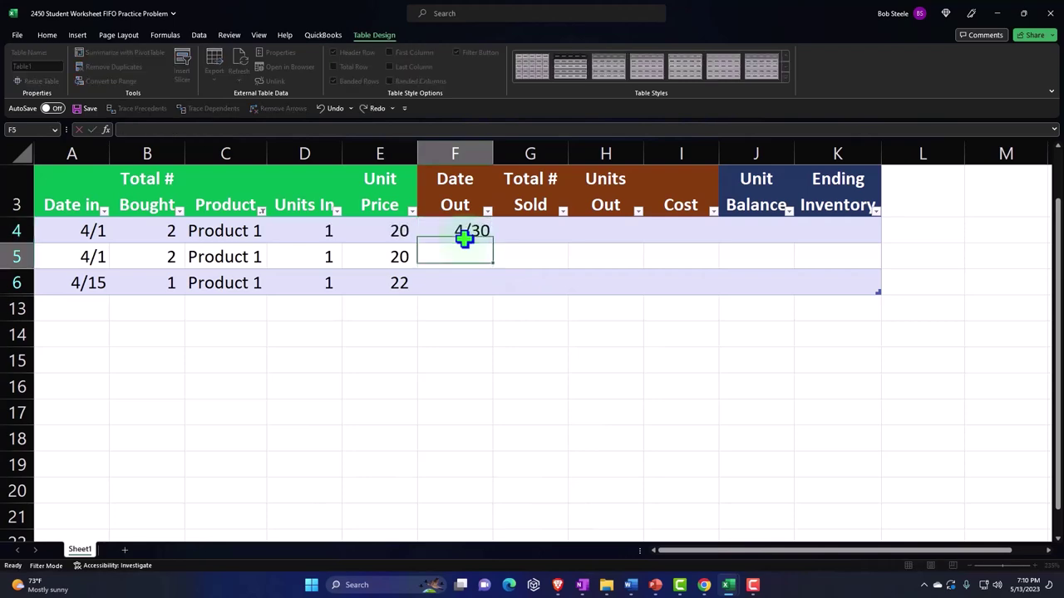
scroll(463, 237, up, 1)
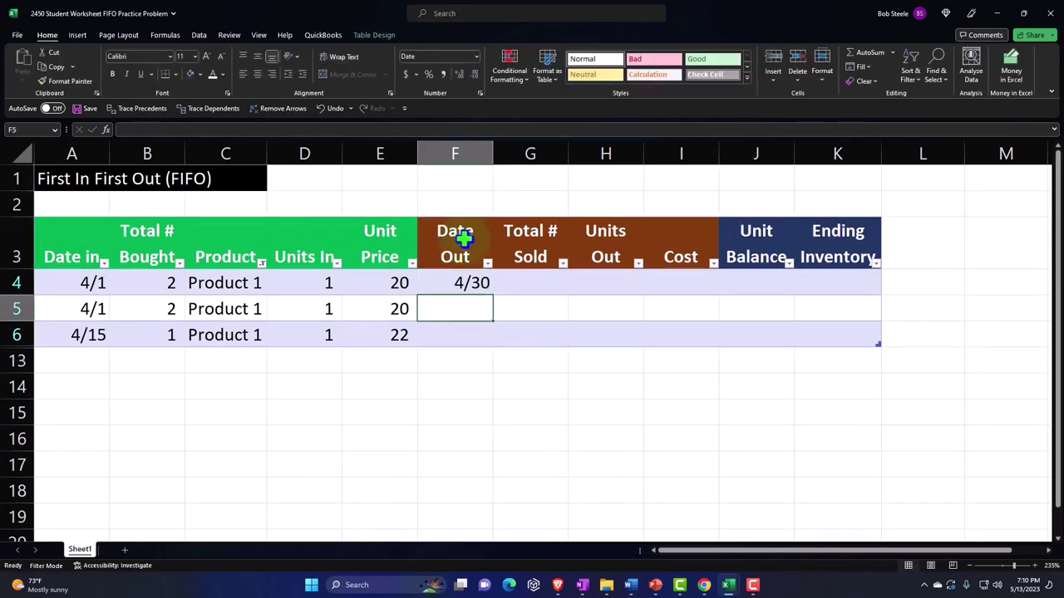
Enter 3 as Total # Sold in G4 and 1 as Units Out in H4
key(Right)
key(Up)
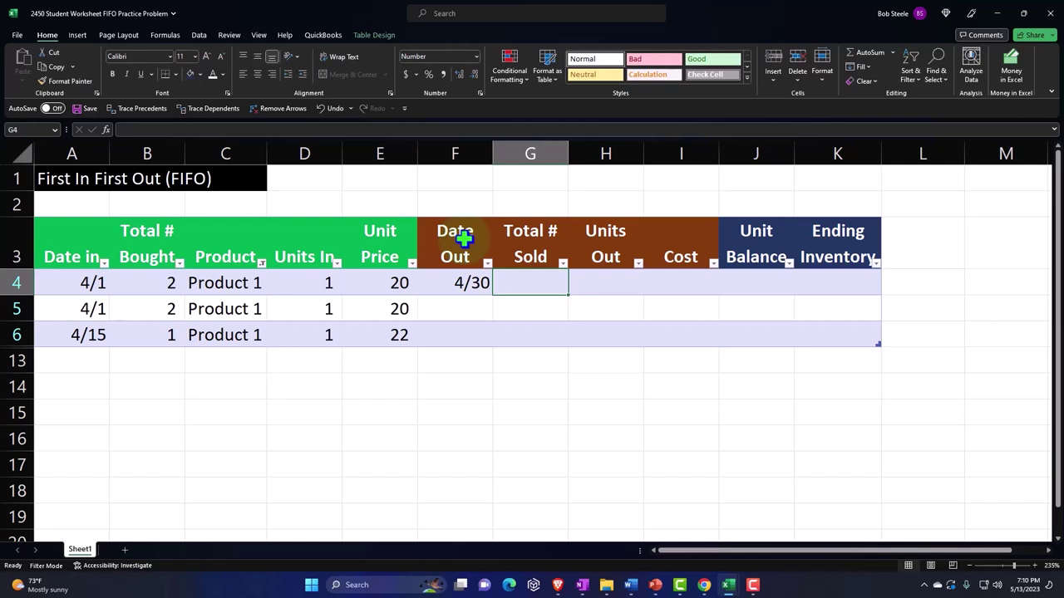
text(3)
key(Return)
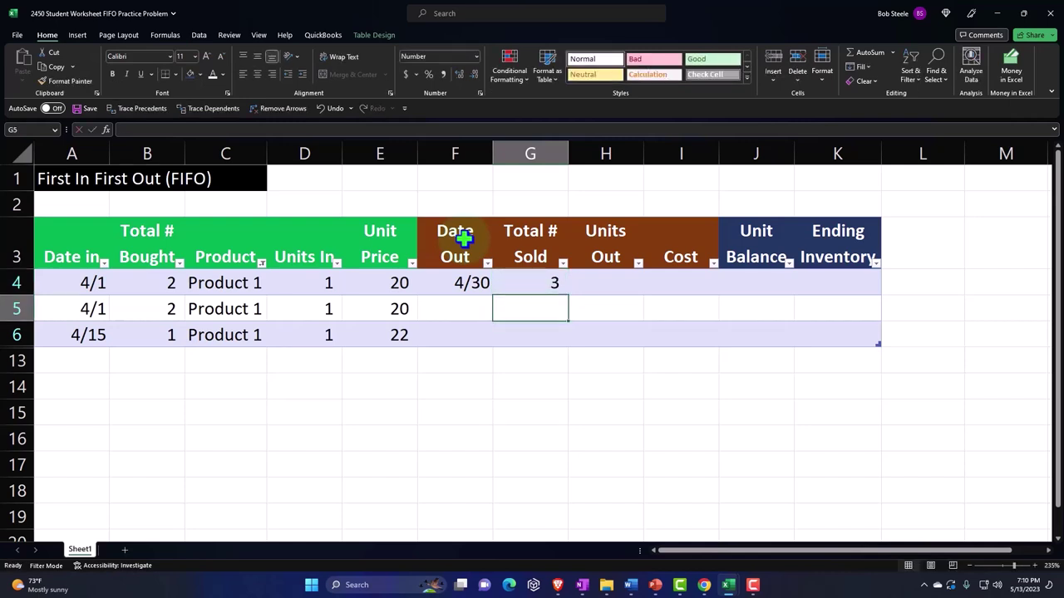
key(Right)
key(Up)
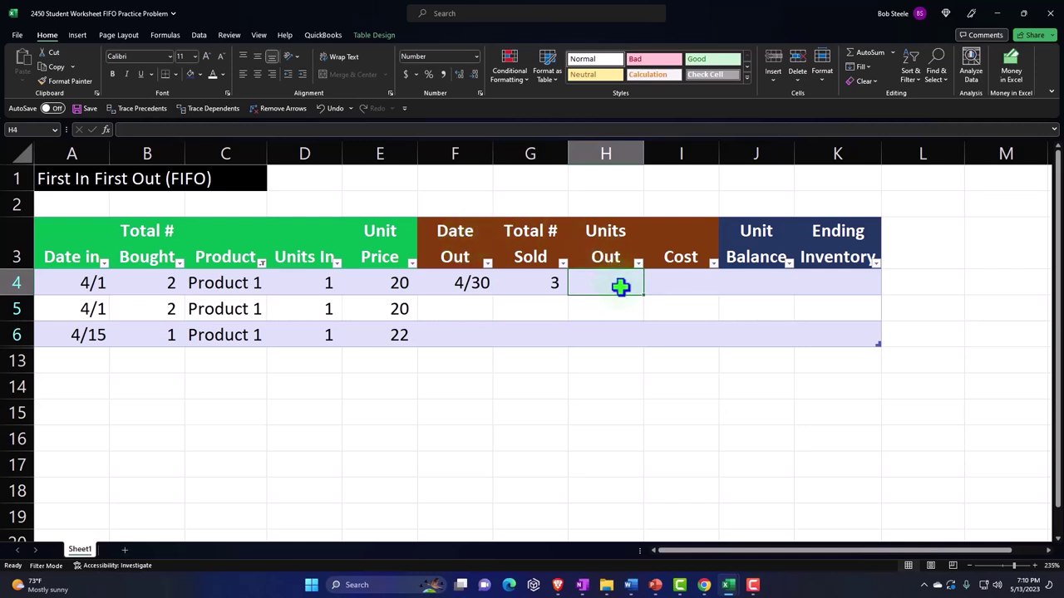
text(1)
key(Return)
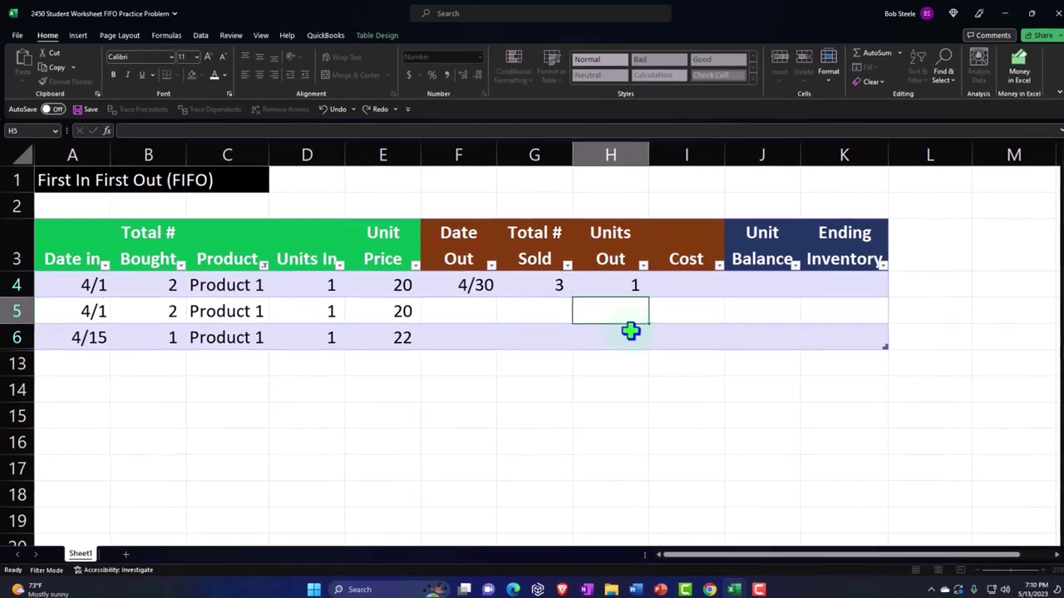
Set Cost in I4 to =[@[Unit Price]] (20) and undo its auto-fill in I5:I6
key(Up)
key(Right)
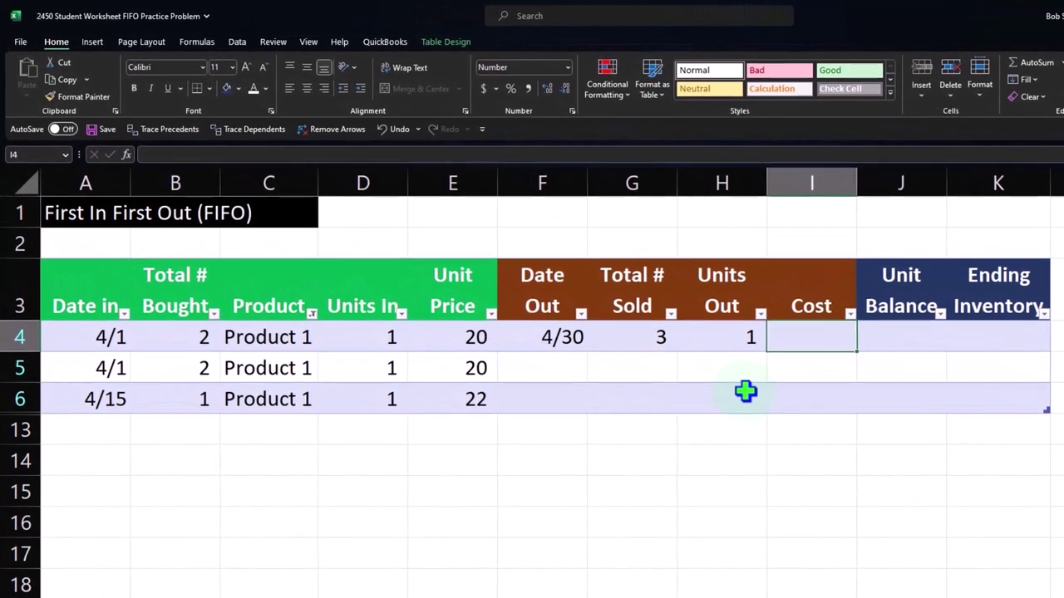
text(=)
key(Left)
key(Left)
key(Left)
key(Left)
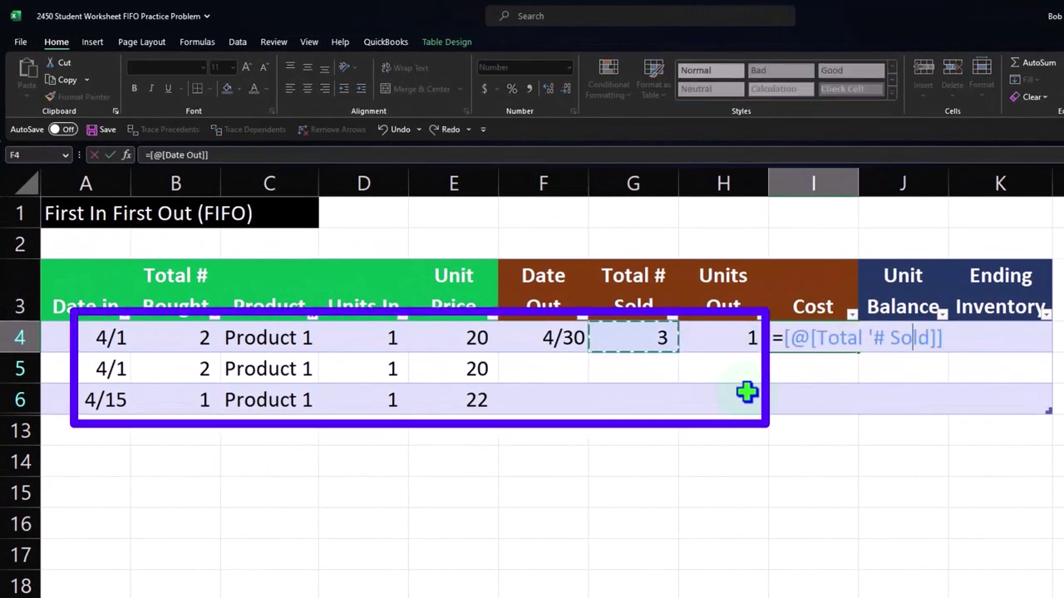
key(Return)
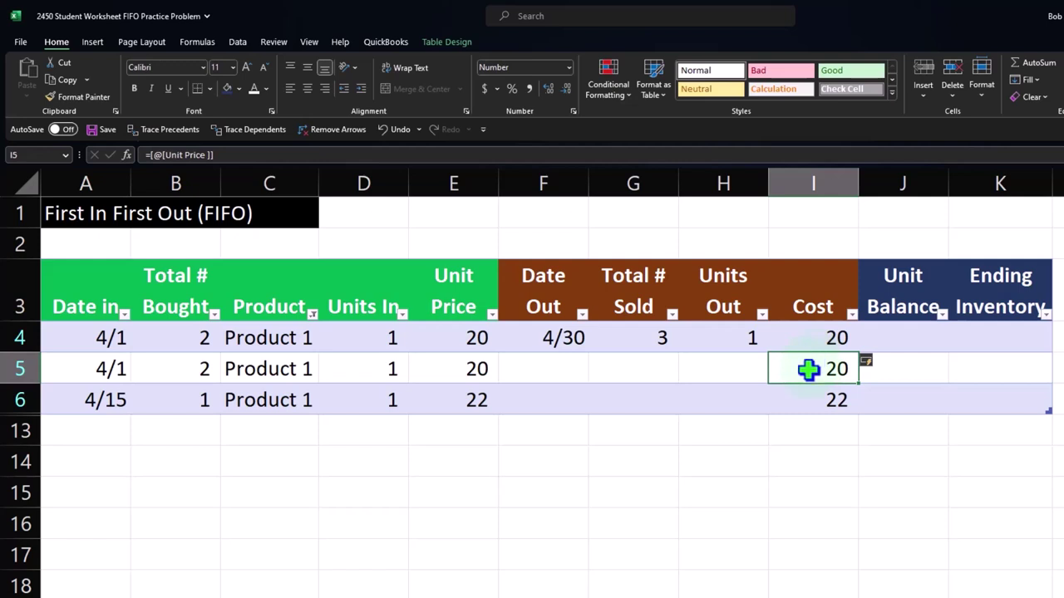
drag(807, 379, 806, 385)
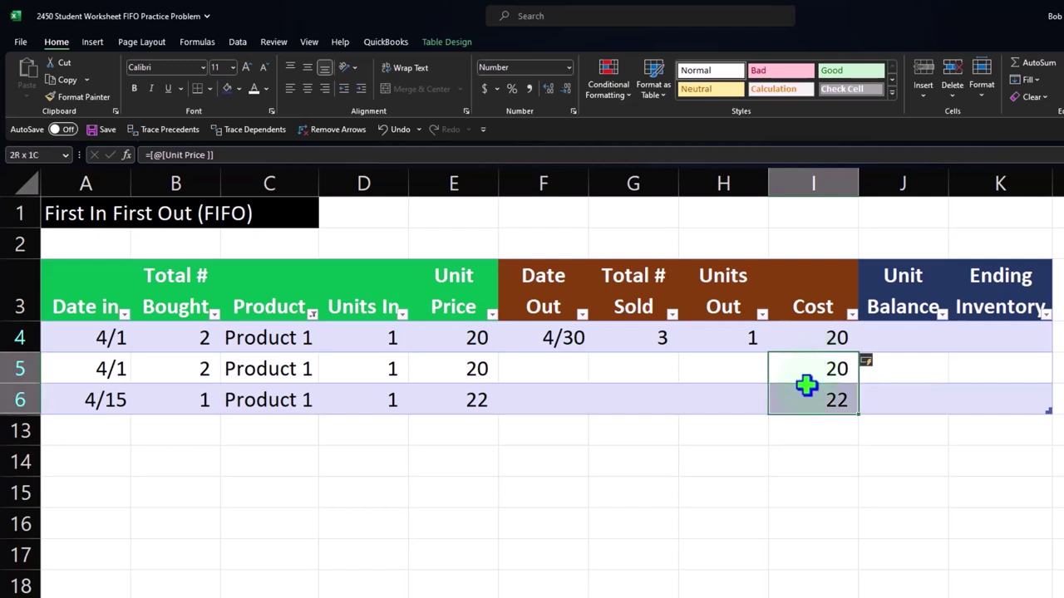
key(ctrl+z)
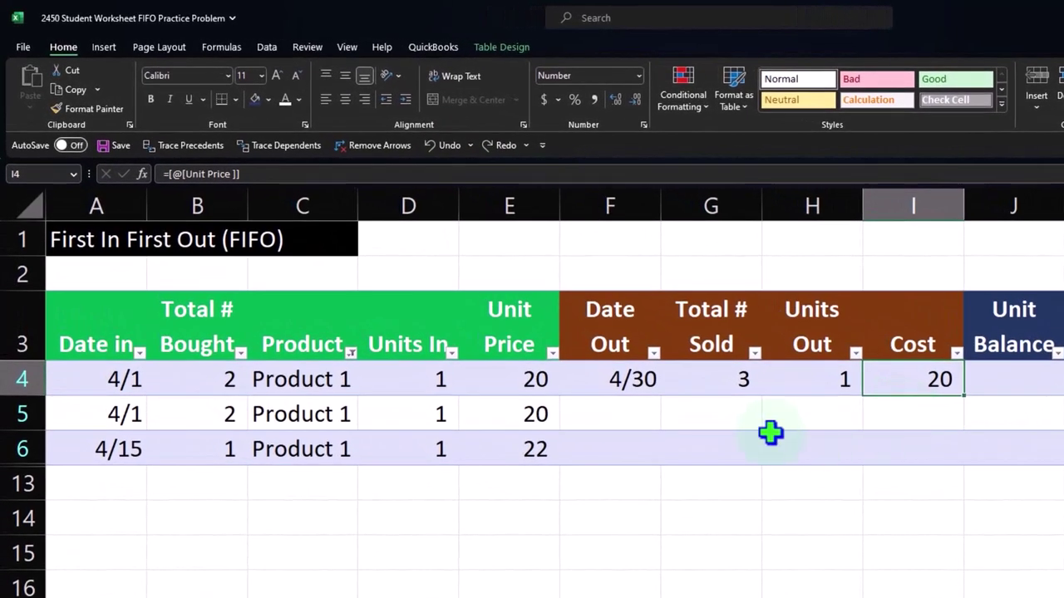
Paste the first row's Date Out through Cost values into rows 5 and 6
drag(635, 382, 911, 375)
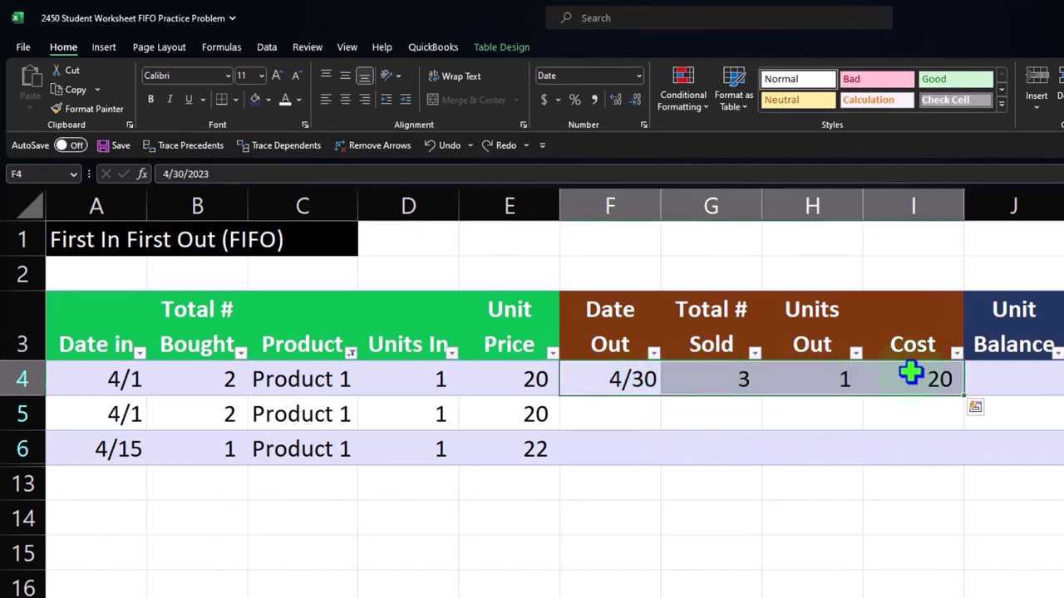
drag(636, 416, 635, 436)
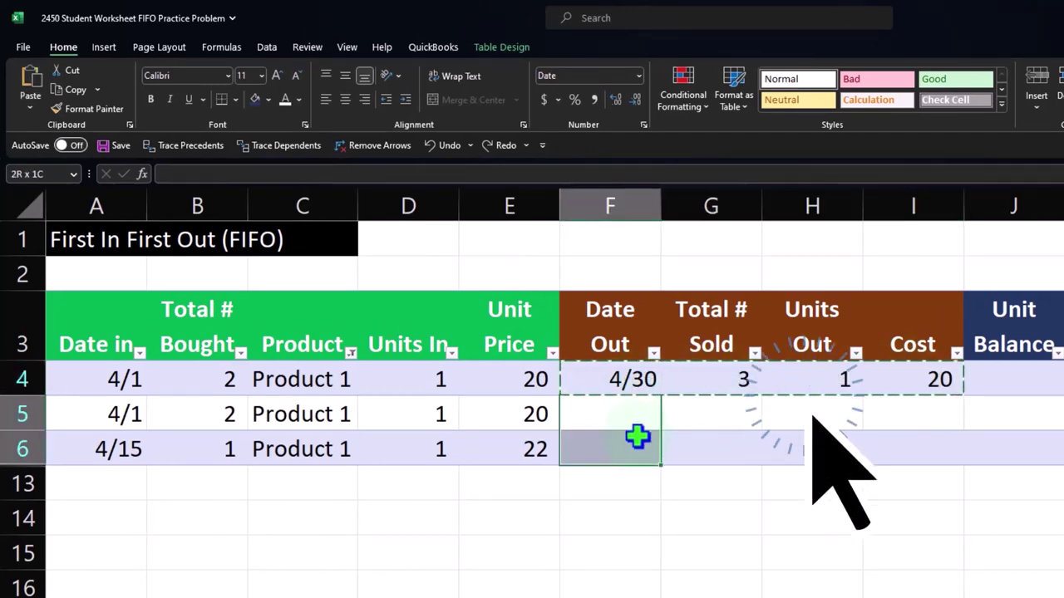
key(ctrl+v)
click(708, 518)
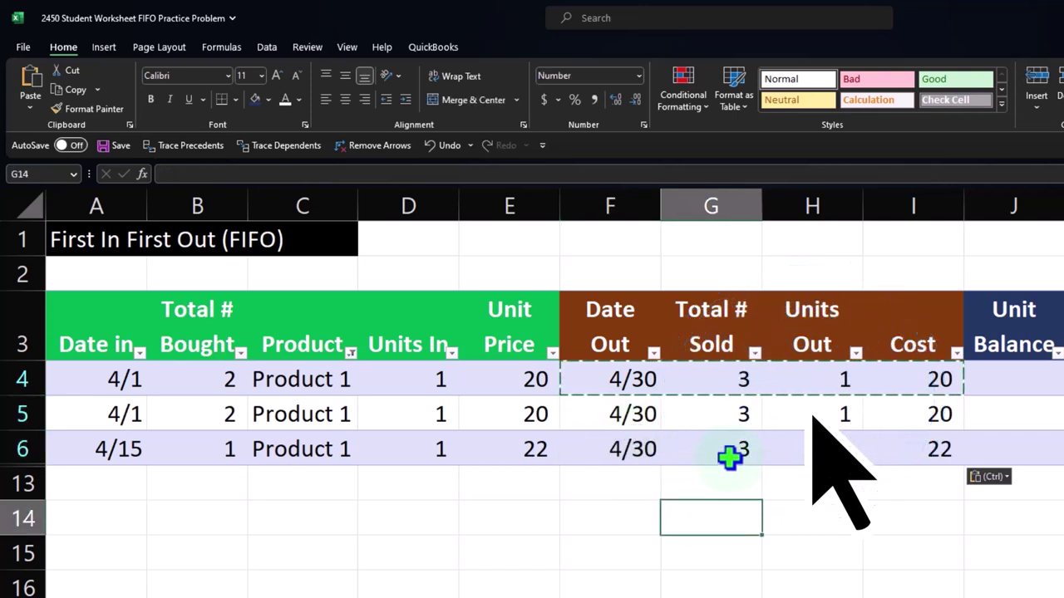
click(920, 384)
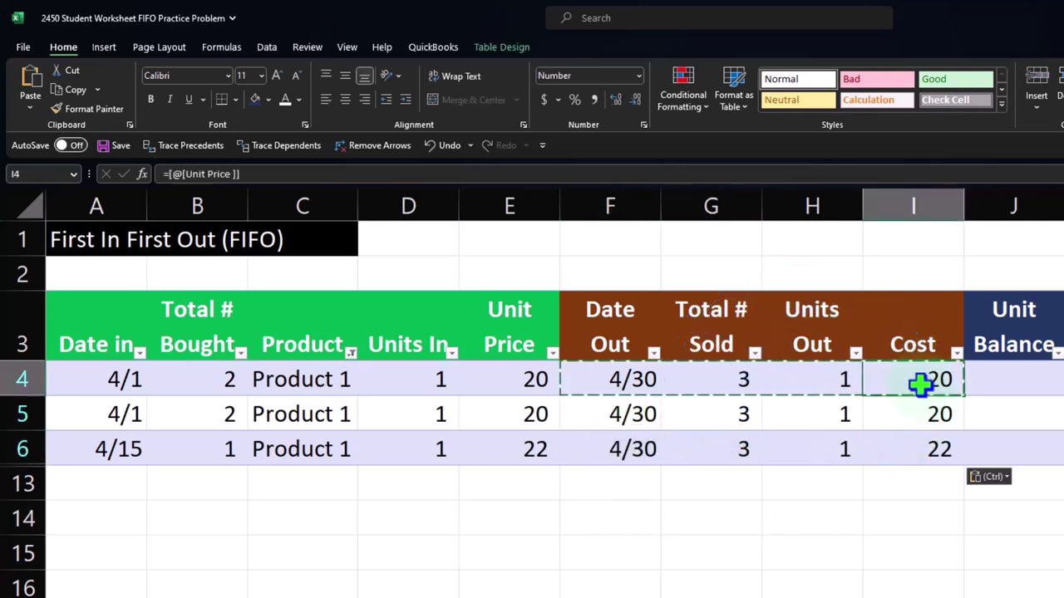
Enter the Unit Balance formula Units In minus Units Out in J4
key(Right)
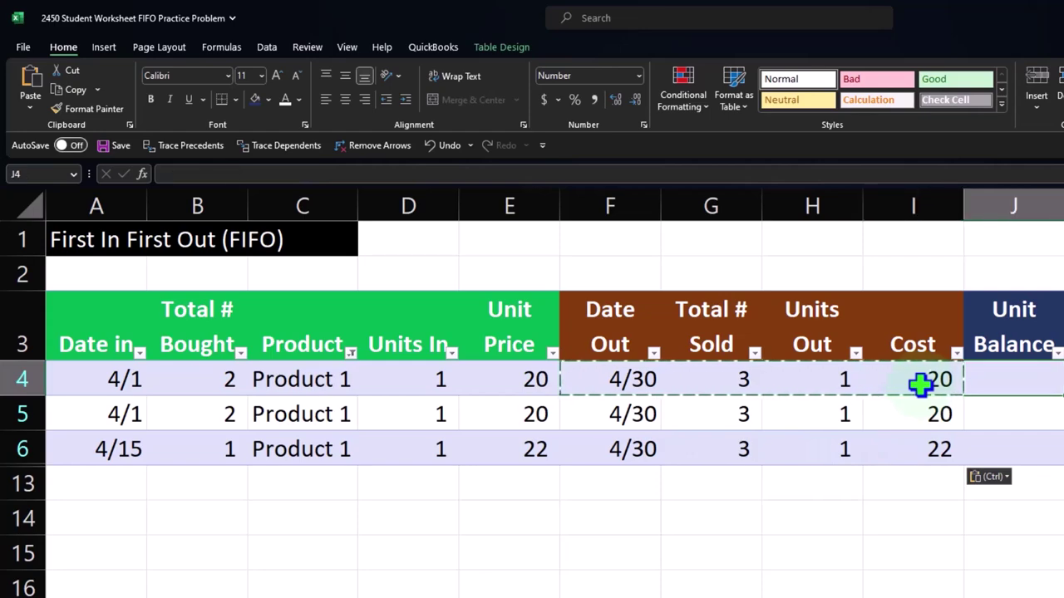
text(=)
key(Left)
key(Left)
key(Left)
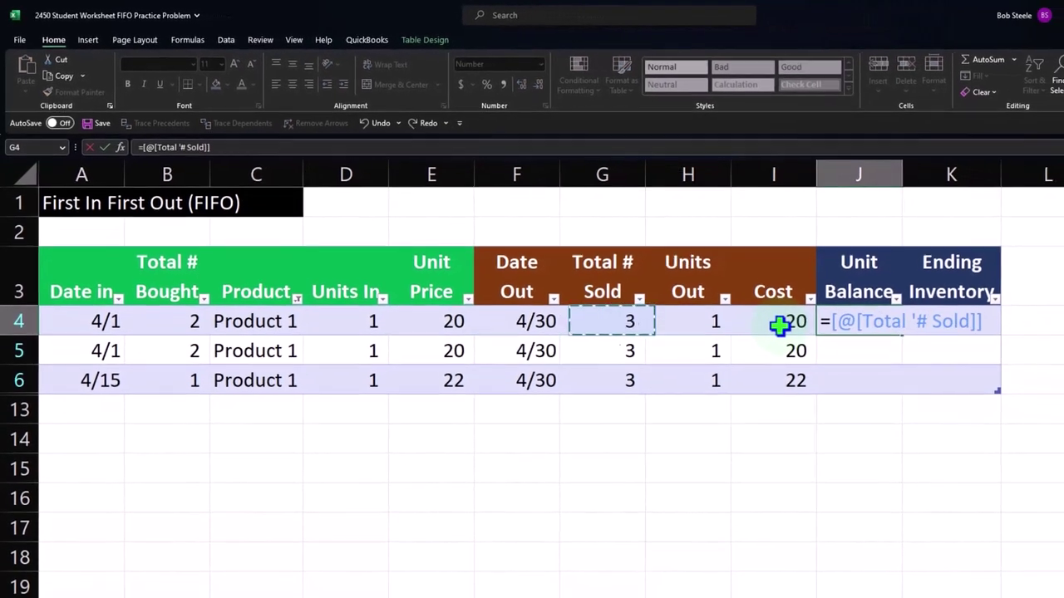
key(Left)
key(Left)
key(Left)
text(-)
key(Left)
key(Left)
key(Left)
key(Right)
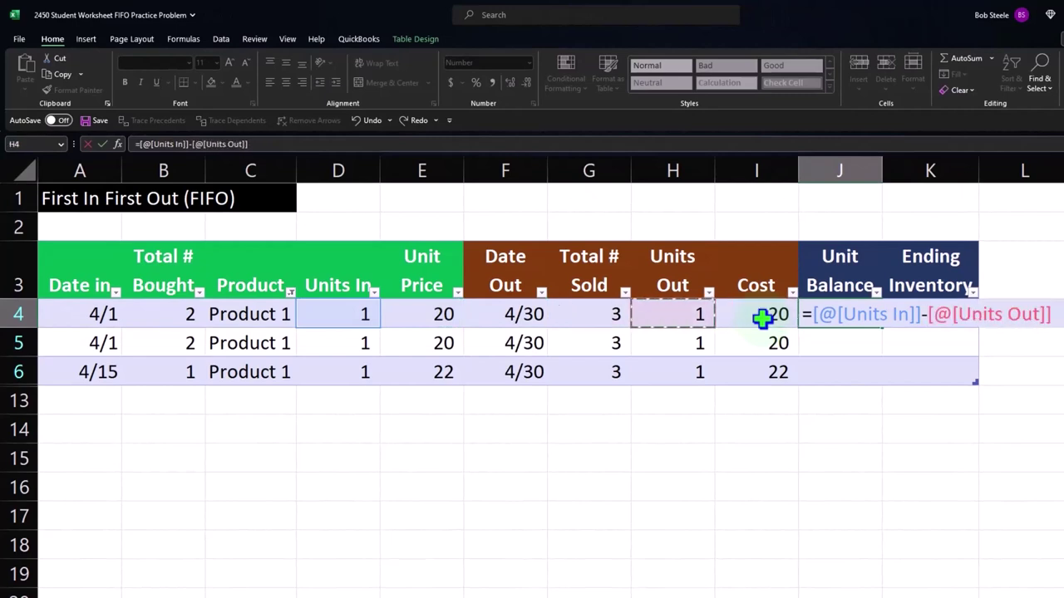
key(Return)
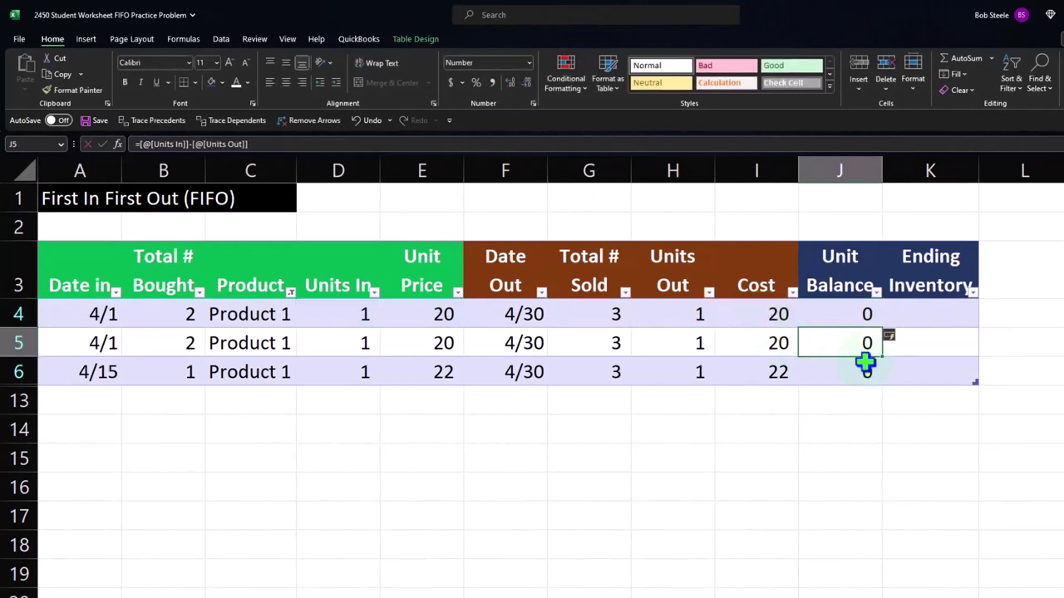
Undo the balance fill-down and paste the J4 formula into J5:J6, showing 0
click(360, 123)
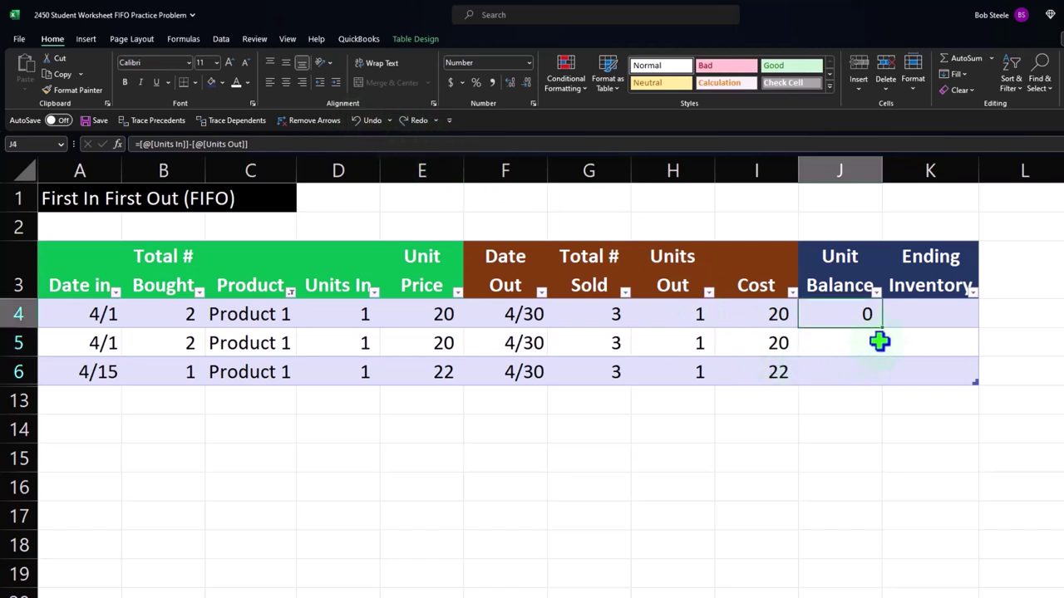
drag(859, 339, 852, 360)
key(ctrl+v)
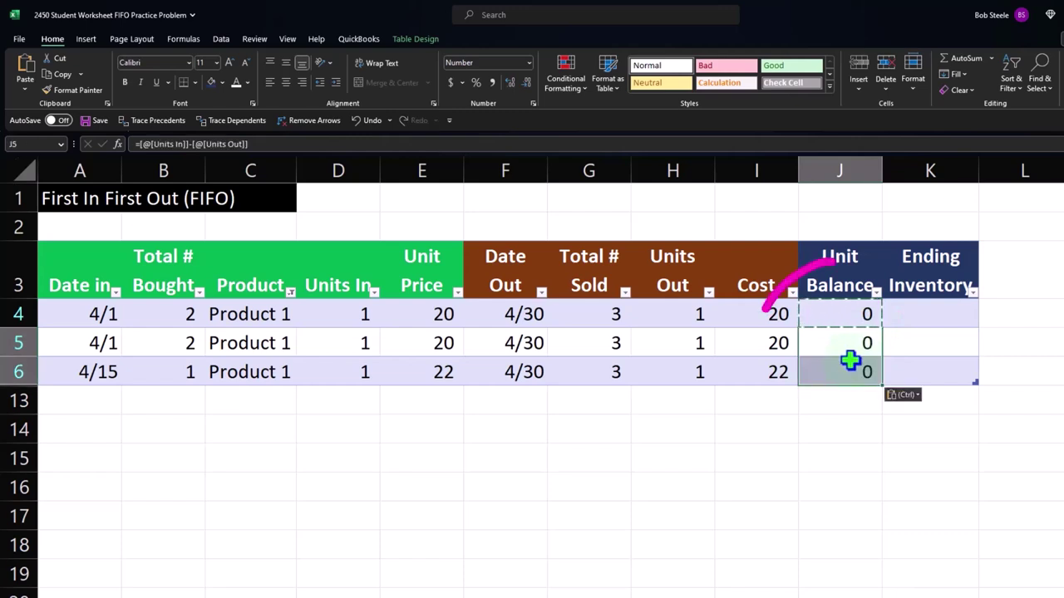
click(931, 314)
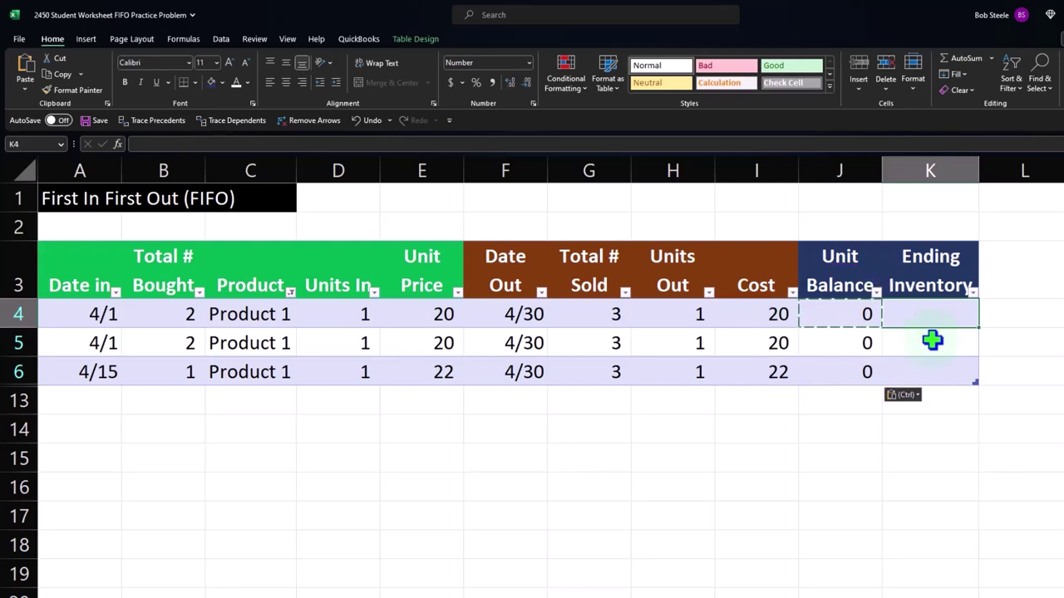
Enter the Ending Inventory formula Unit Price minus Cost in K4
key(Escape)
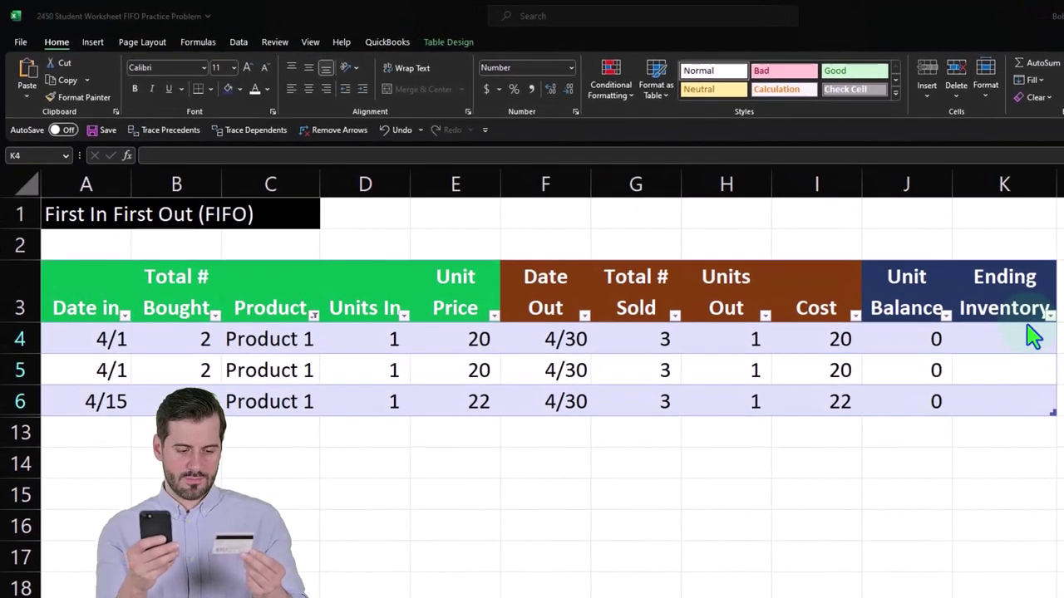
text(=)
key(Left)
key(Left)
key(Left)
key(Left)
key(Left)
key(Left)
text(-)
key(Left)
key(Left)
key(Return)
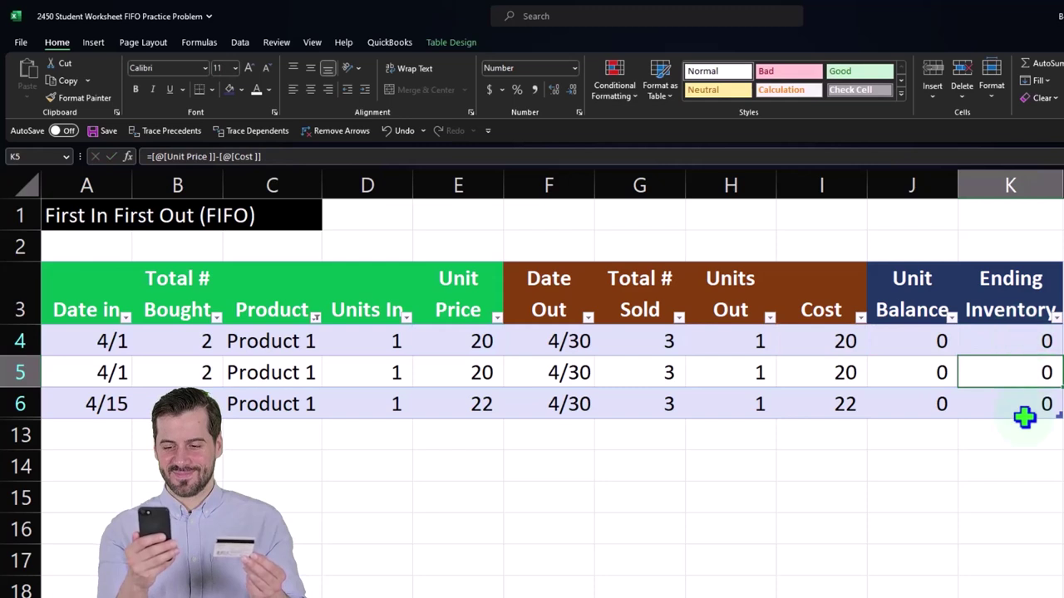
Undo the Ending Inventory auto-fill and paste the K4 formula into K5:K6, giving 0
click(399, 131)
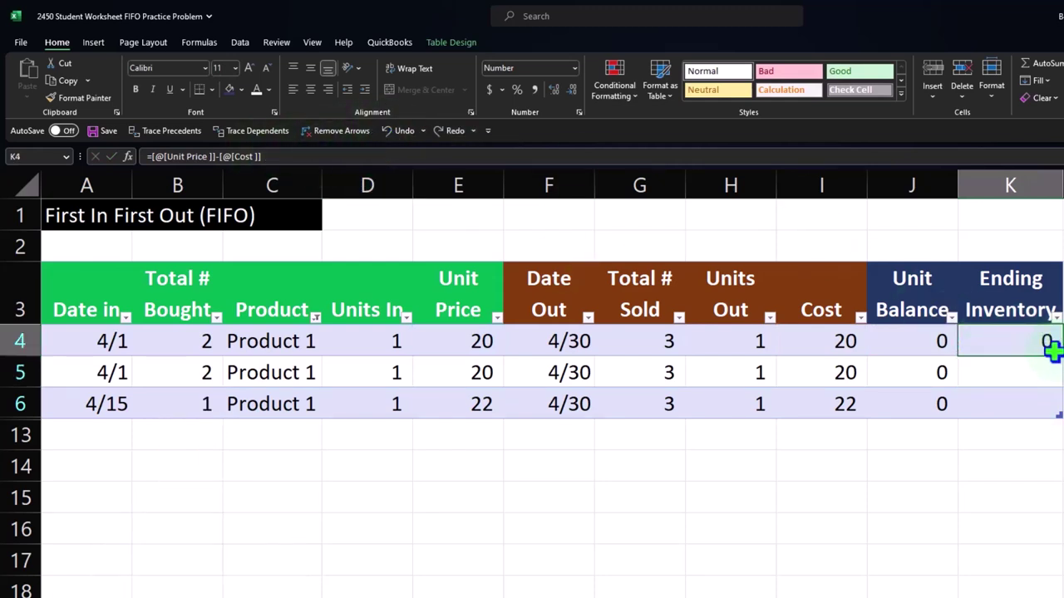
drag(1028, 380, 1020, 399)
key(ctrl+v)
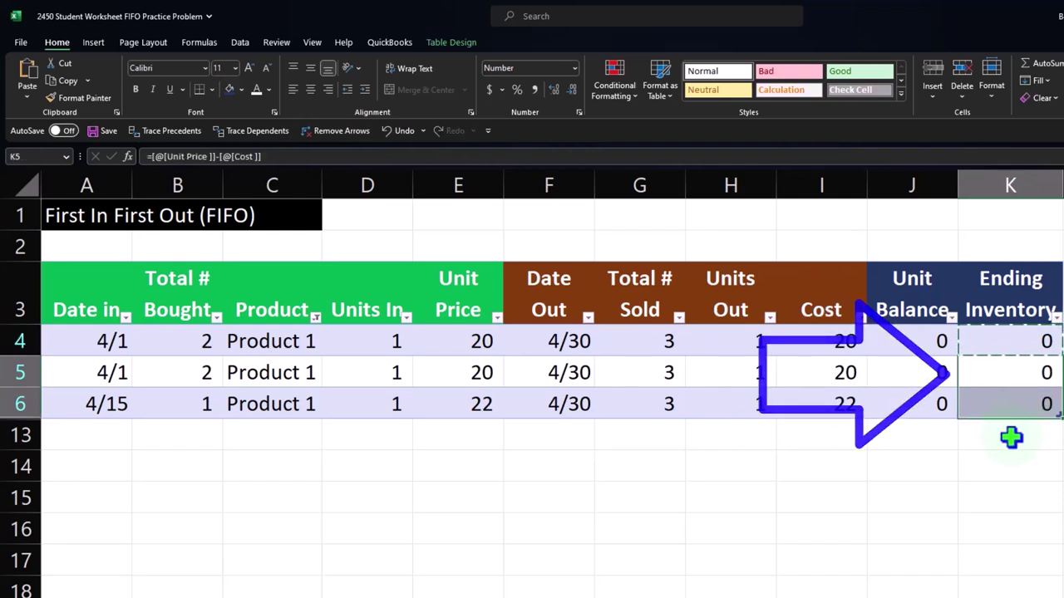
click(1010, 438)
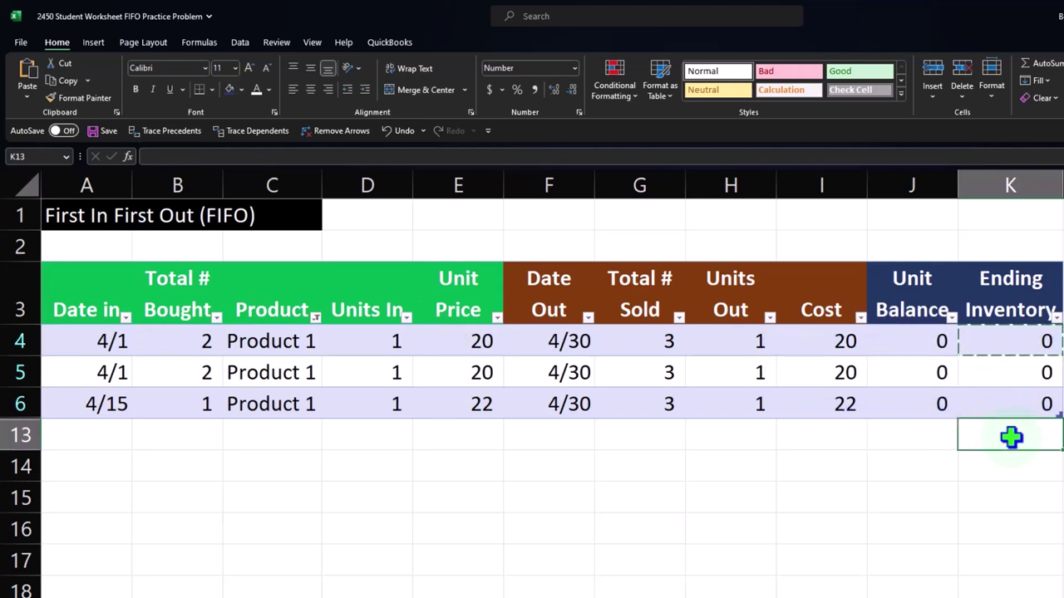
key(Left)
key(Home)
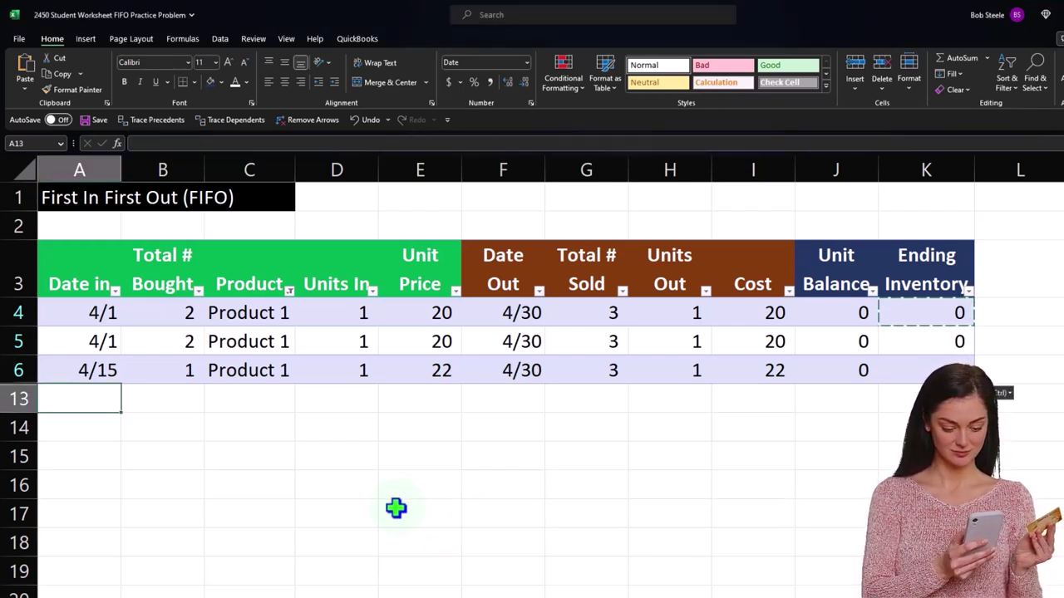
Set the Product filter to (Select All) so every product row shows
click(289, 291)
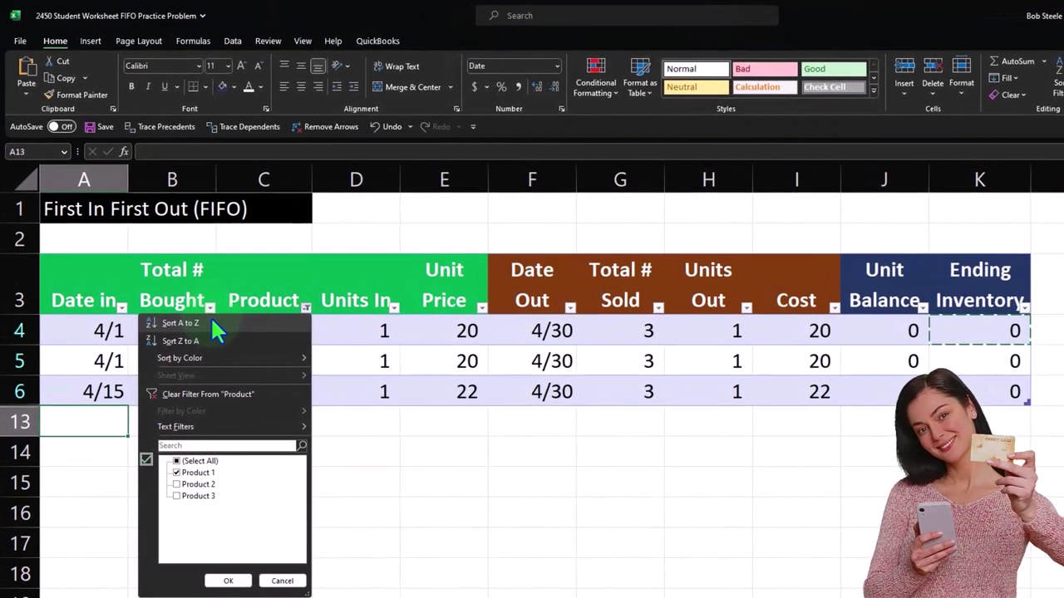
click(175, 457)
click(220, 580)
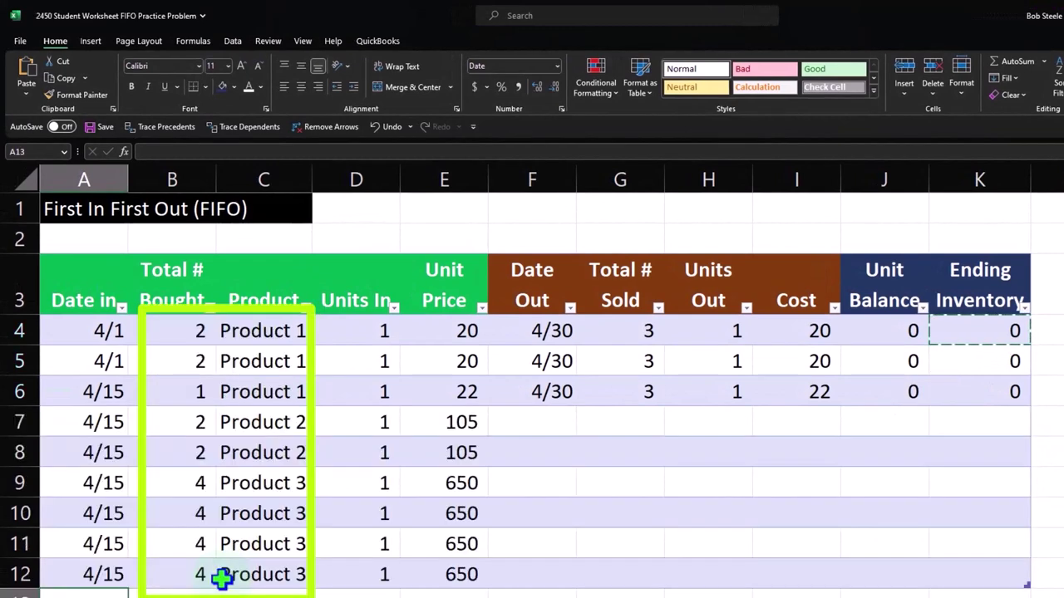
click(335, 486)
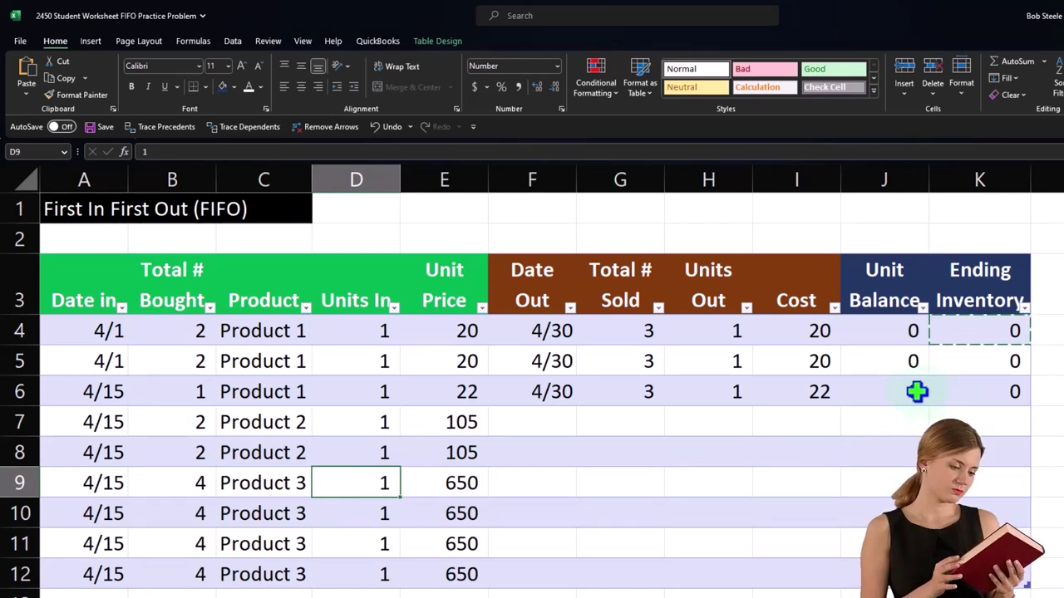
Fill the J6:K6 Unit Balance and Ending Inventory formulas down to row 12
drag(914, 391, 962, 392)
drag(1028, 407, 1028, 574)
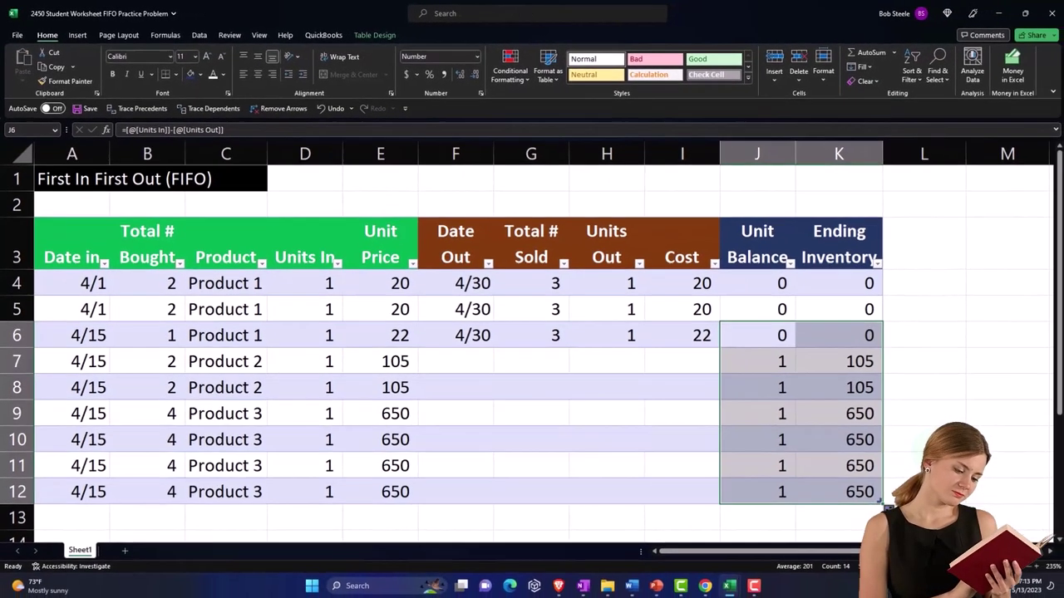
click(994, 494)
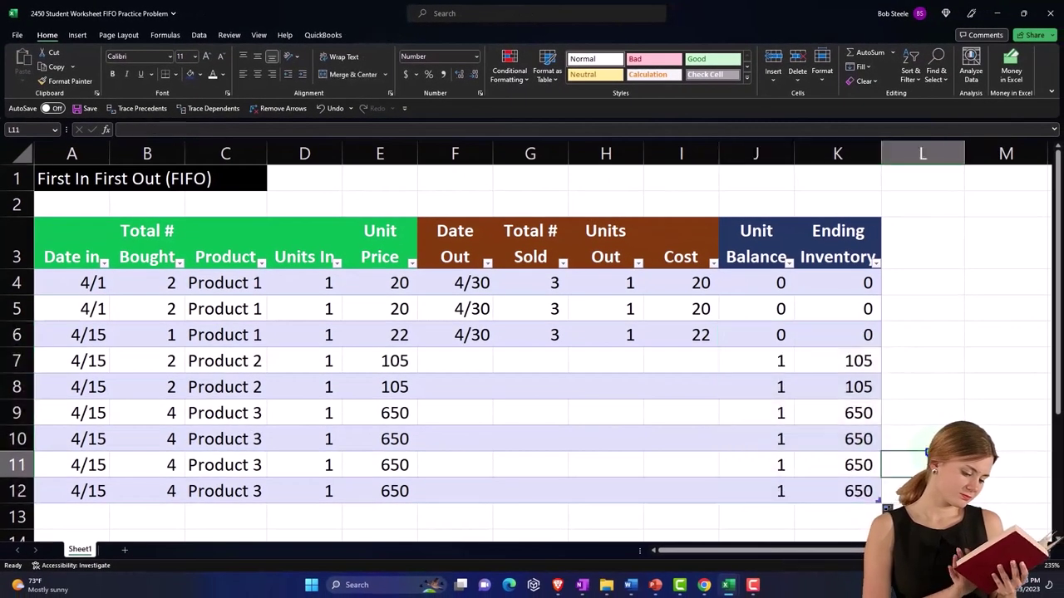
click(856, 366)
click(836, 155)
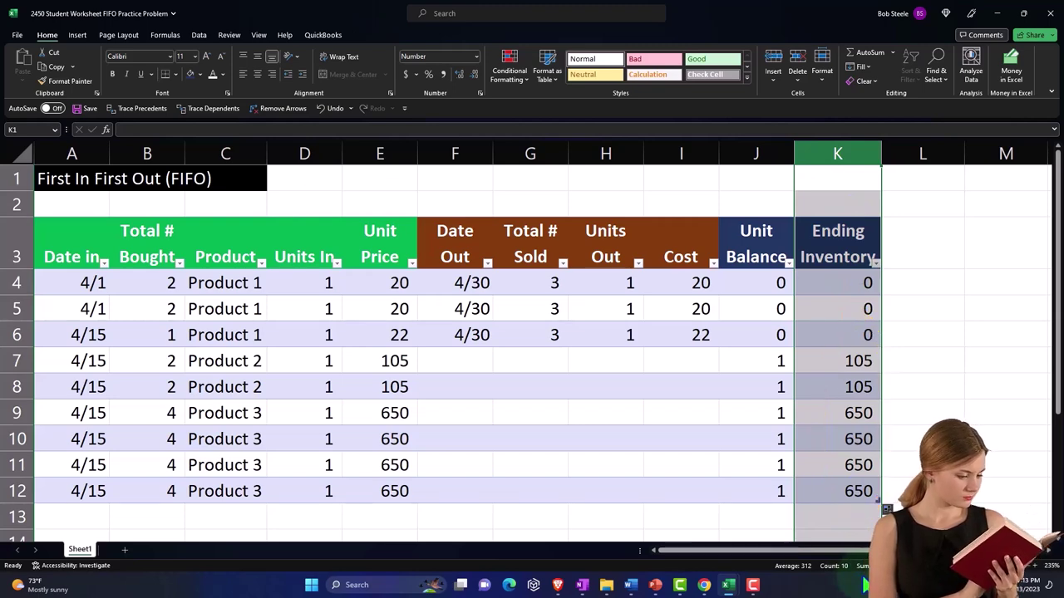
click(929, 417)
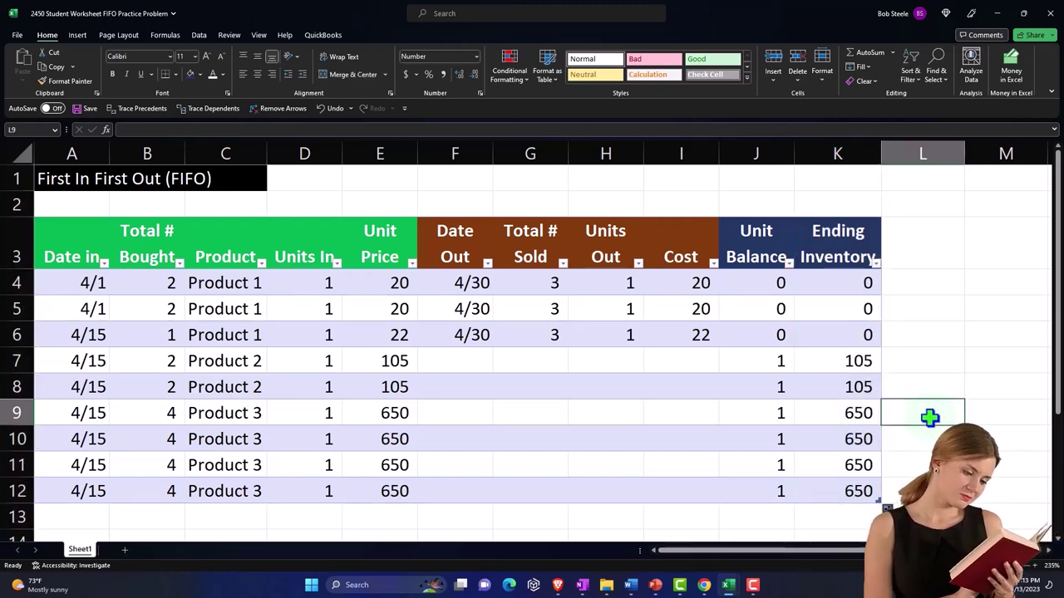
Narrow column L into a thin spacer column beside the table
key(Right)
key(Right)
key(Right)
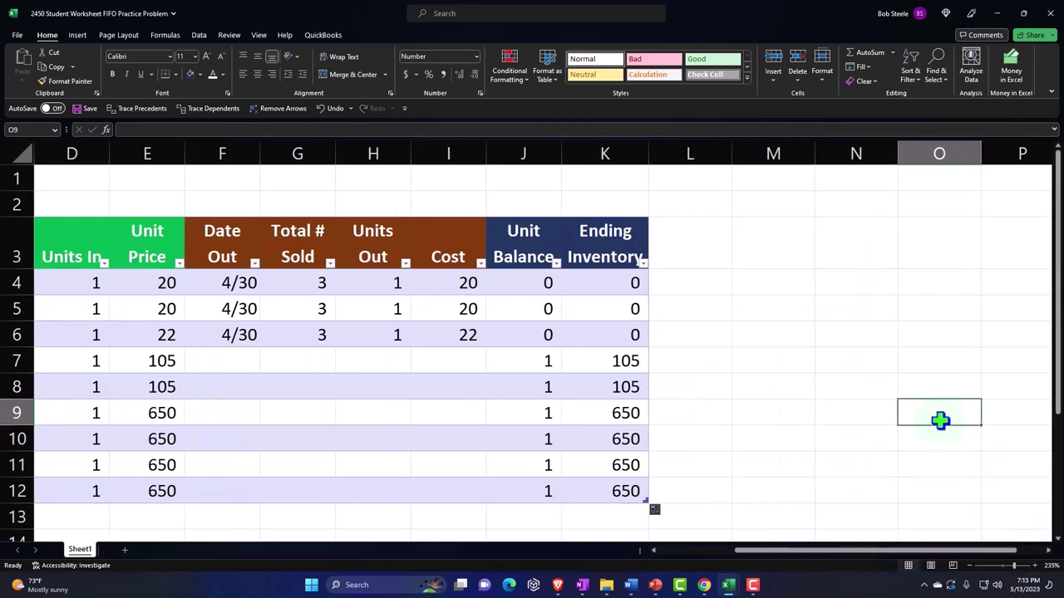
drag(731, 156, 657, 159)
click(701, 177)
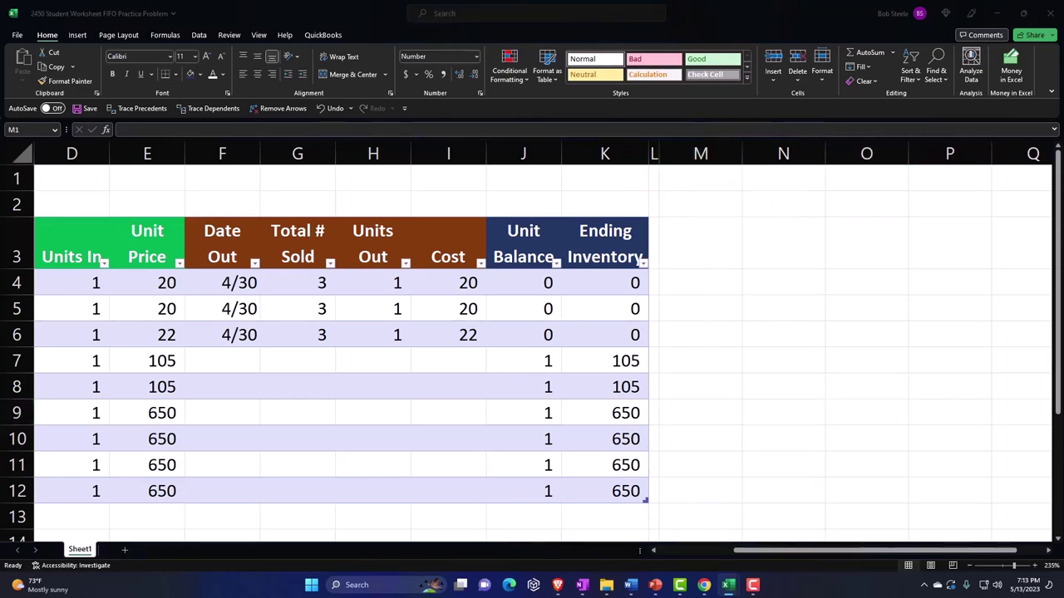
click(705, 178)
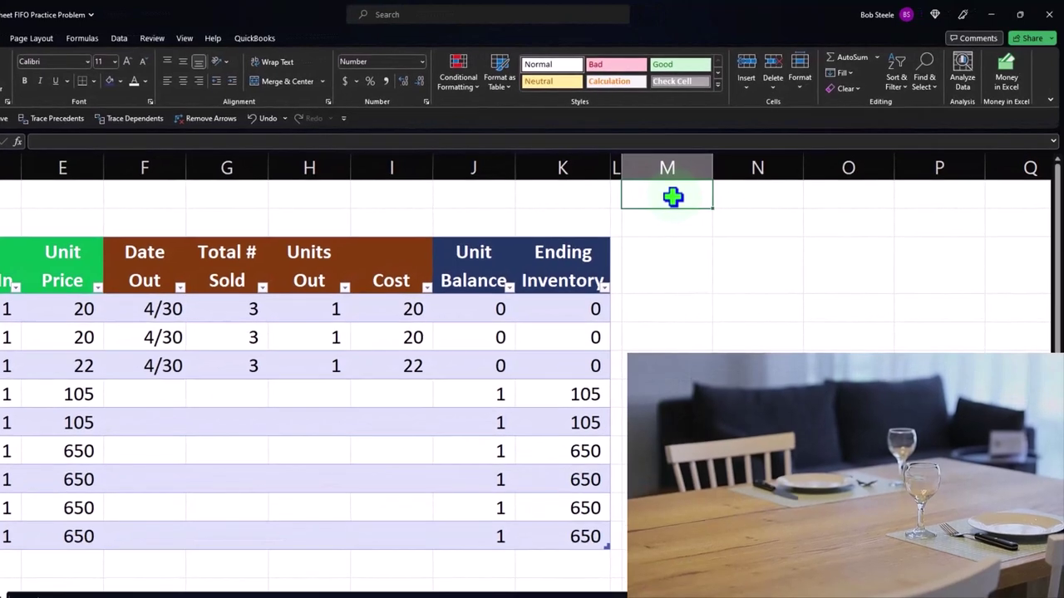
key(Right)
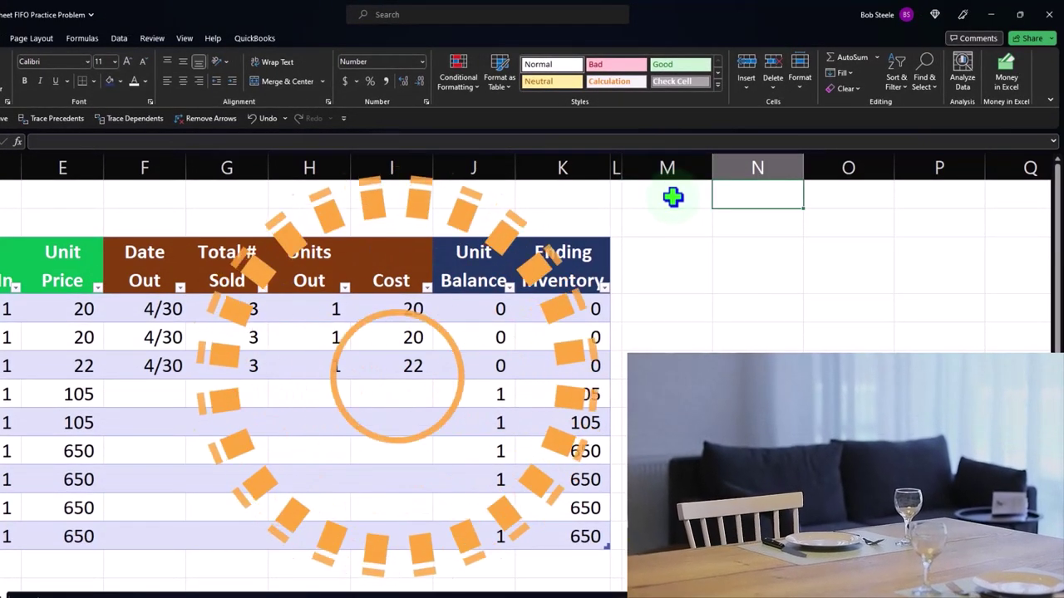
Enter the headers Product 1, Product 2, Product 3 in N1:P1
text(=)
key(Left)
key(Left)
key(Left)
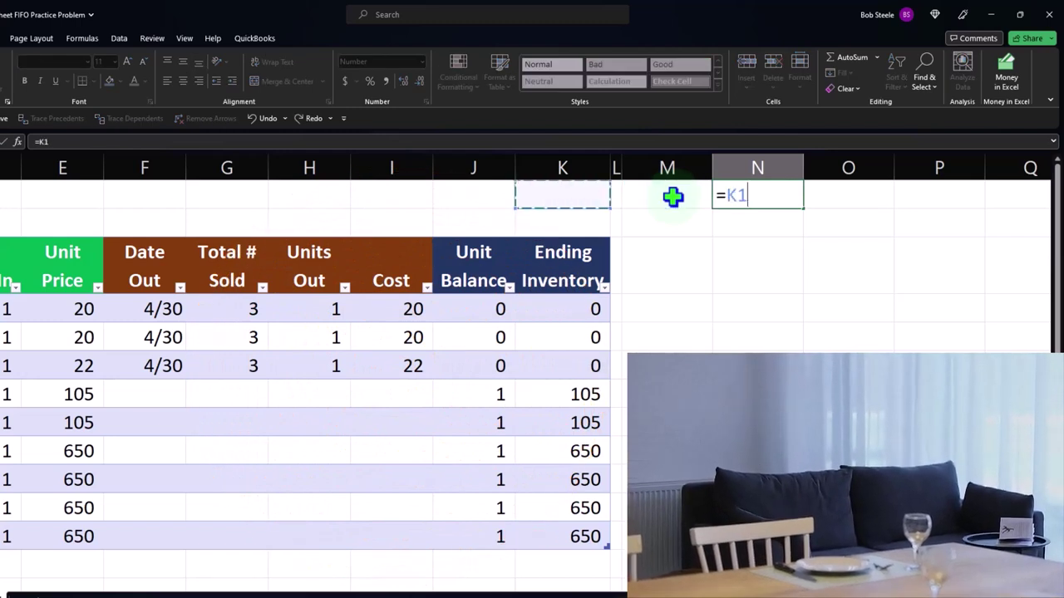
key(BackSpace)
key(Escape)
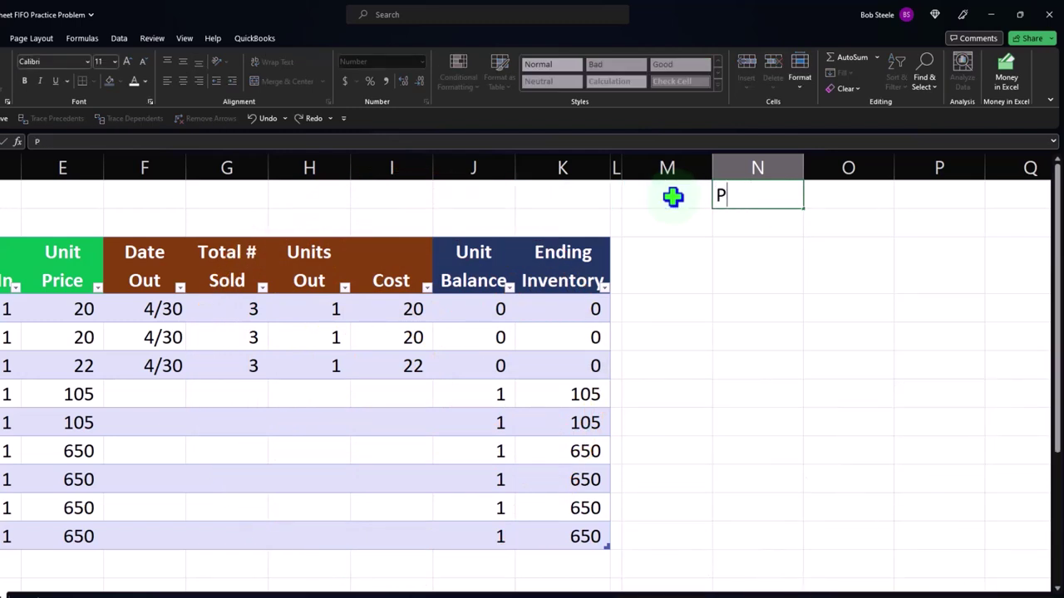
text(Product 1)
key(Tab)
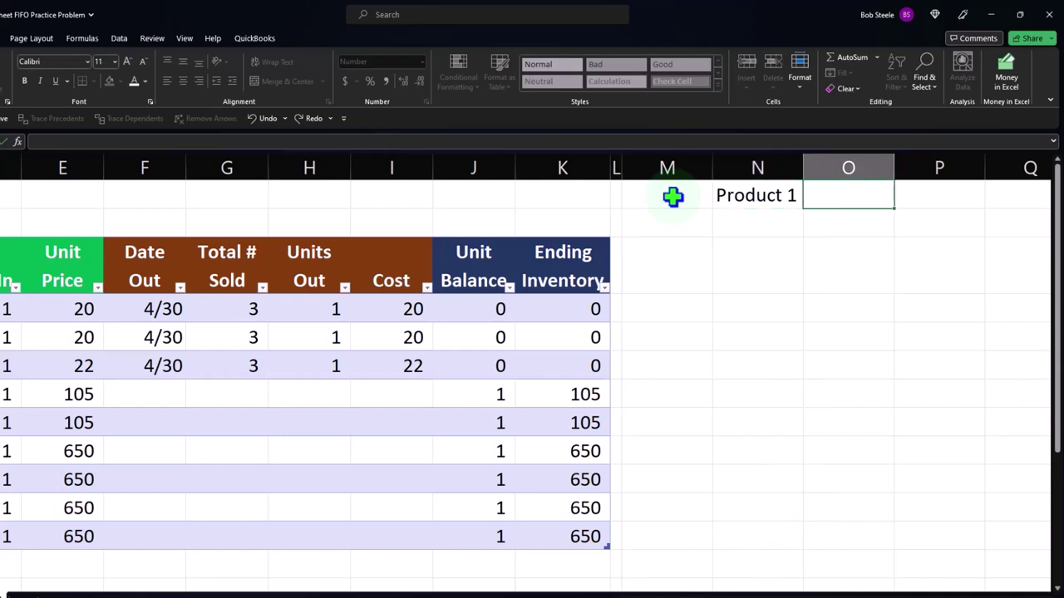
text(Product 2)
key(Tab)
text(Pro)
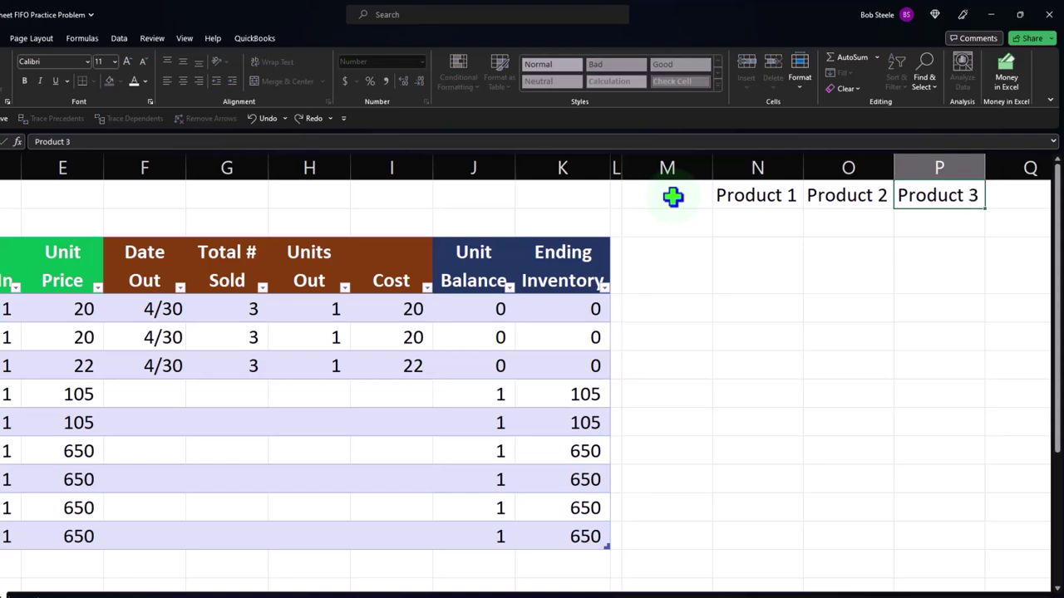
key(Return)
Enter the row labels Unit Balance in M2 and Ending Inventory in M3
key(Left)
key(Left)
key(Left)
key(Left)
key(Left)
key(Left)
key(Left)
key(Left)
key(Left)
key(Left)
key(Left)
key(Left)
key(Left)
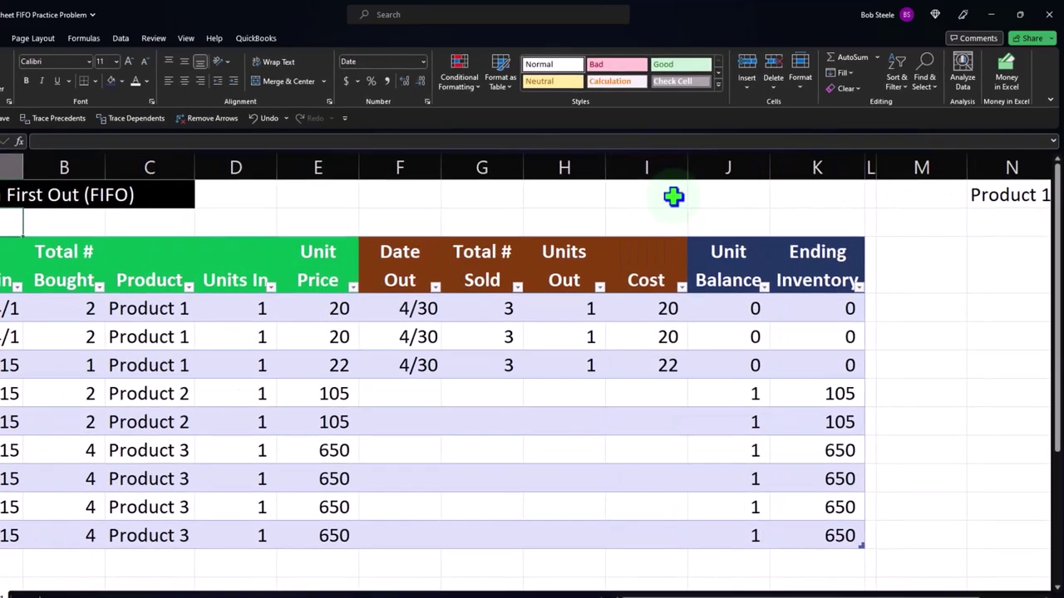
key(Right)
key(Right)
key(Right)
key(Right)
key(Right)
key(Right)
key(Right)
key(Right)
key(Right)
key(Right)
key(Right)
key(Right)
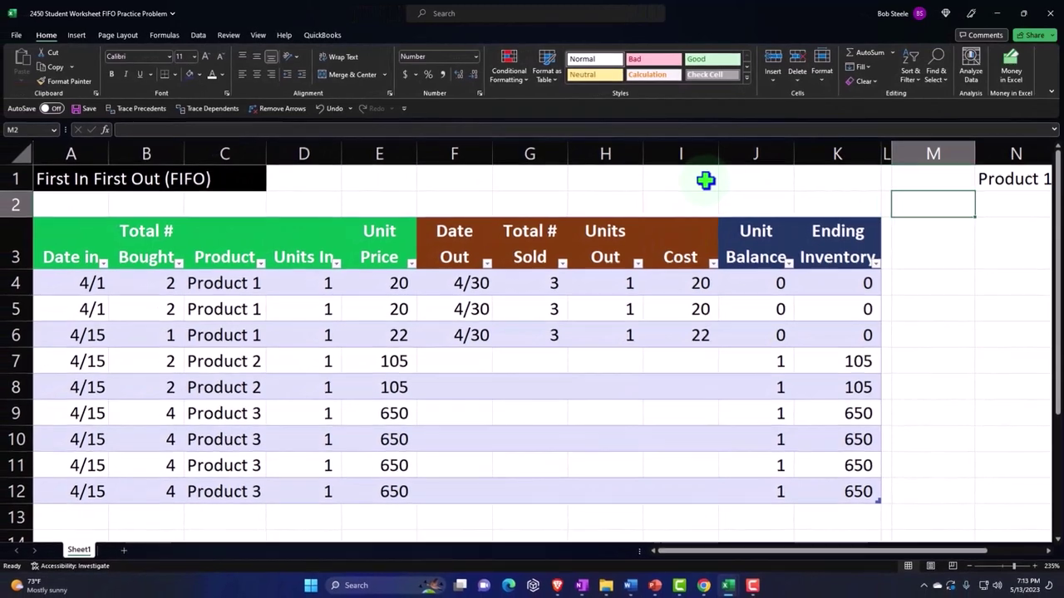
key(Right)
key(Right)
key(Right)
key(Right)
key(Left)
key(Left)
key(Left)
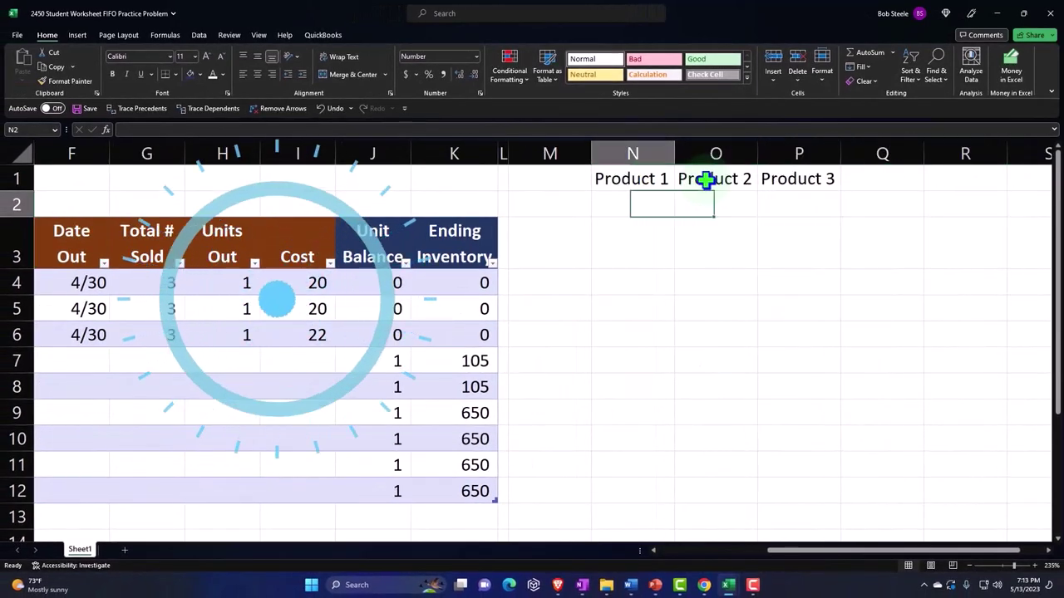
key(Left)
text(Un)
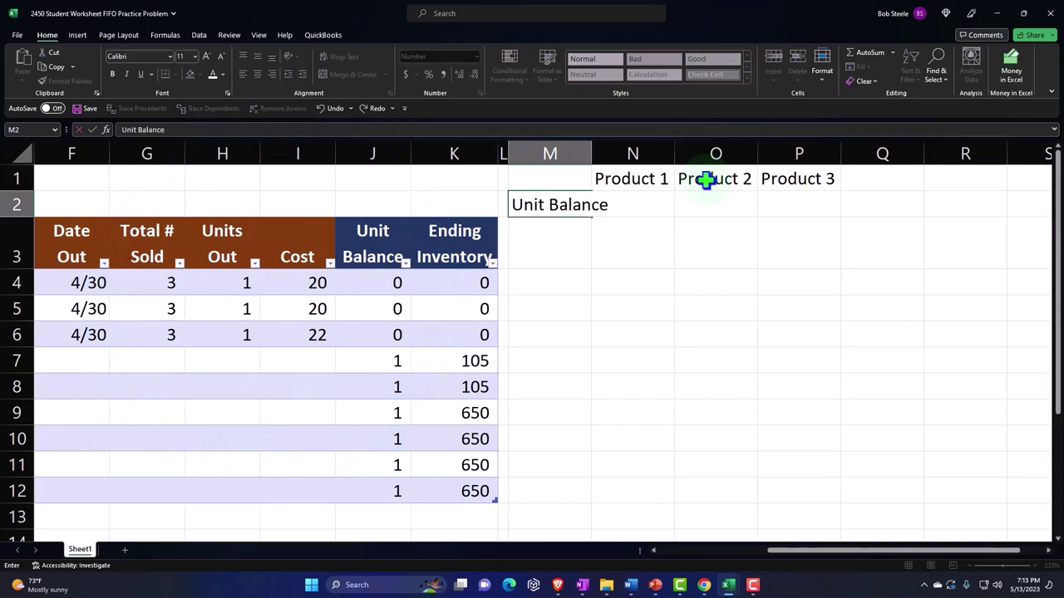
key(Return)
text(Ending Inventory)
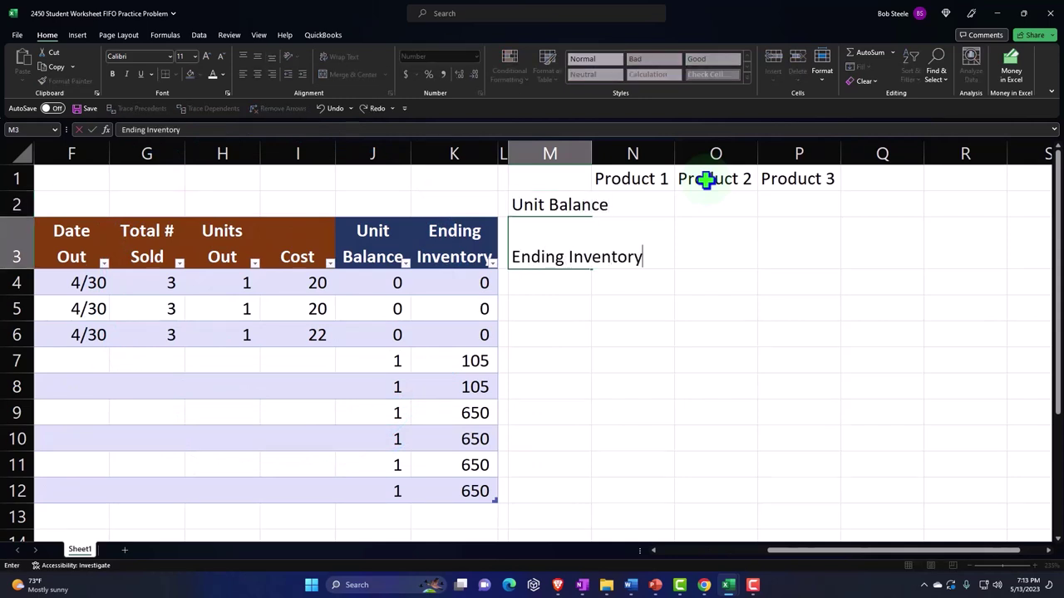
key(Return)
Widen column M and give the Product 1–3 headers black fill with white text
drag(595, 154, 832, 180)
click(200, 76)
click(198, 101)
click(213, 74)
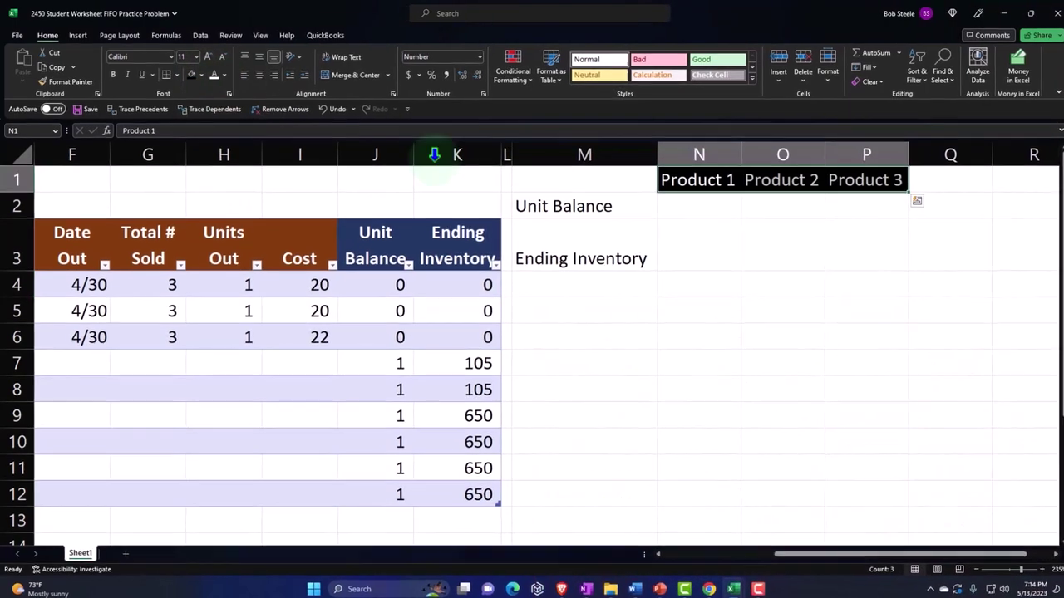
Apply black fill and white text to labels M2:M3, and fill corner cell M1 black
drag(580, 208, 603, 247)
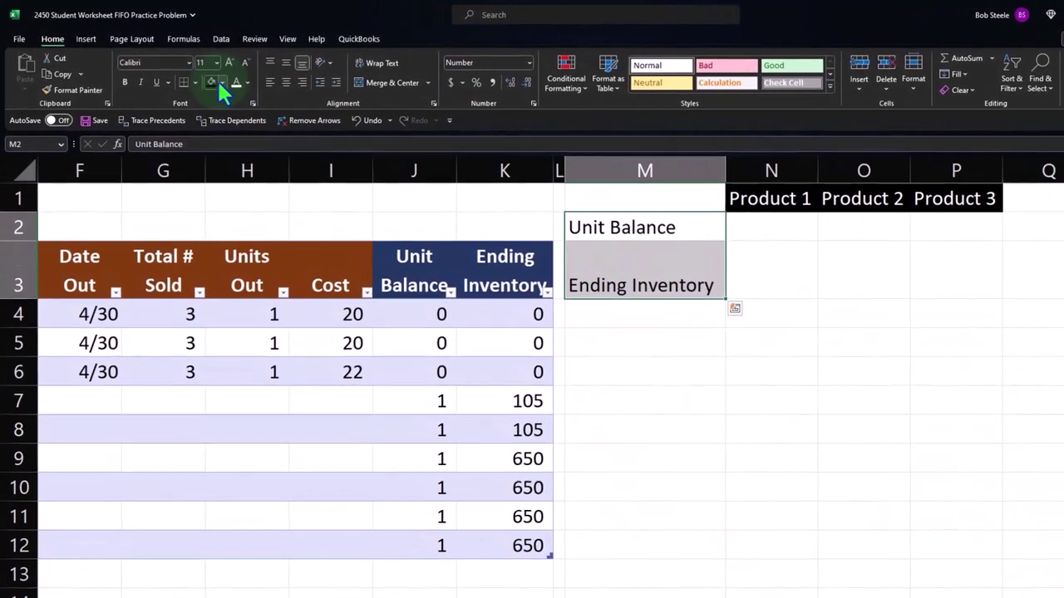
click(208, 81)
click(232, 81)
click(626, 203)
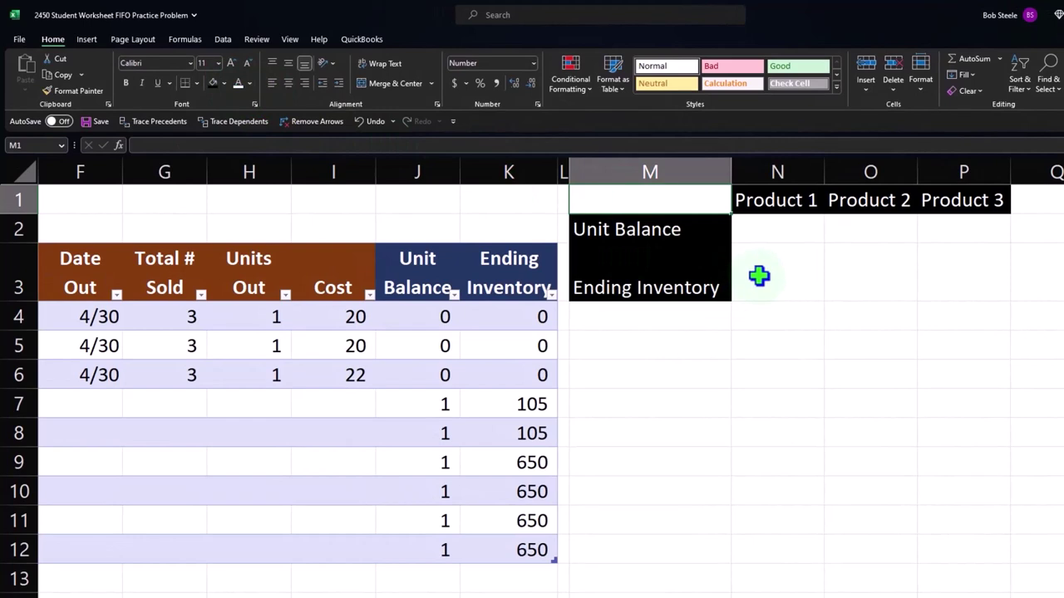
click(759, 276)
click(622, 208)
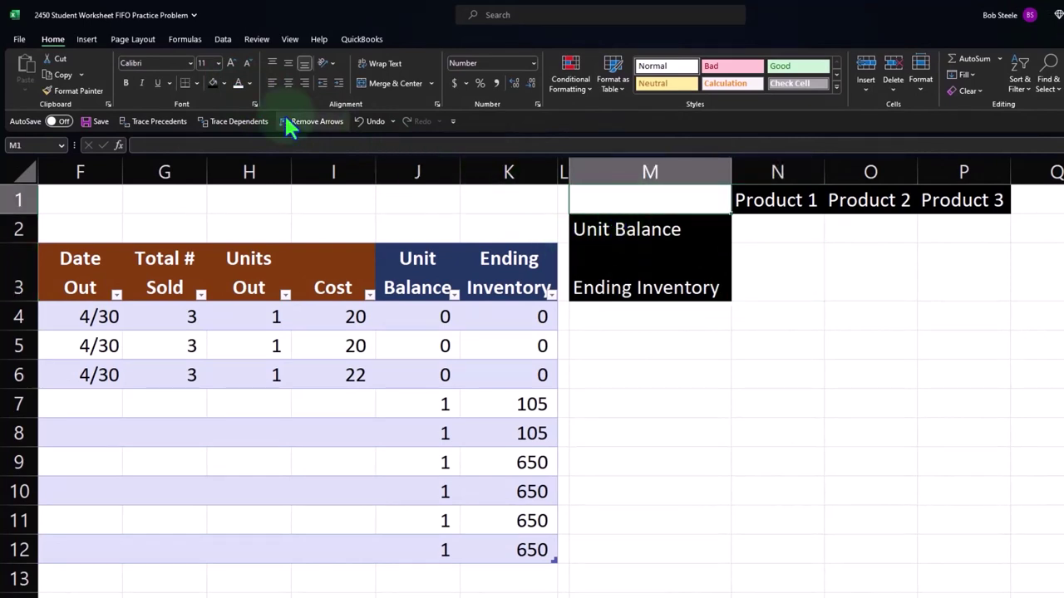
click(211, 82)
click(773, 232)
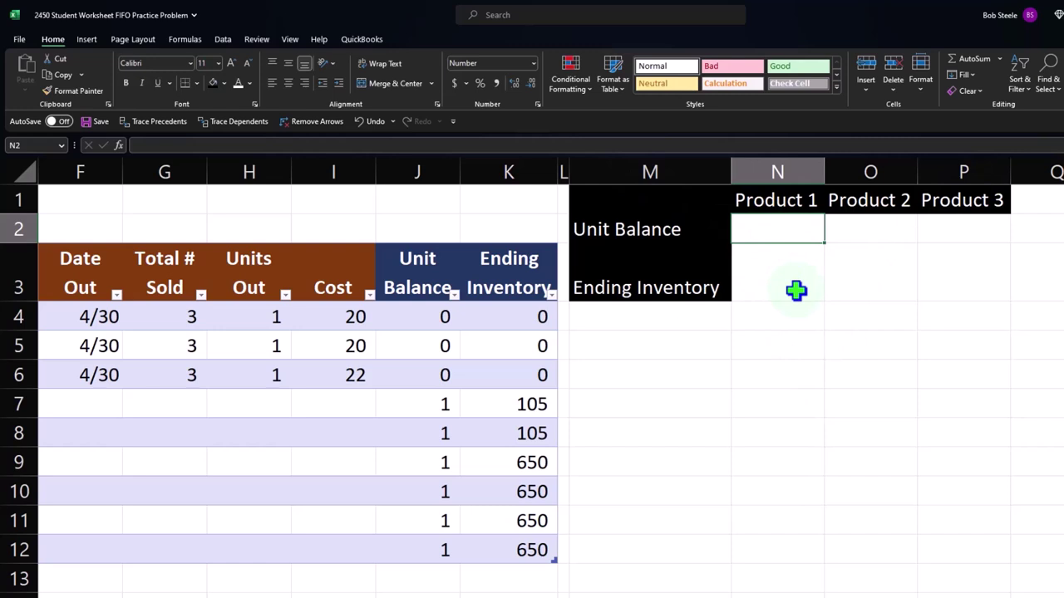
Enter =SUMIFS(Table1[Unit Balance],Table1[Product],N1) in N2, showing 0.00 for Product 1
text(=su)
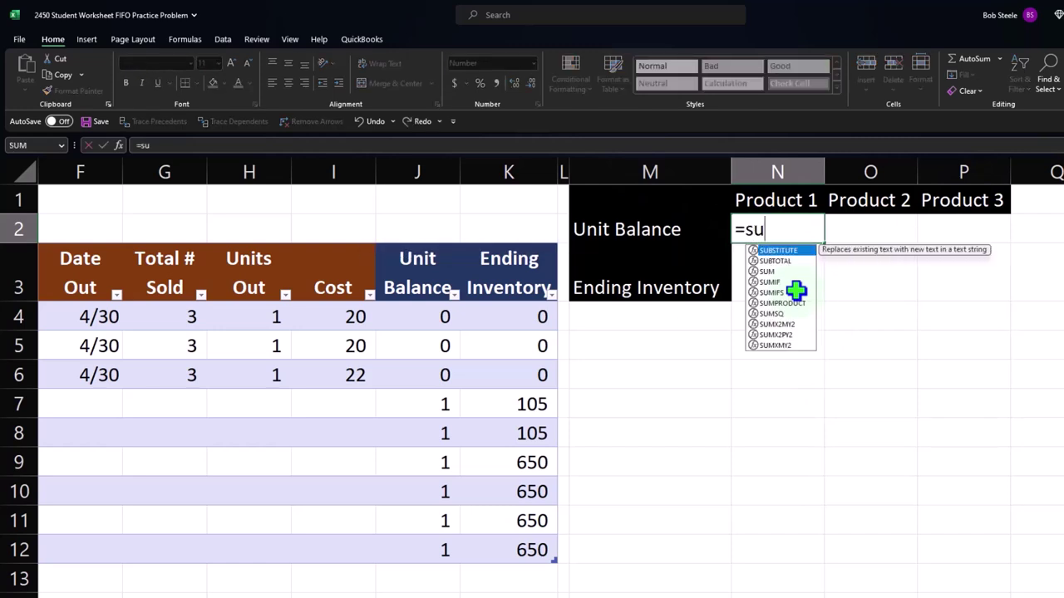
text(mif)
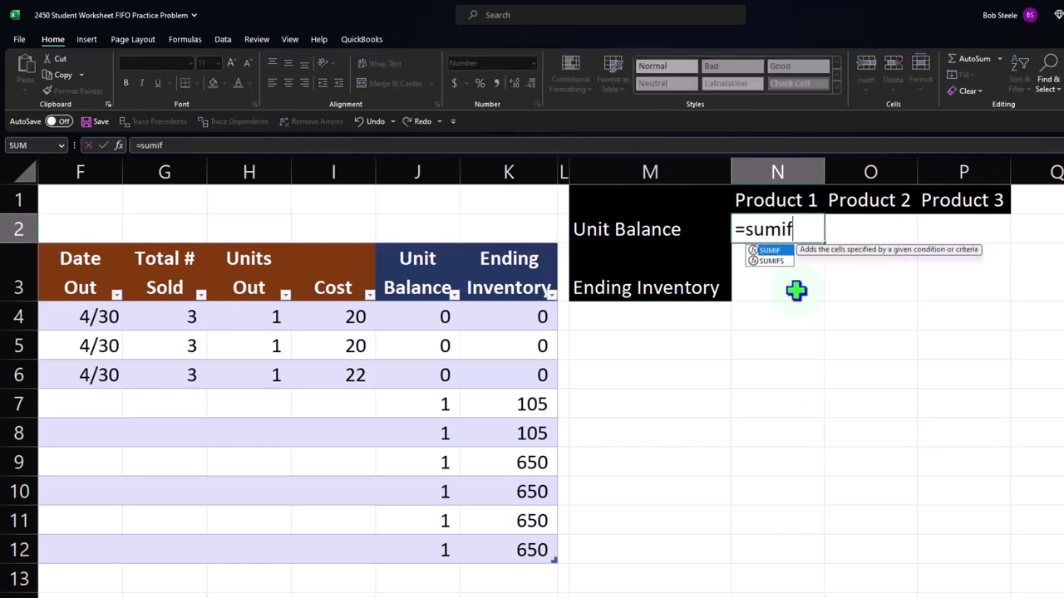
text(s)
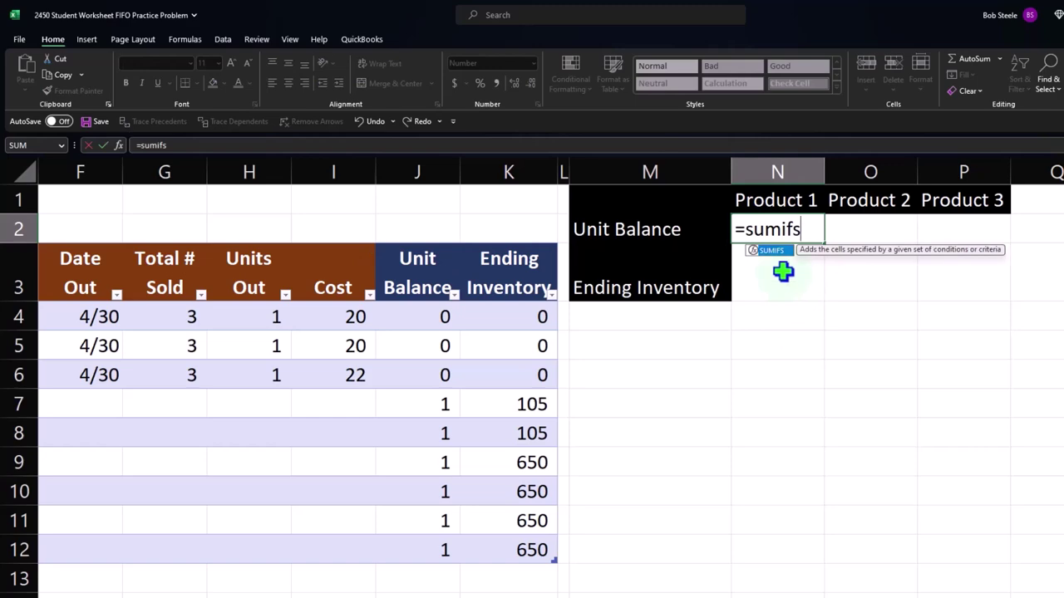
text(()
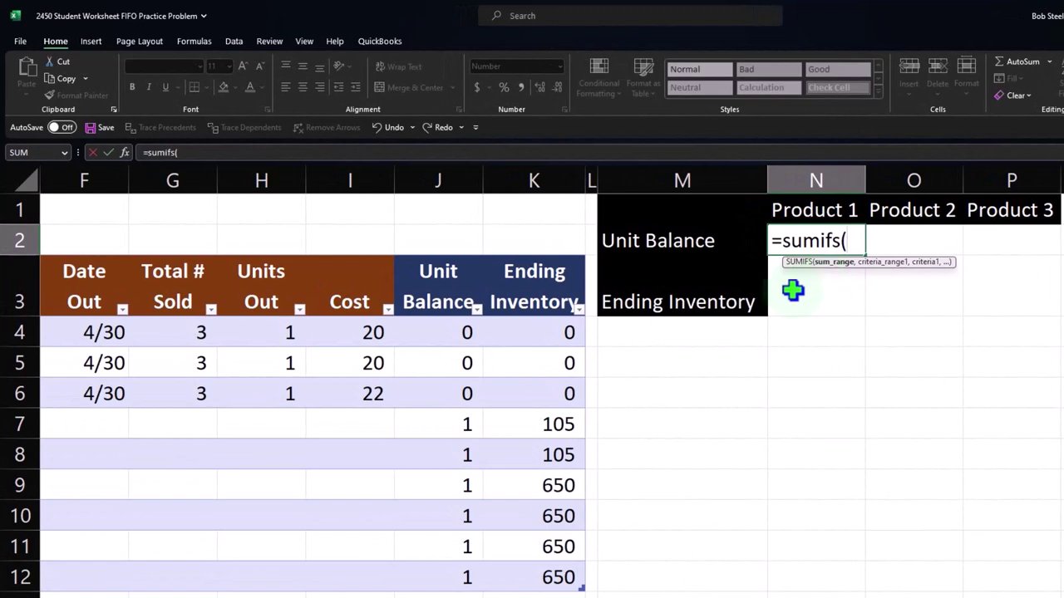
click(439, 176)
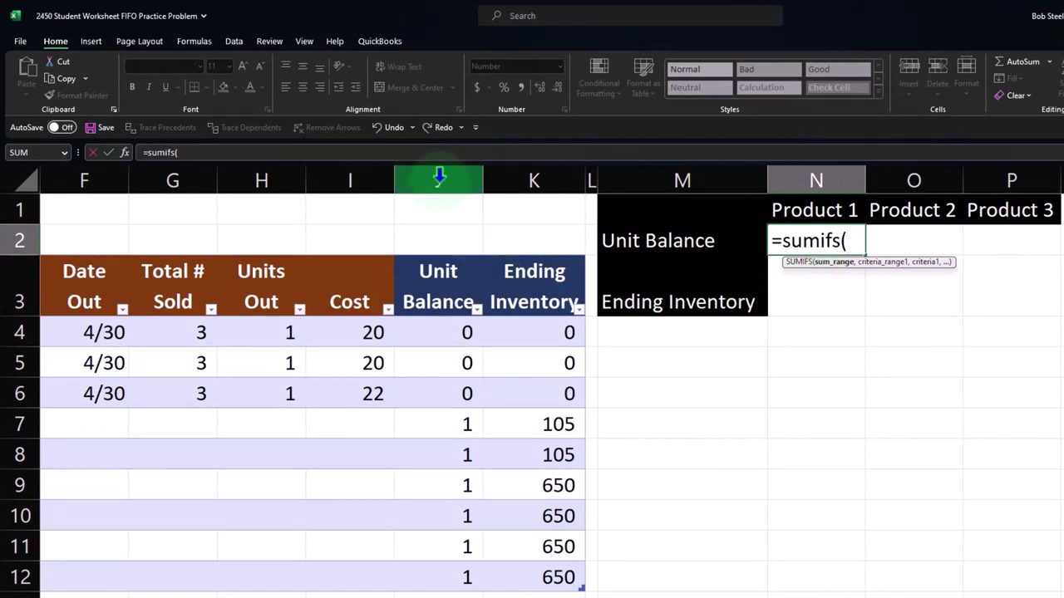
click(440, 249)
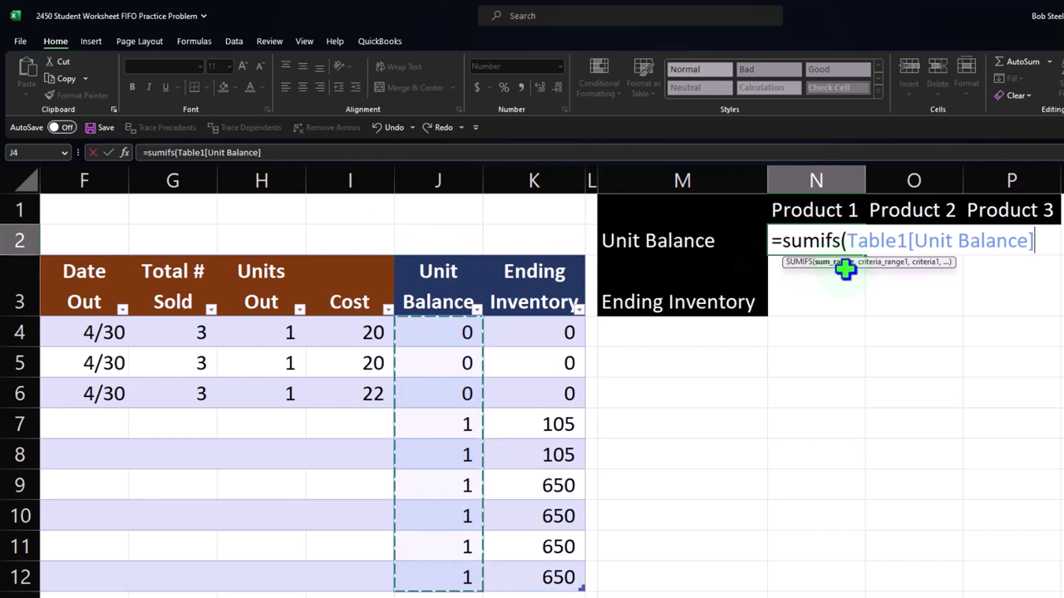
text(,)
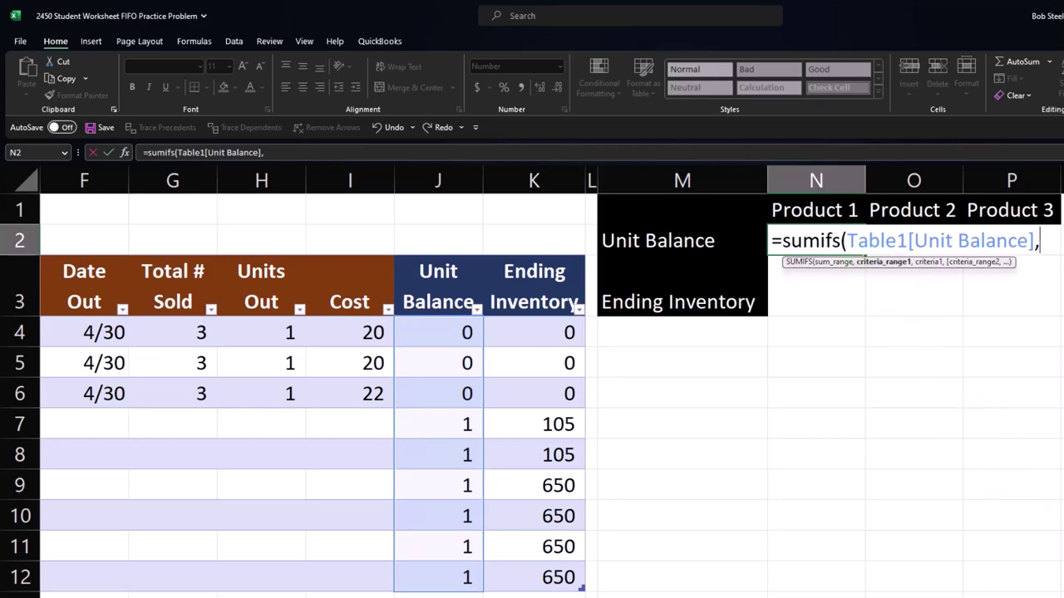
scroll(532, 382, left, 5)
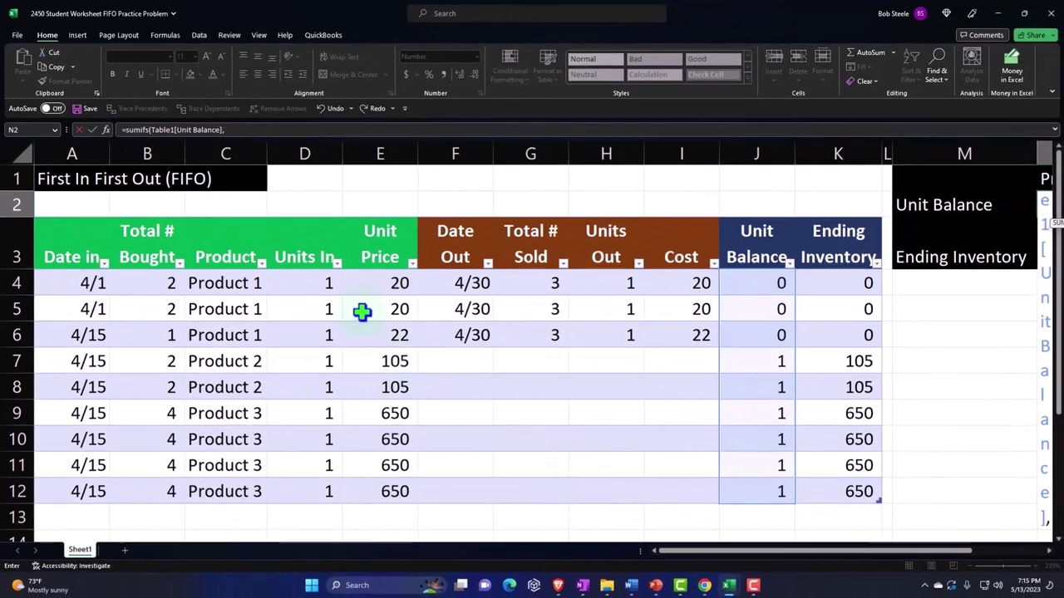
click(227, 213)
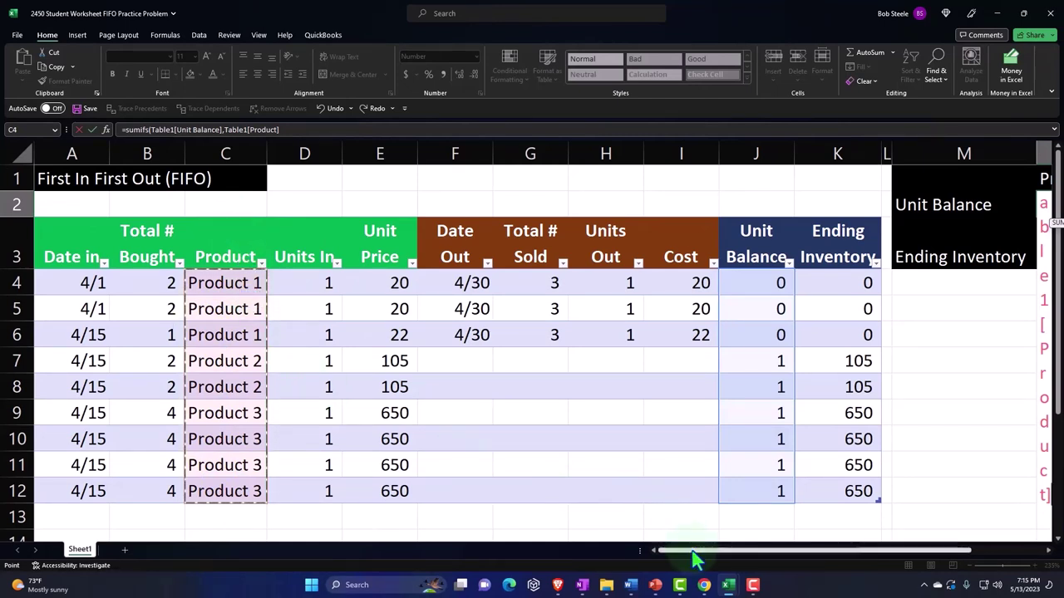
drag(695, 559, 807, 563)
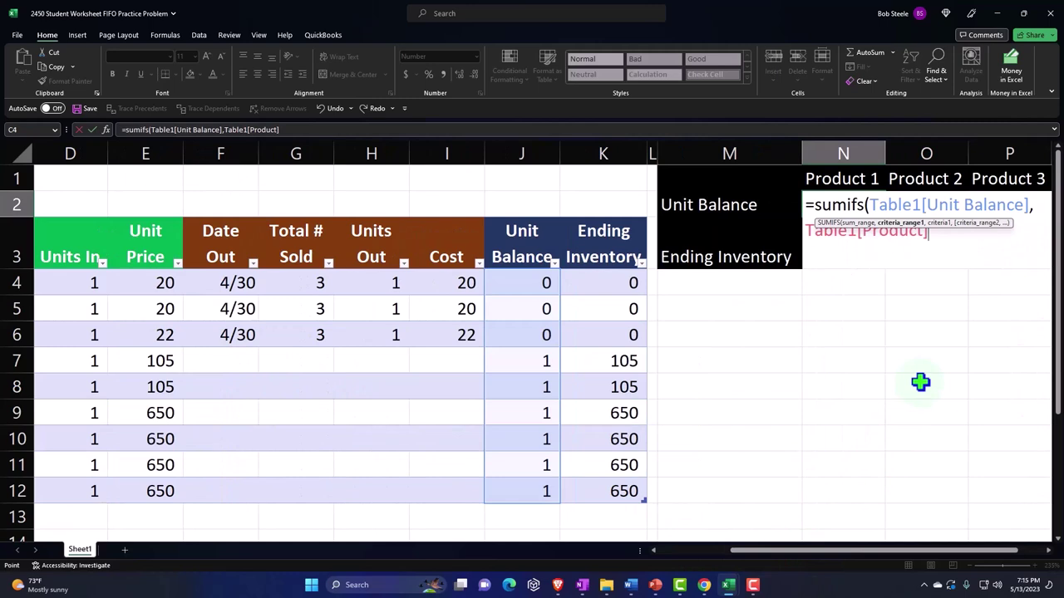
text(,)
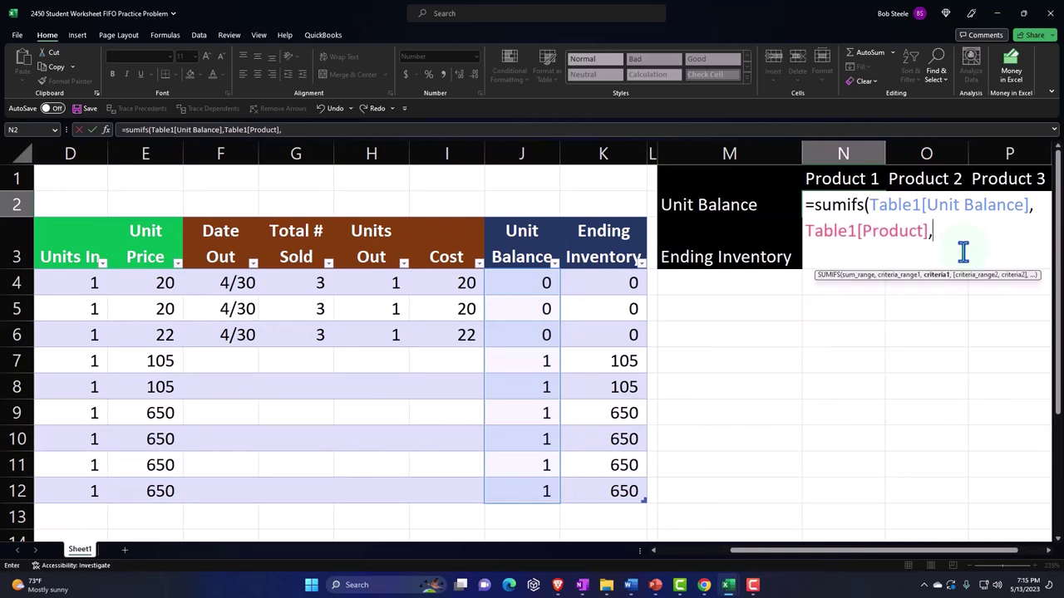
click(837, 178)
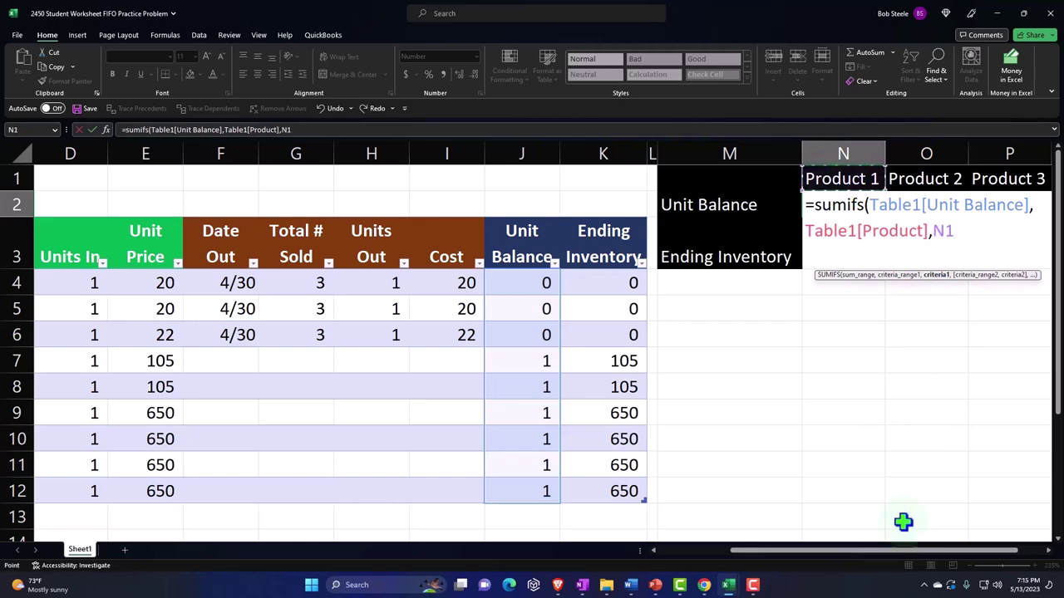
drag(873, 555, 811, 565)
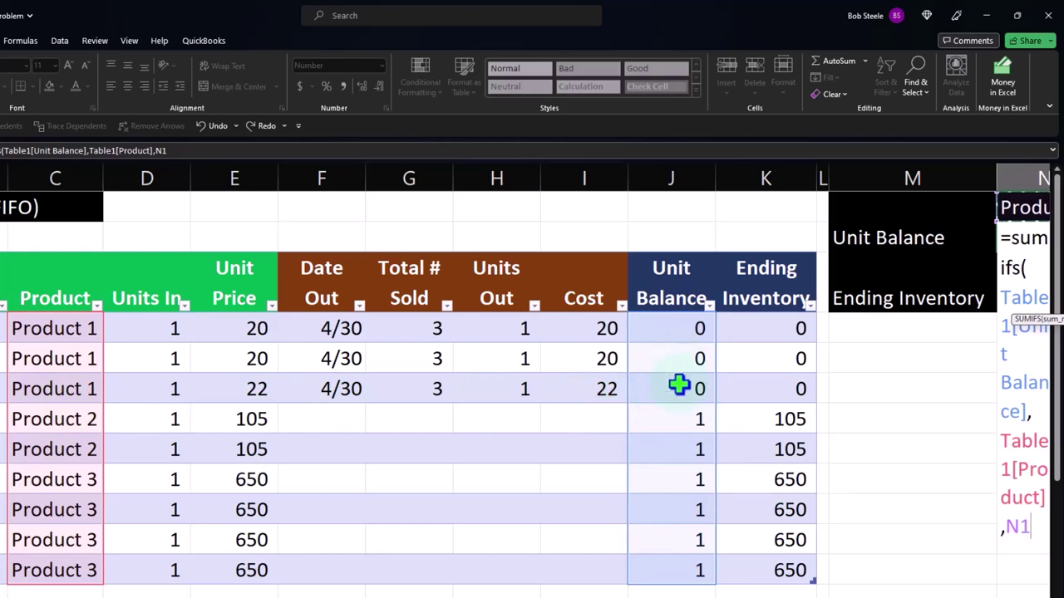
key(Return)
key(Right)
key(Right)
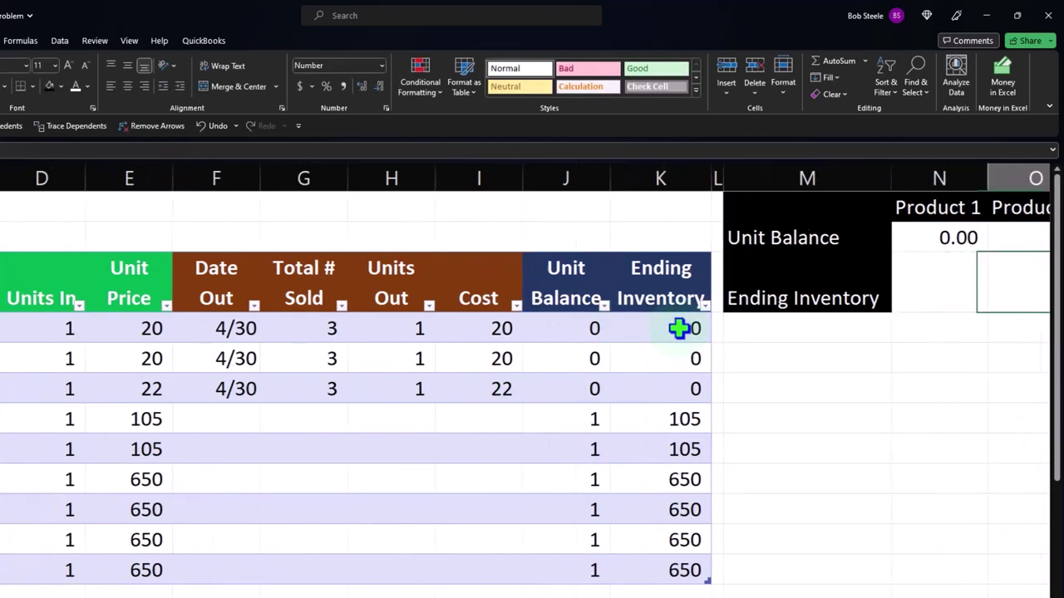
key(Left)
key(Up)
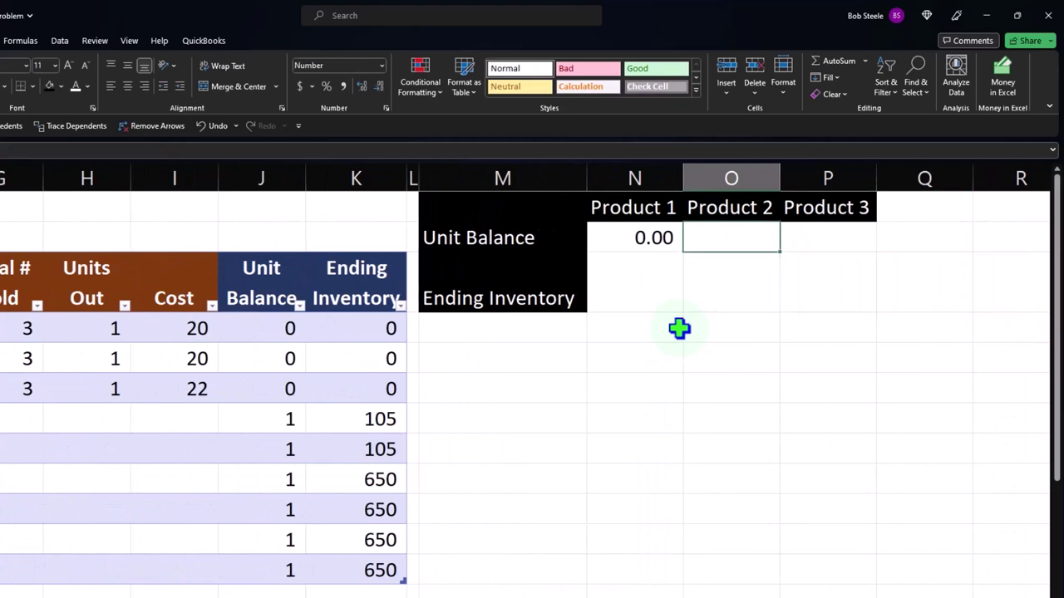
Enter =SUMIFS(Table1[Unit Balance],Table1[Product],O1) in O2, showing 2.00
text(=)
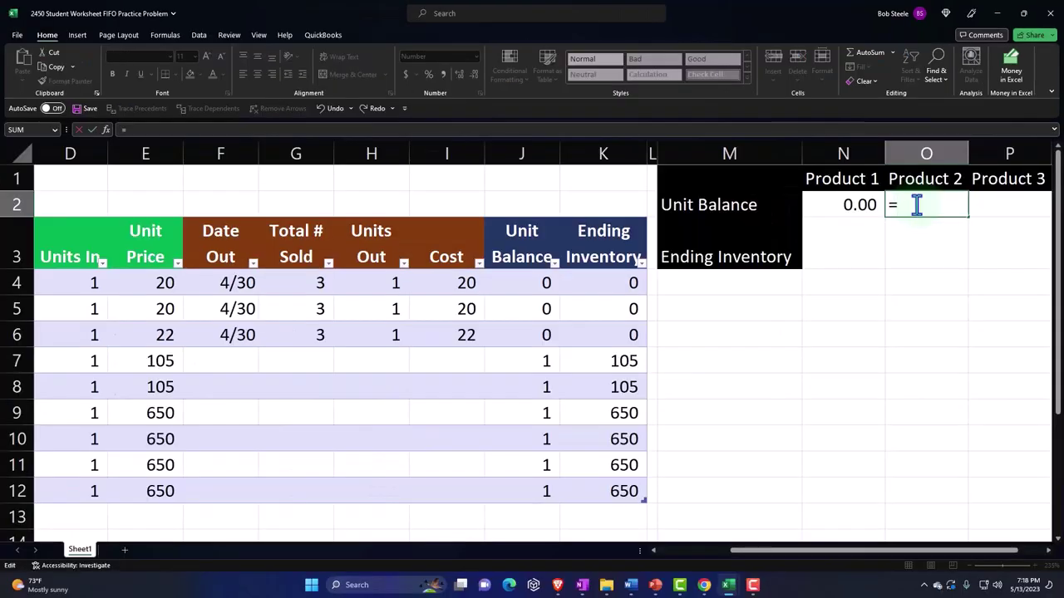
text(sumif)
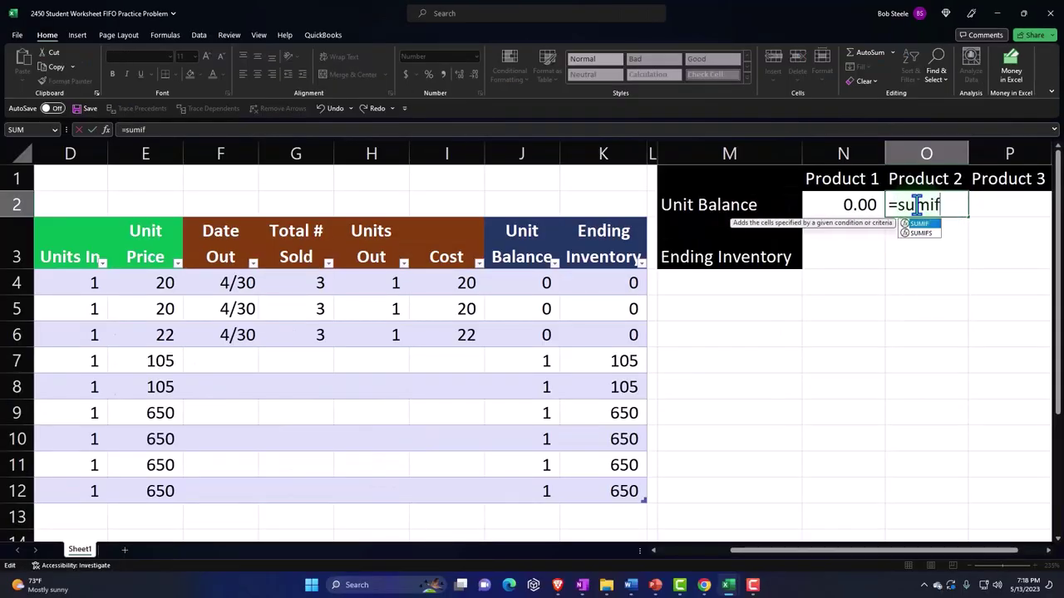
text(s()
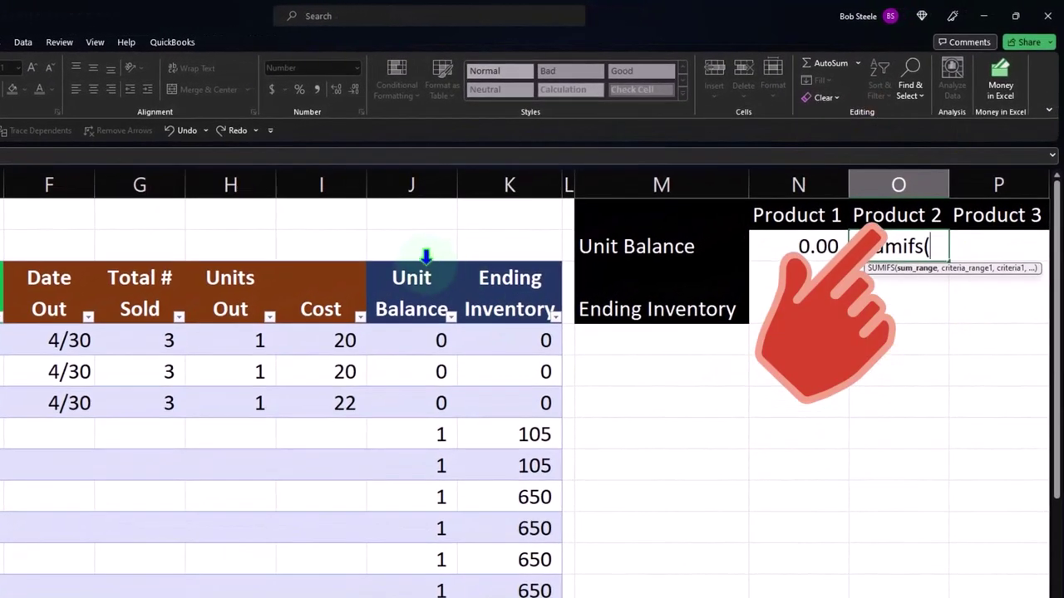
click(426, 257)
text(,)
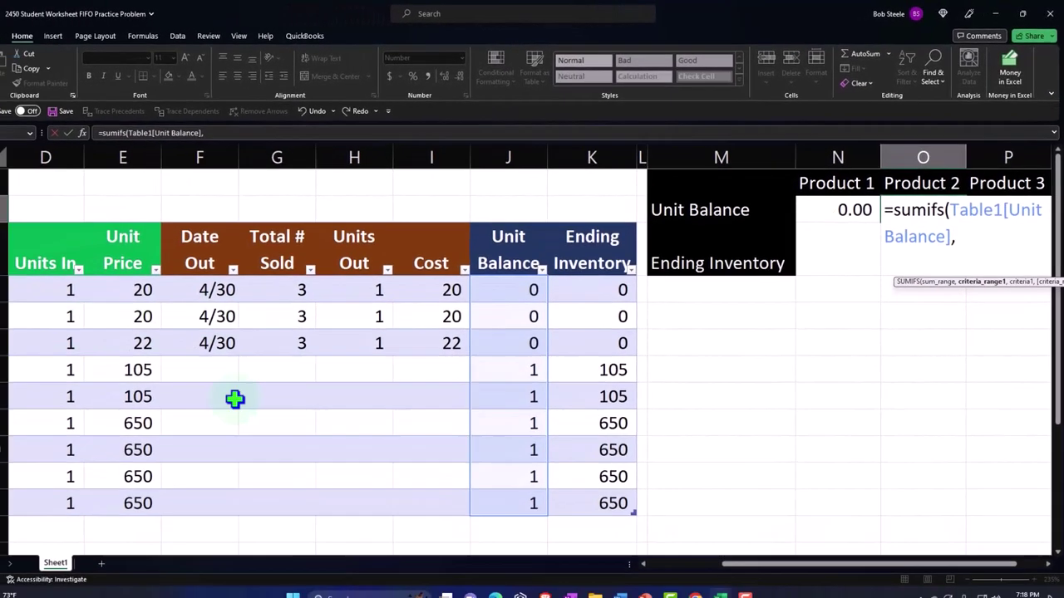
drag(743, 551, 696, 557)
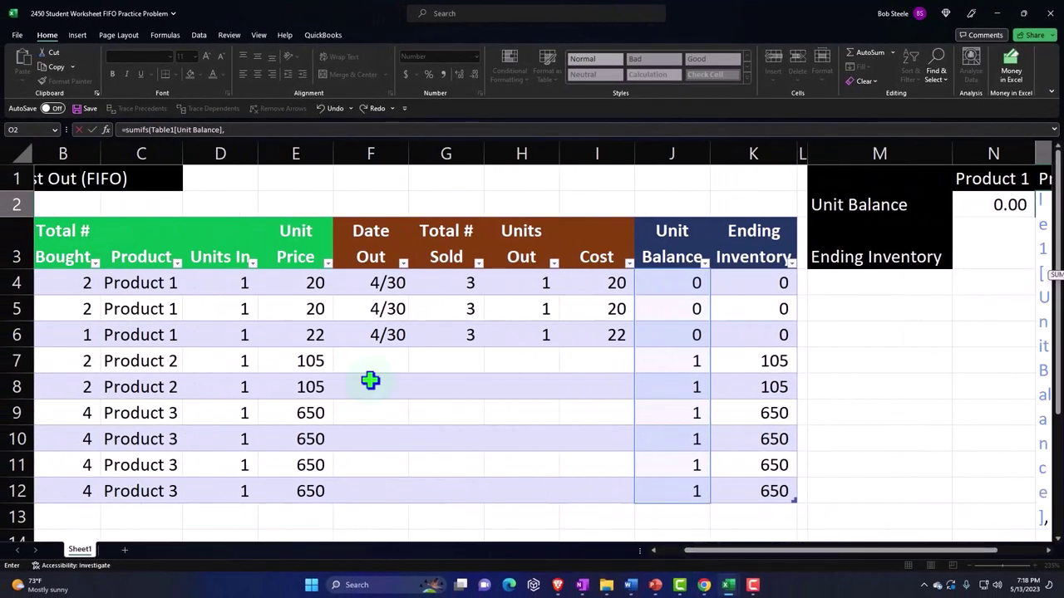
click(154, 218)
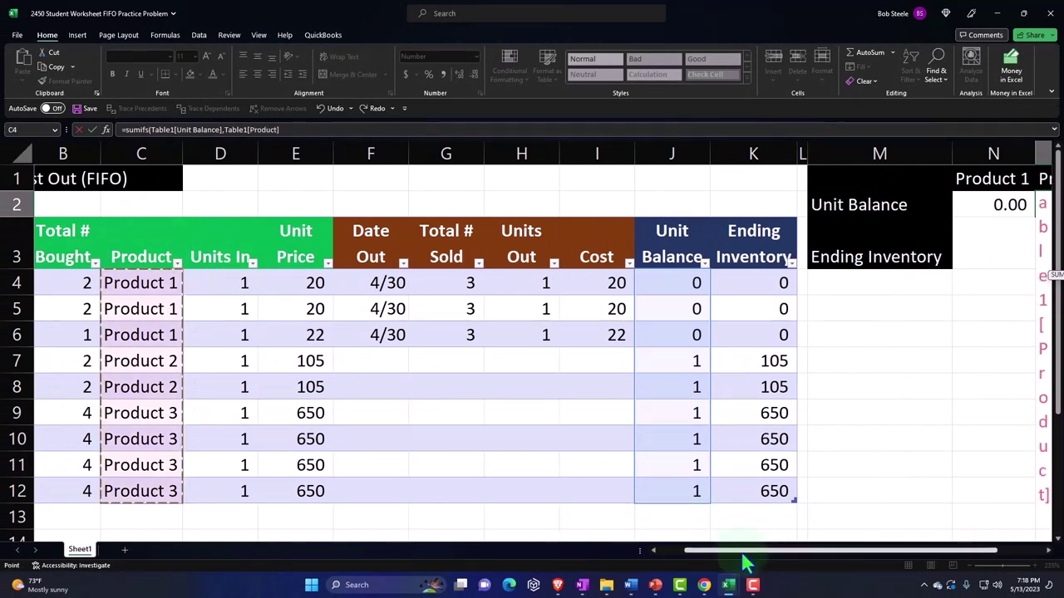
drag(744, 559, 846, 555)
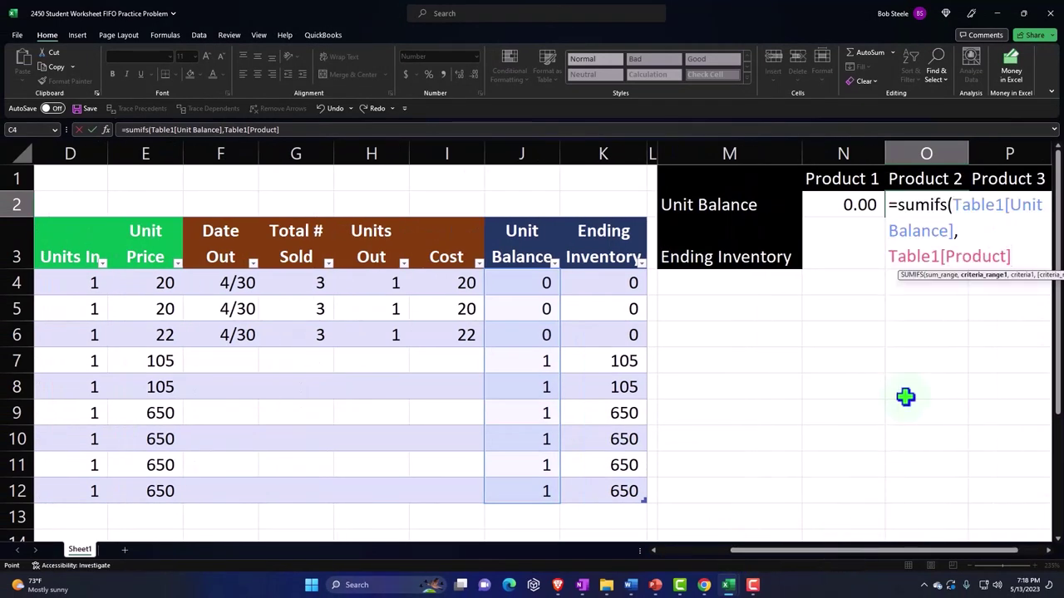
text(,)
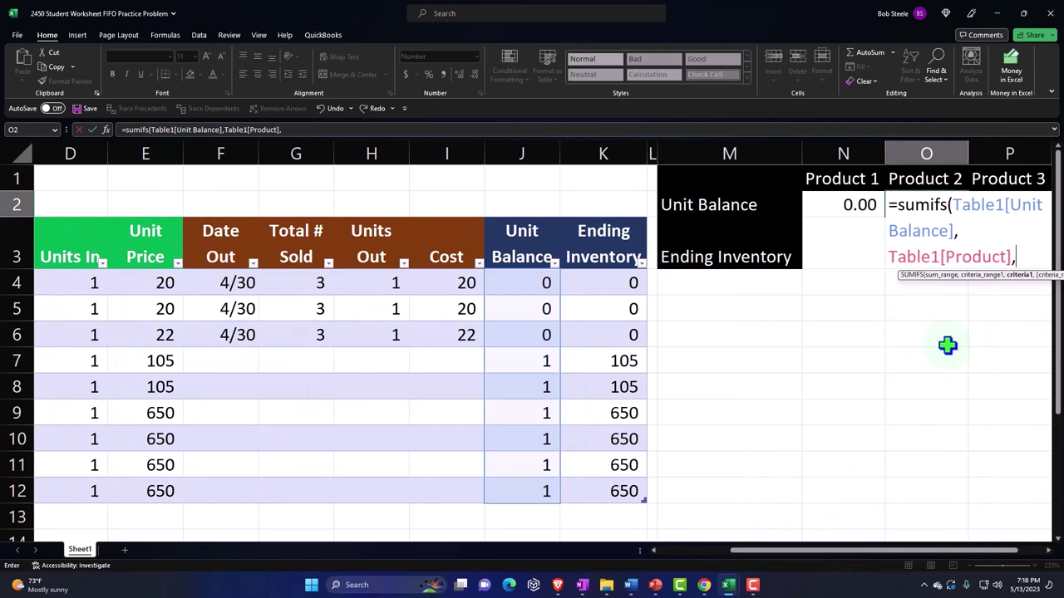
click(923, 177)
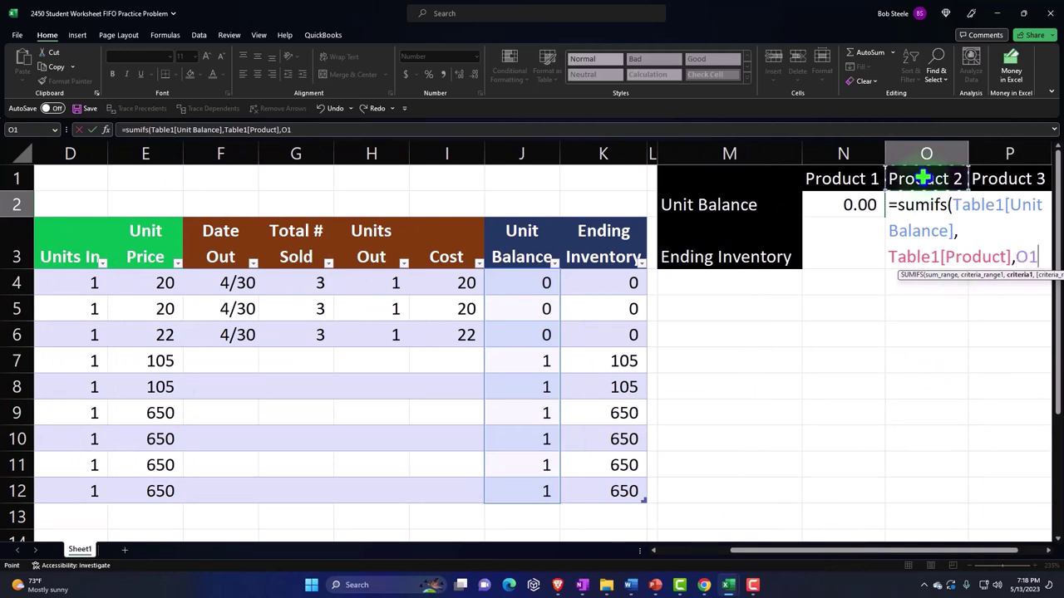
key(Return)
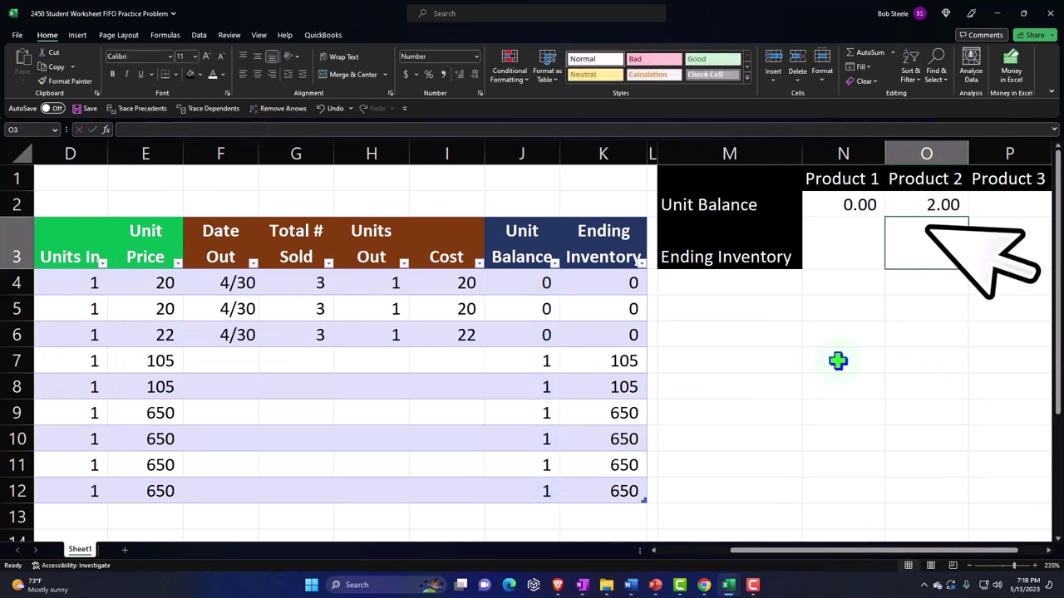
Verify the 2.00 against the Product 2 rows' balances in J7:J8 and C7:C8
click(526, 365)
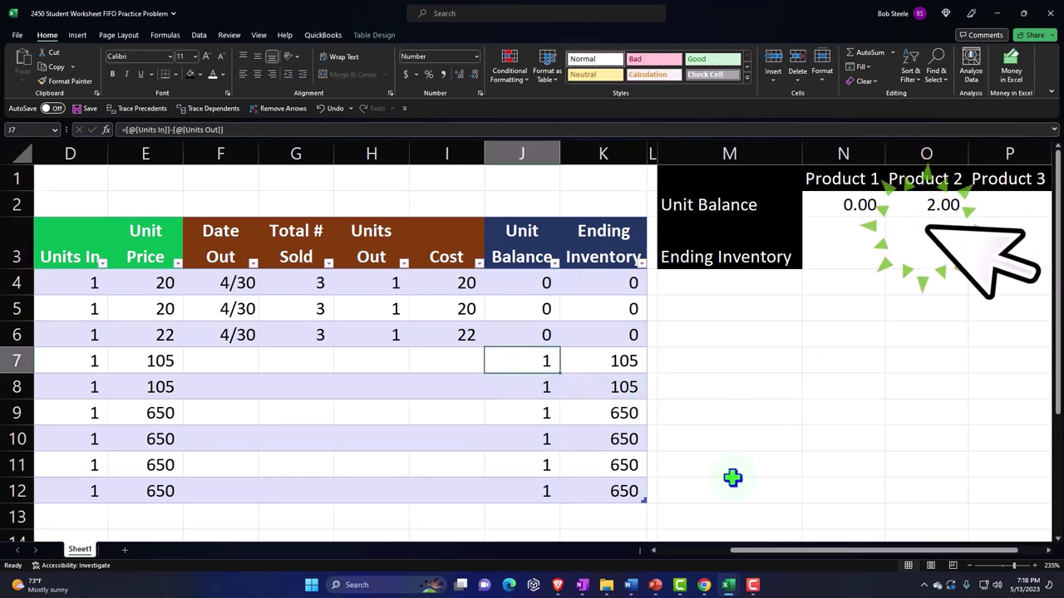
drag(800, 548, 712, 574)
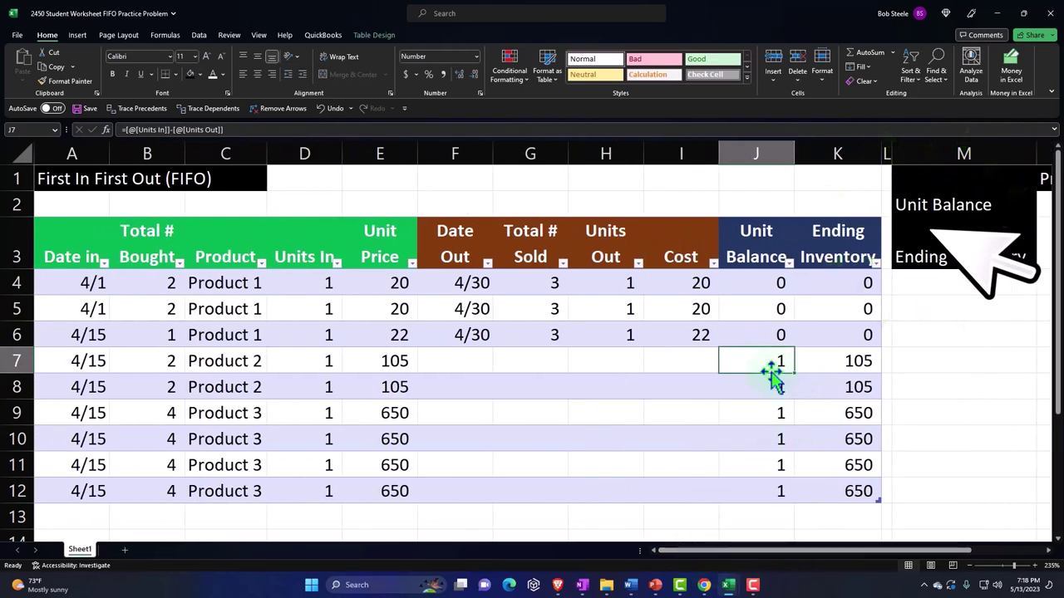
drag(764, 374, 763, 387)
drag(238, 363, 236, 379)
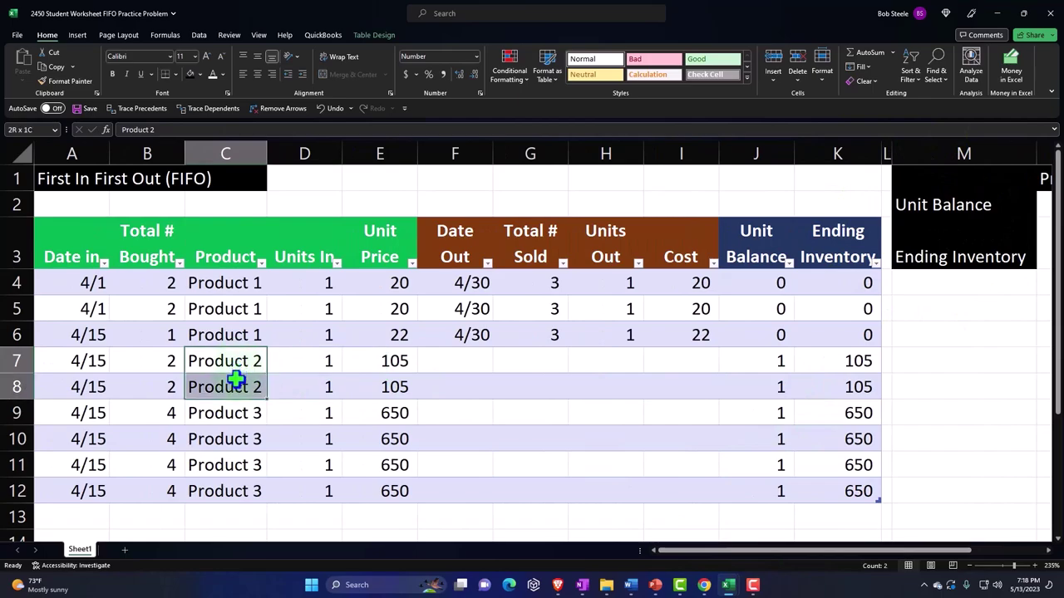
drag(691, 552, 886, 552)
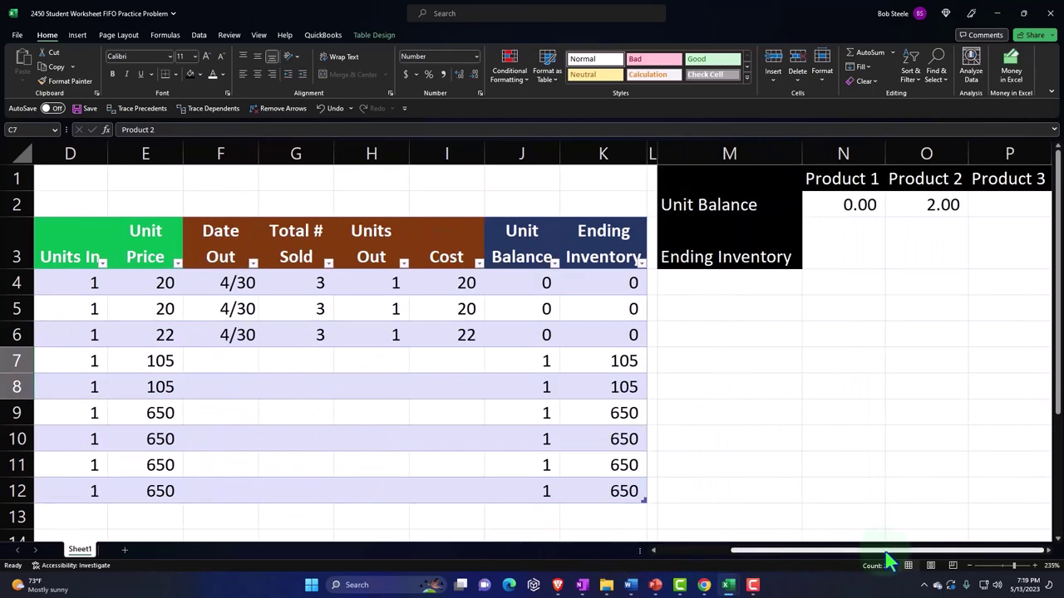
Enter =SUMIFS(Table1[Unit Balance],Table1[Product],P1) in P2 (4.00) and check the Product 3 balances
click(985, 212)
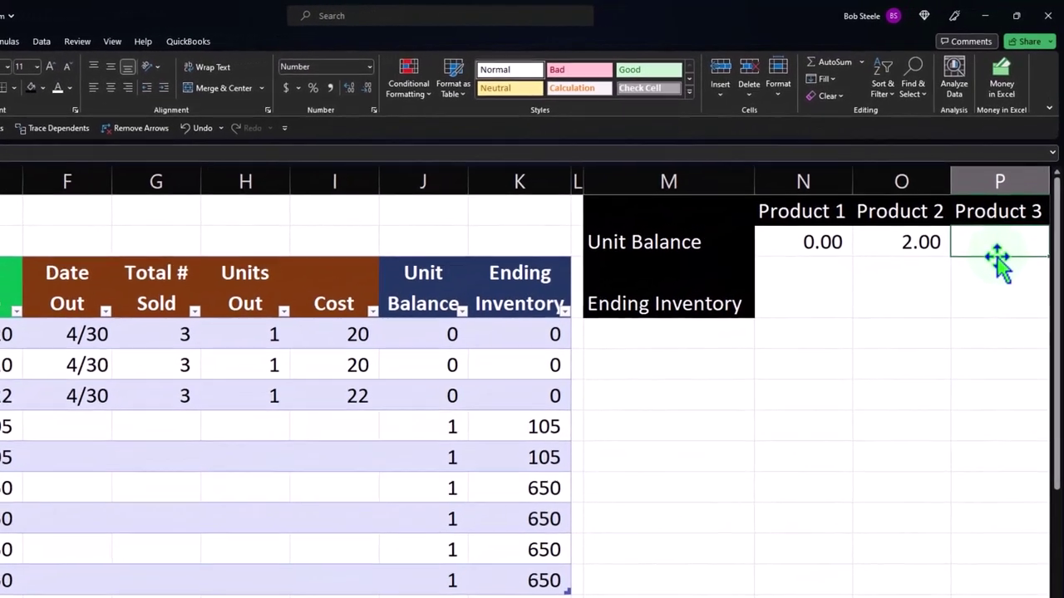
text(=sumifs)
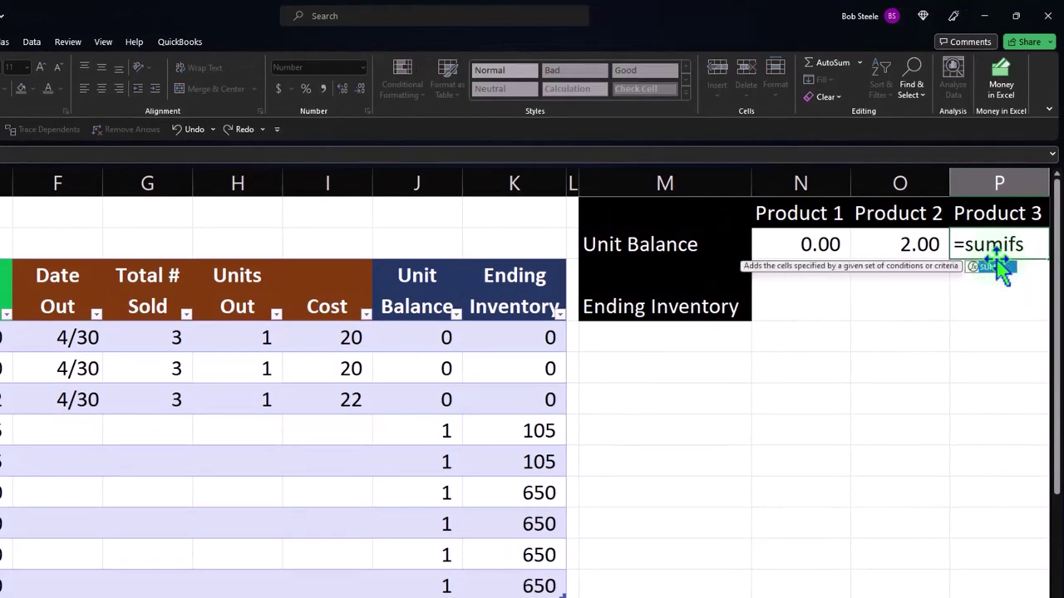
text(()
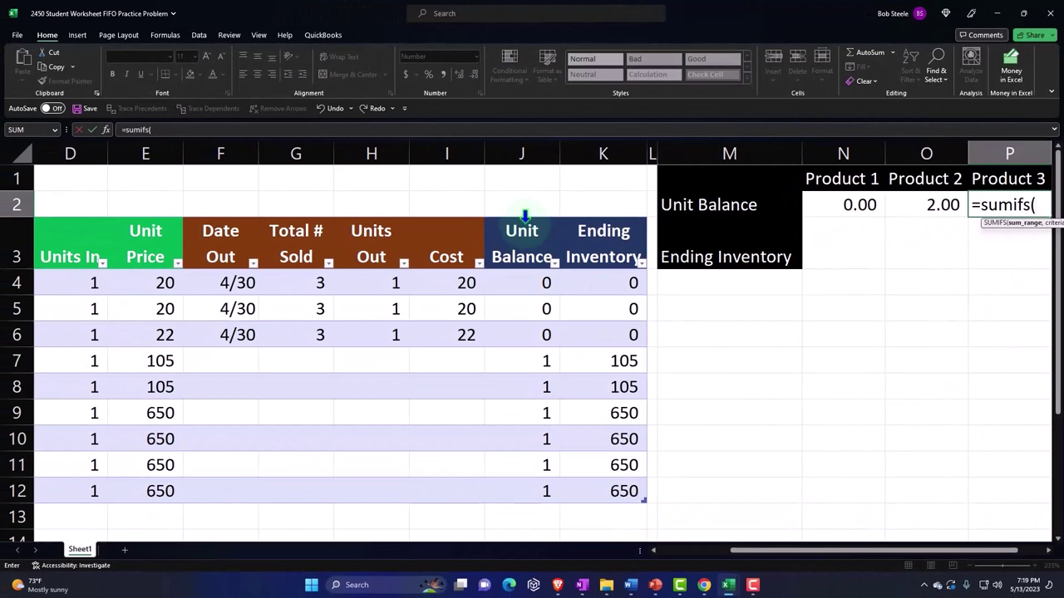
click(526, 215)
drag(764, 550, 689, 560)
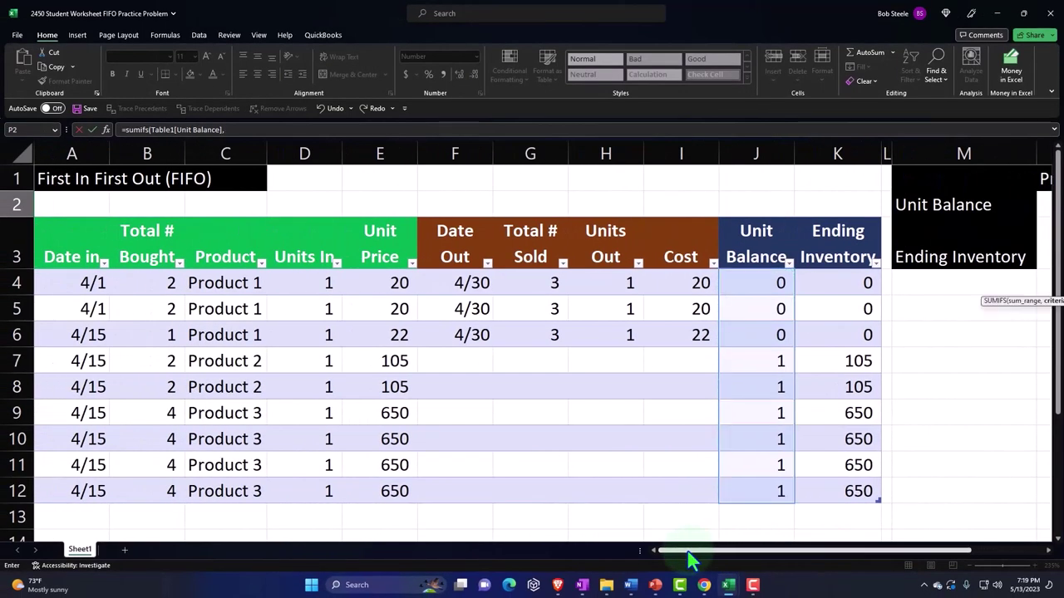
mouse_move(164, 259)
mouse_down()
mouse_move(165, 286)
mouse_move(274, 478)
mouse_move(166, 264)
mouse_up()
click(229, 212)
drag(713, 554, 826, 553)
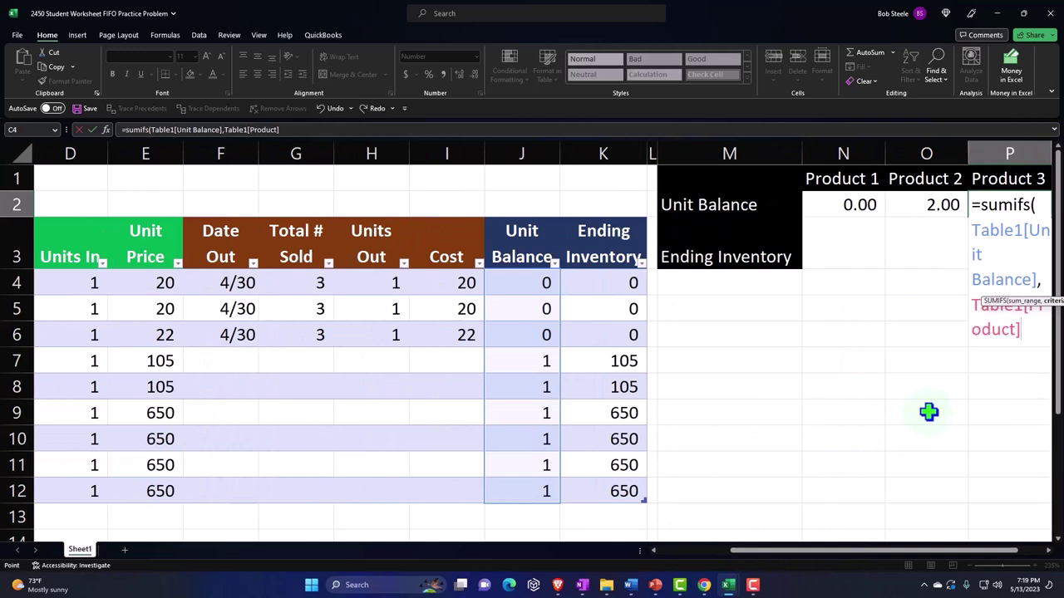
text(,)
click(1007, 178)
key(Return)
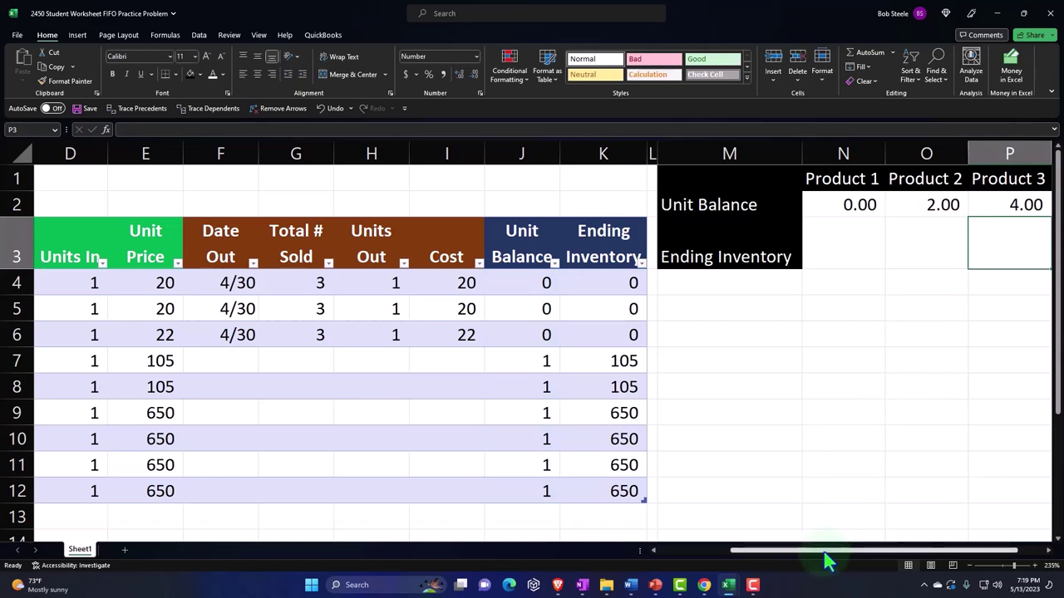
drag(824, 560, 743, 574)
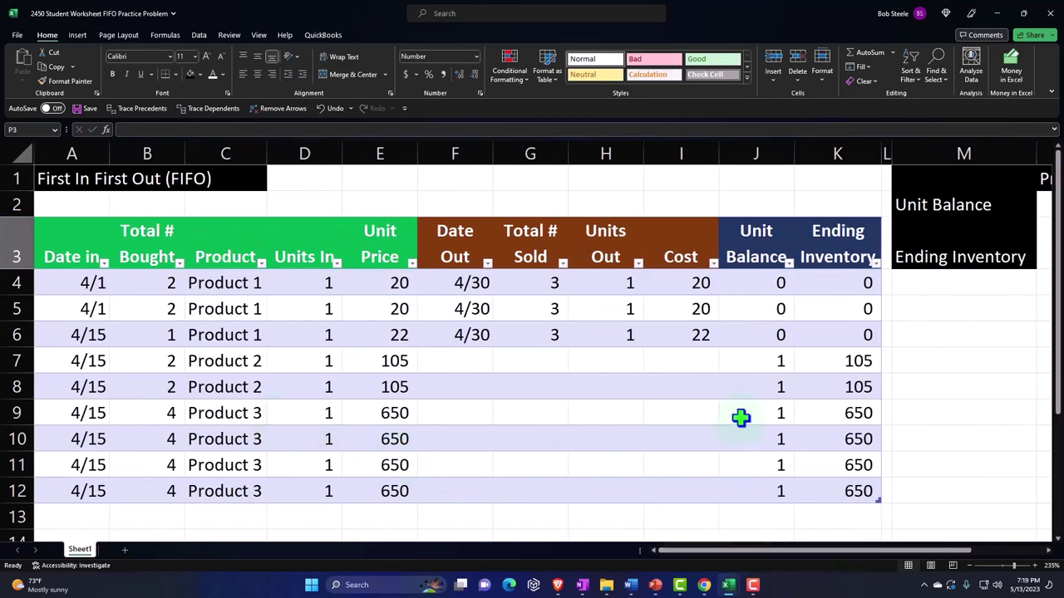
drag(740, 418, 740, 490)
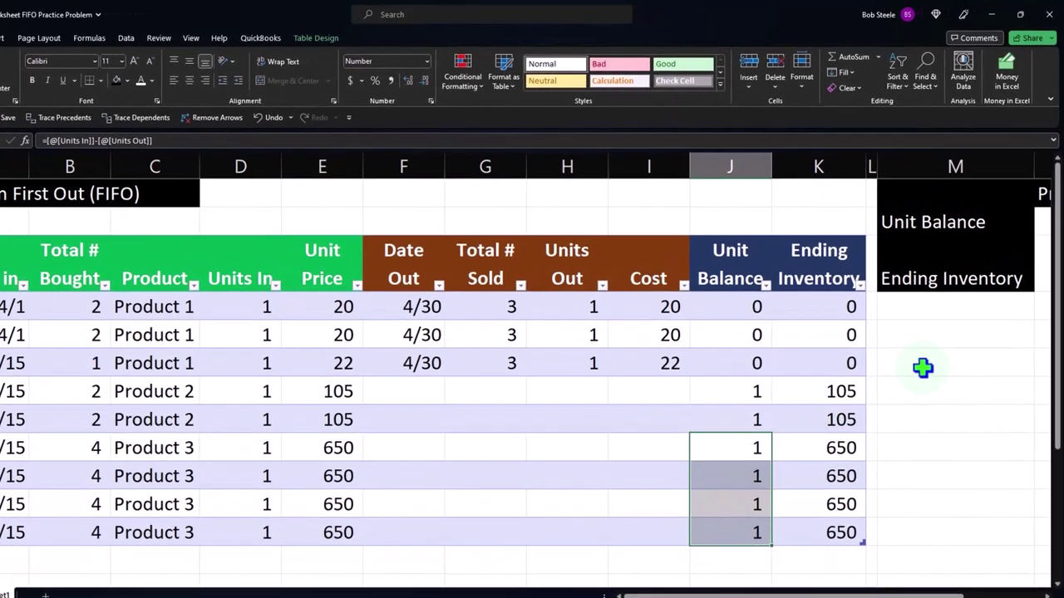
In N3, enter a SUMIFS of Ending Inventory by Product with N1 as criterion, giving 0.00
click(933, 337)
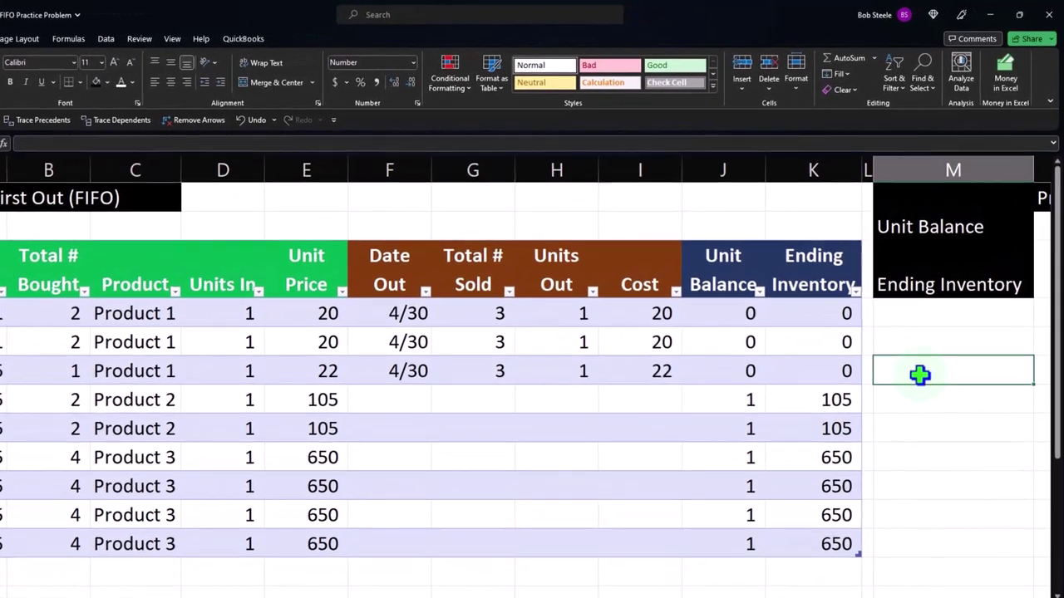
key(Right)
key(Right)
key(Right)
key(Right)
key(Right)
key(Up)
key(Left)
key(Up)
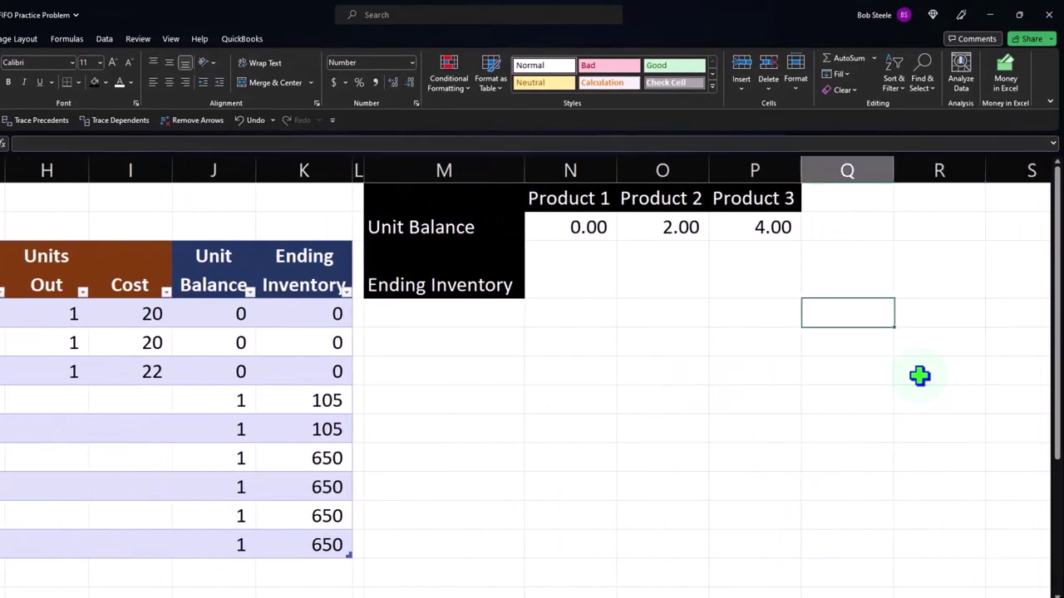
key(Left)
key(Left)
key(Left)
key(Up)
text(=)
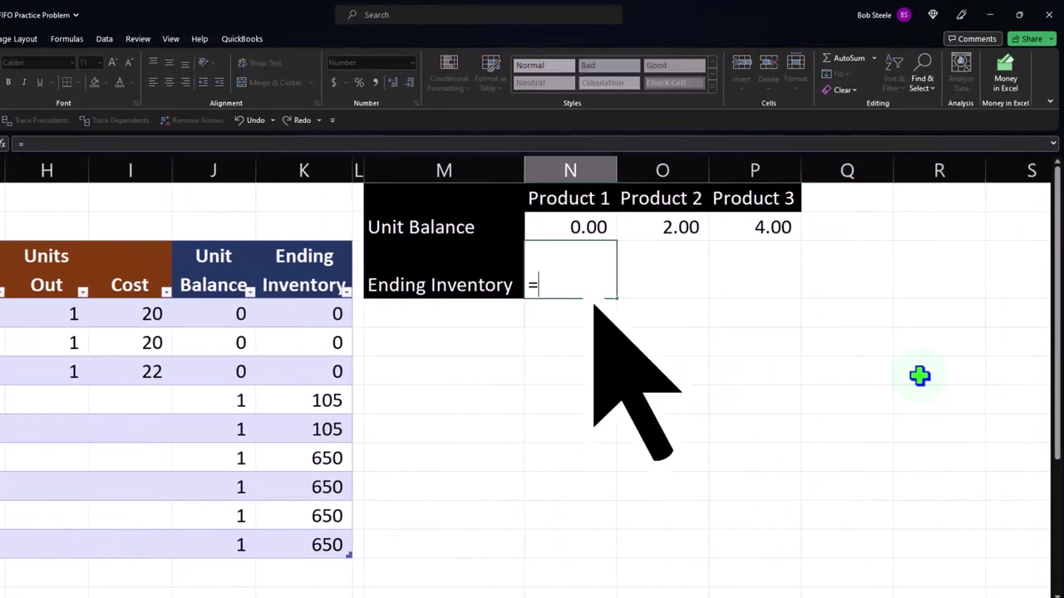
text(sumifs)
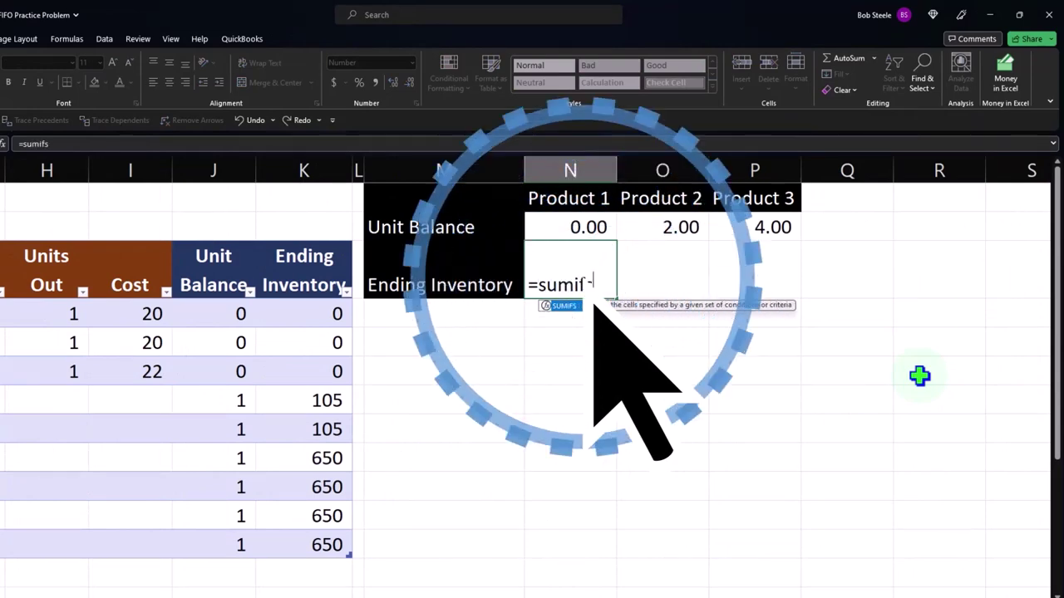
text(()
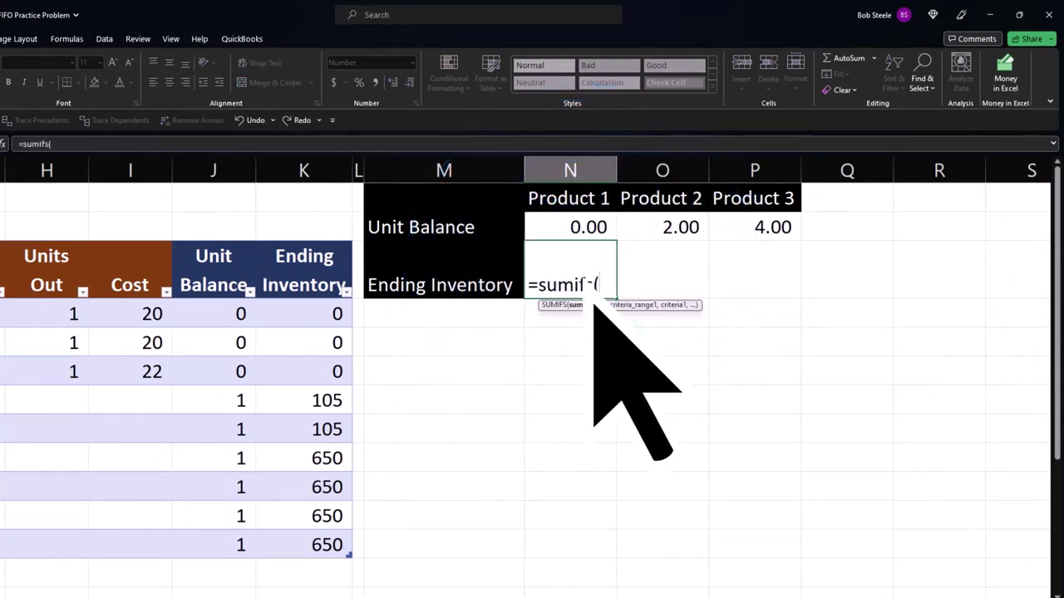
click(304, 246)
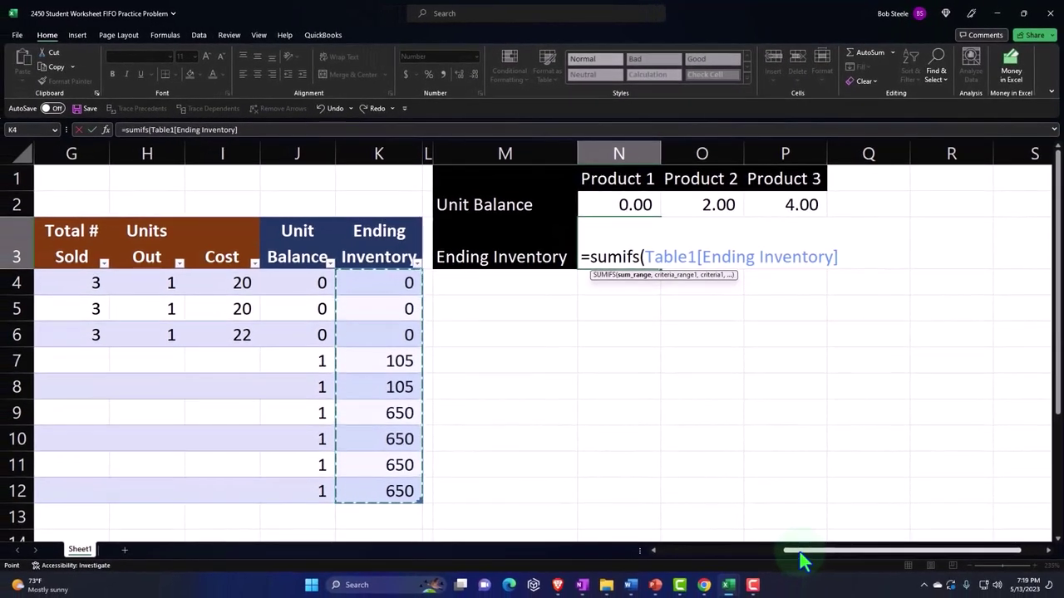
text(,)
drag(801, 558, 689, 558)
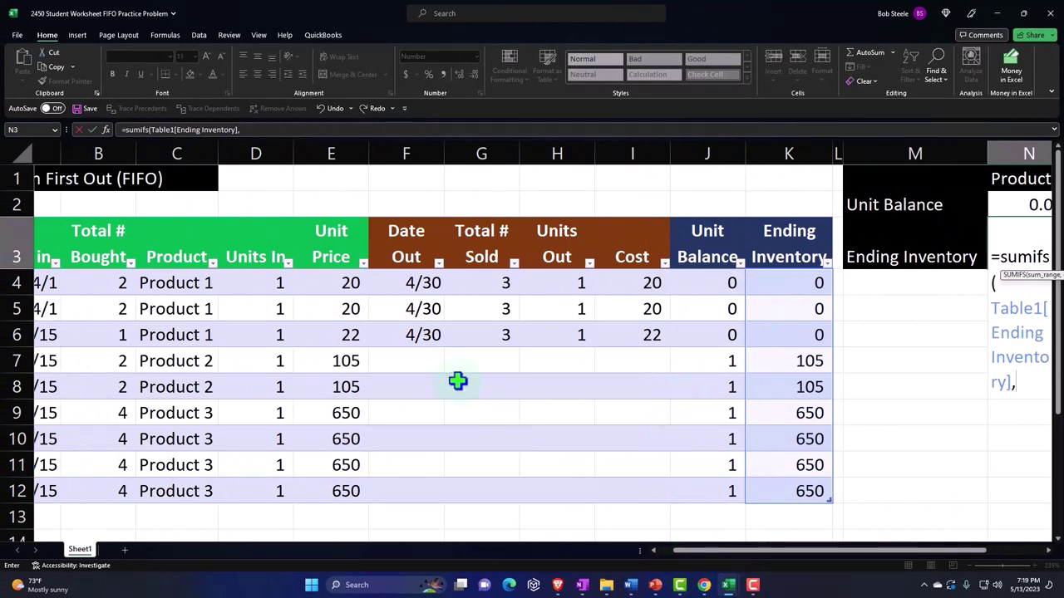
click(170, 217)
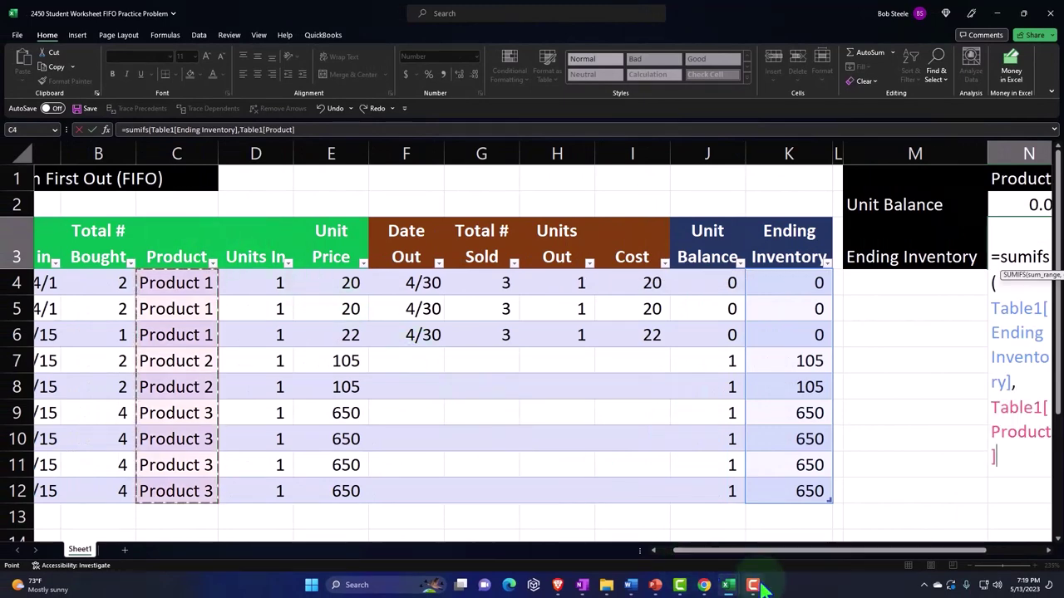
drag(753, 560, 814, 563)
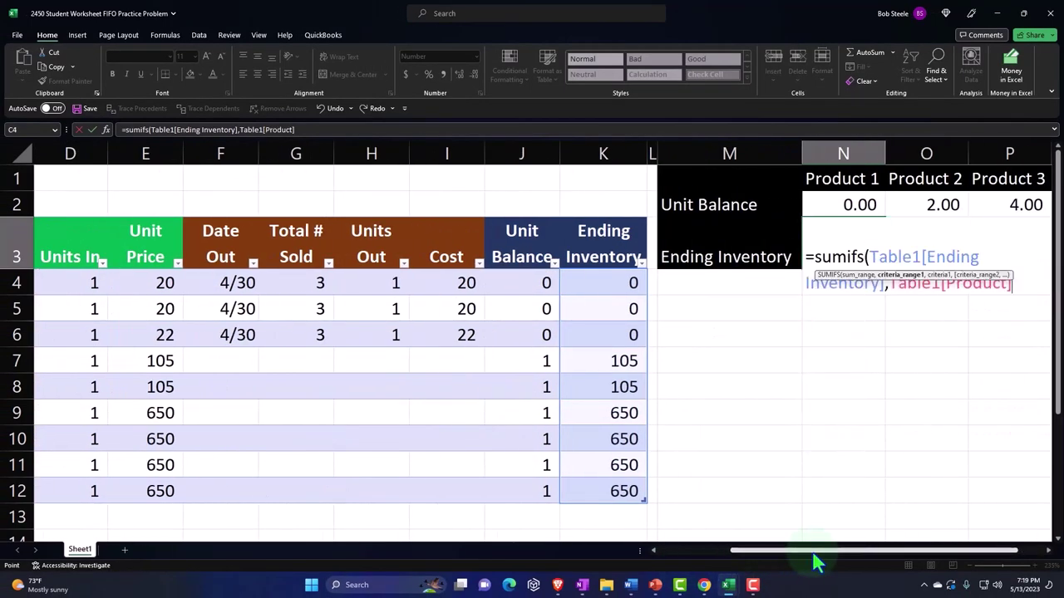
text(,)
click(849, 177)
key(Return)
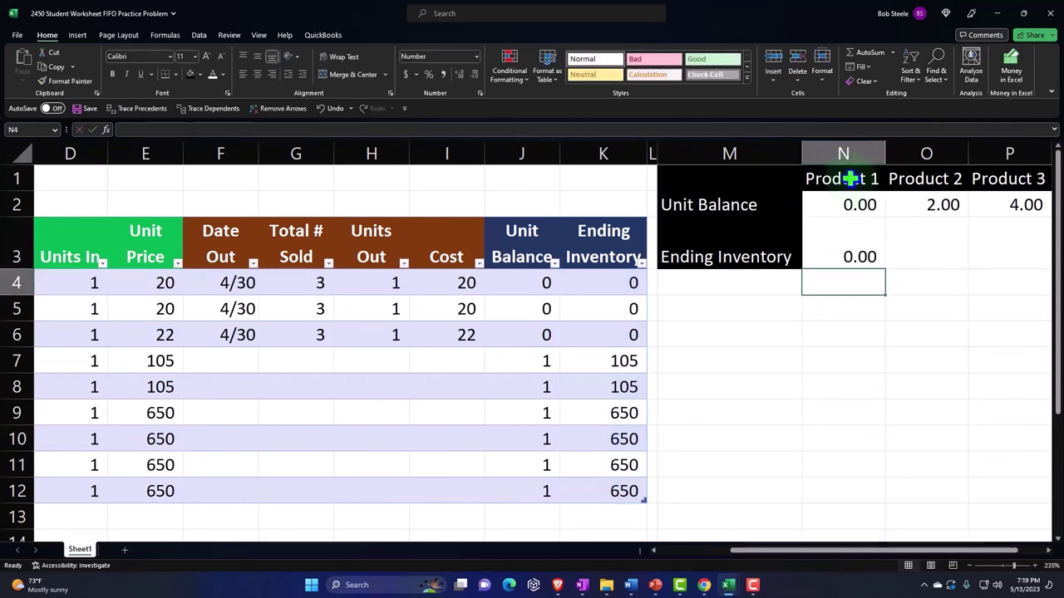
Select K4:K6 and C4:C6 to confirm Product 1's ending inventory rows total 0.00
drag(630, 282, 623, 335)
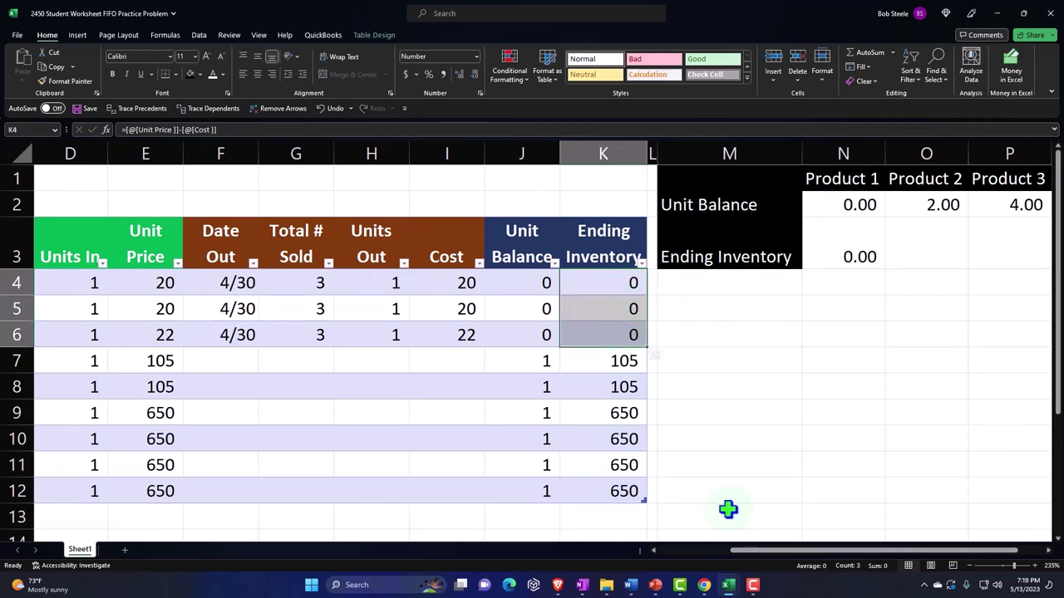
drag(736, 552, 684, 552)
drag(138, 290, 166, 334)
drag(726, 552, 810, 561)
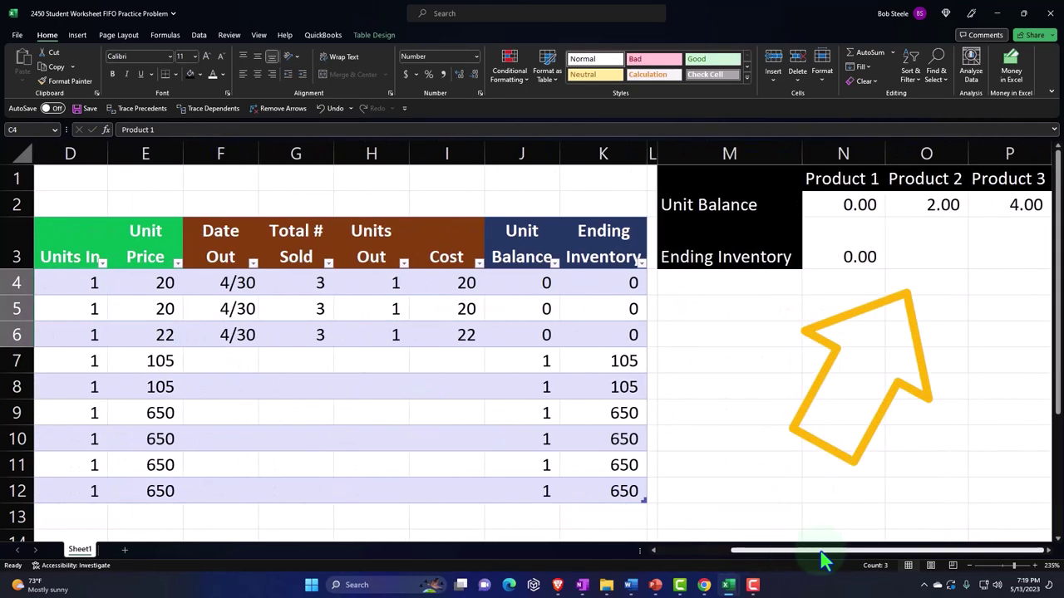
Enter =SUMIFS(Table1[Ending Inventory],Table1[Product],O1) in O3, giving 210.00
click(897, 250)
text(=)
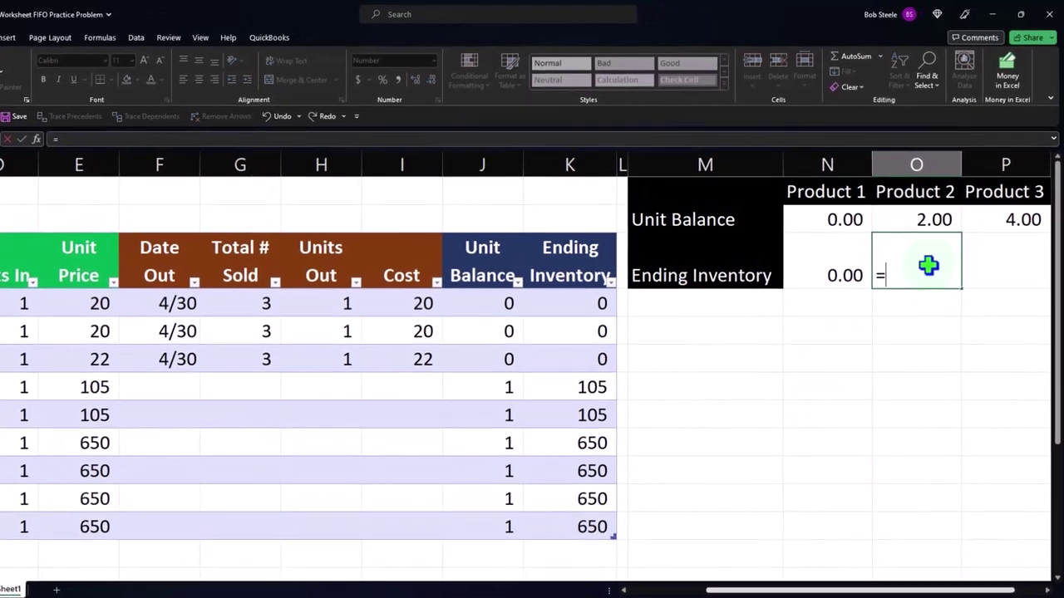
text(sum)
text(ifs)
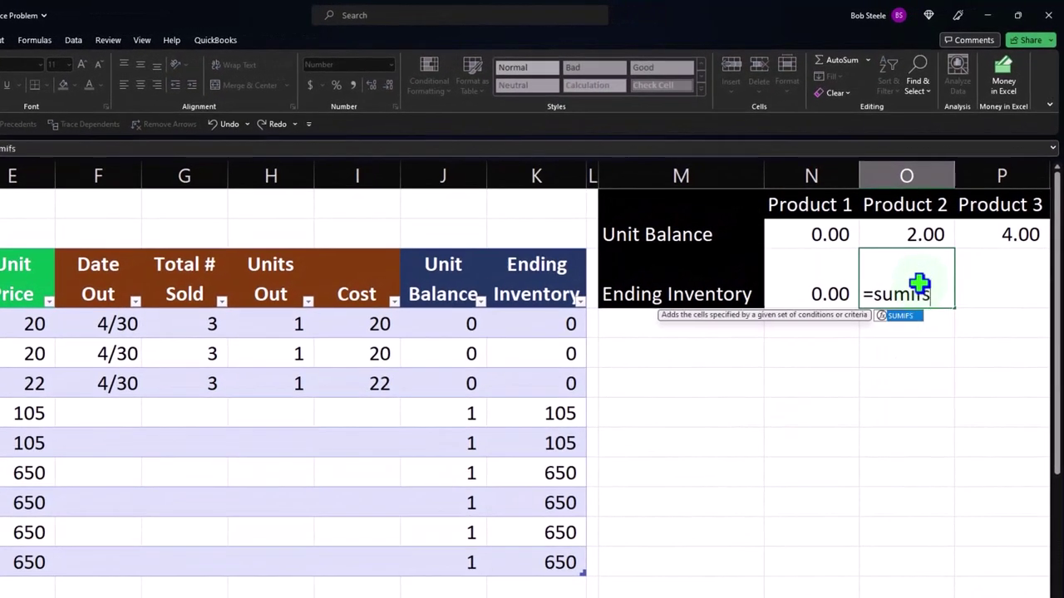
text(()
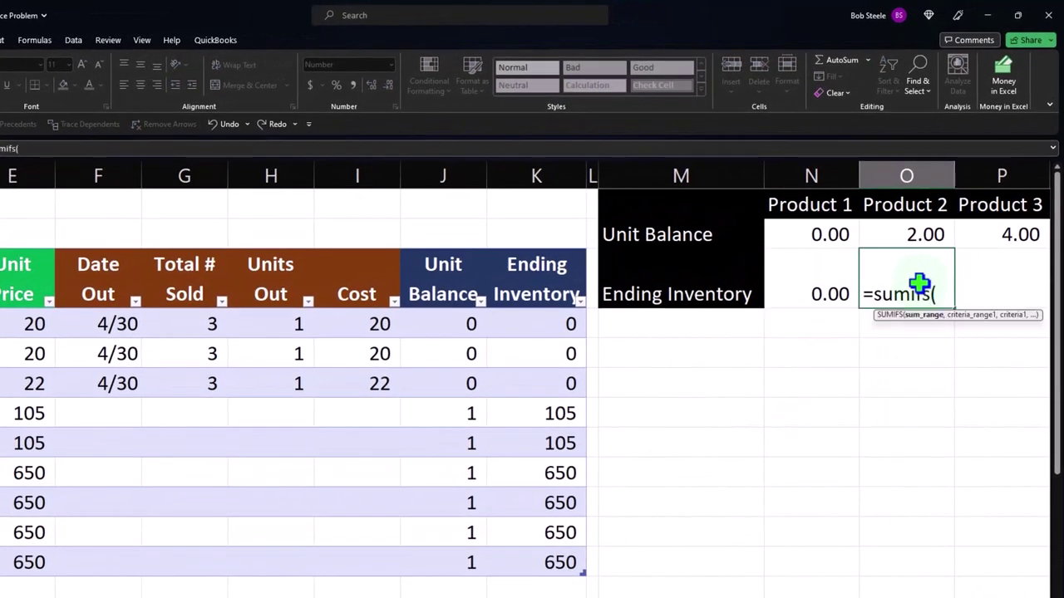
click(538, 241)
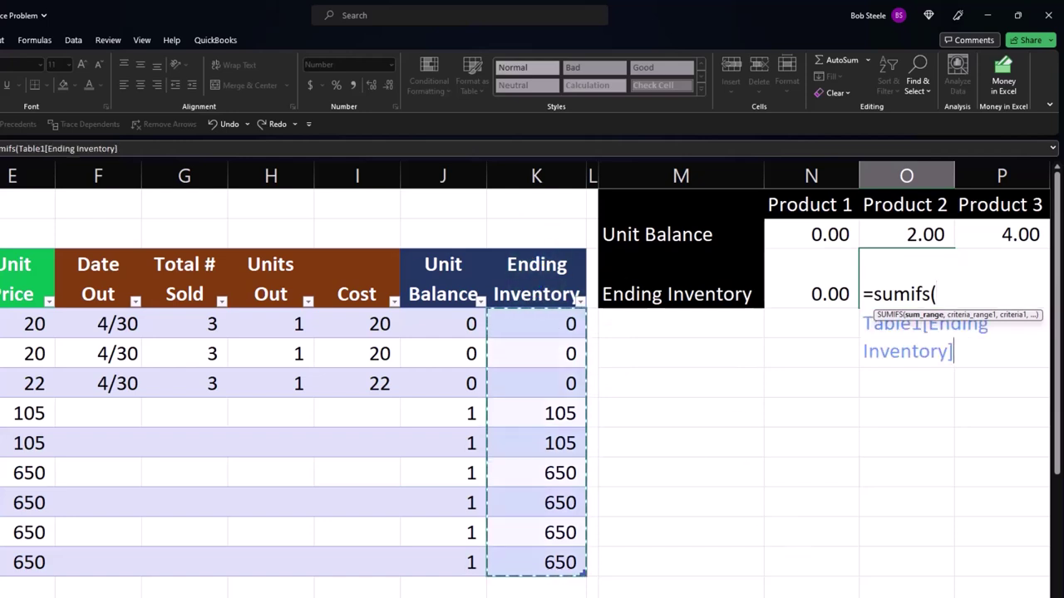
text(,)
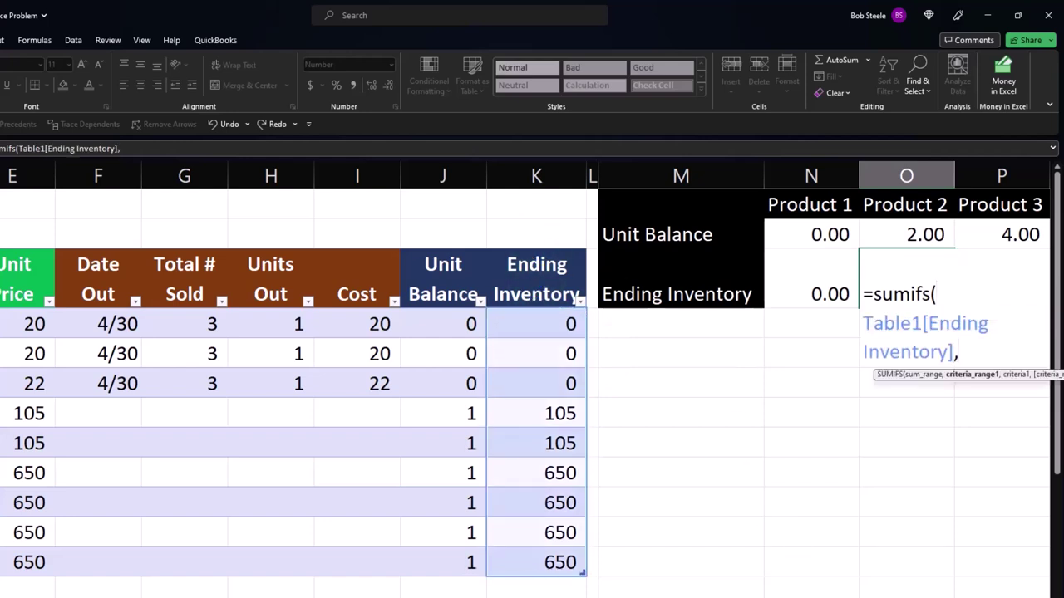
scroll(532, 374, left, 3)
click(131, 243)
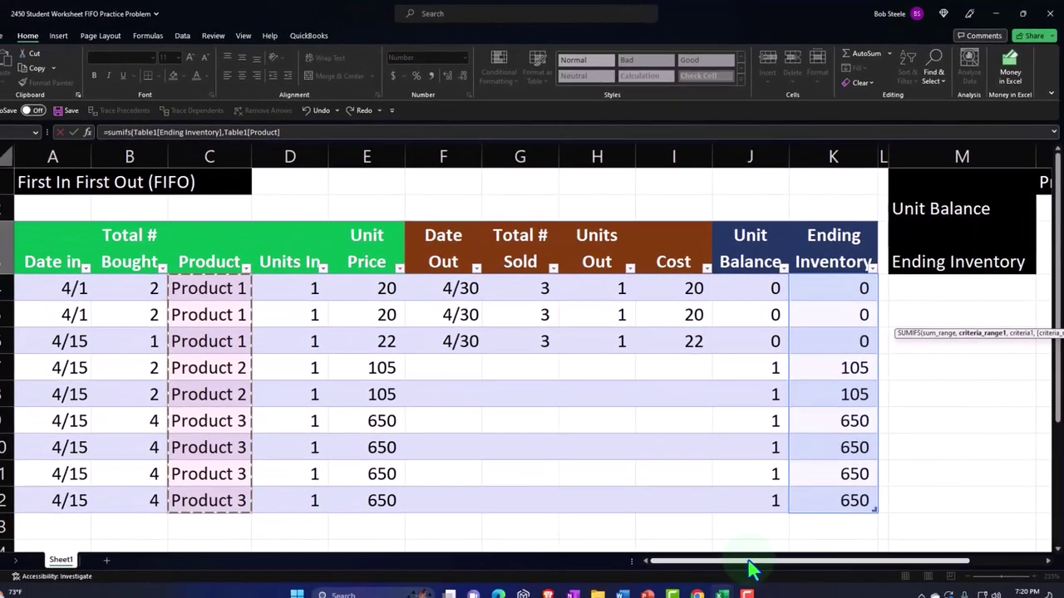
drag(748, 563, 862, 564)
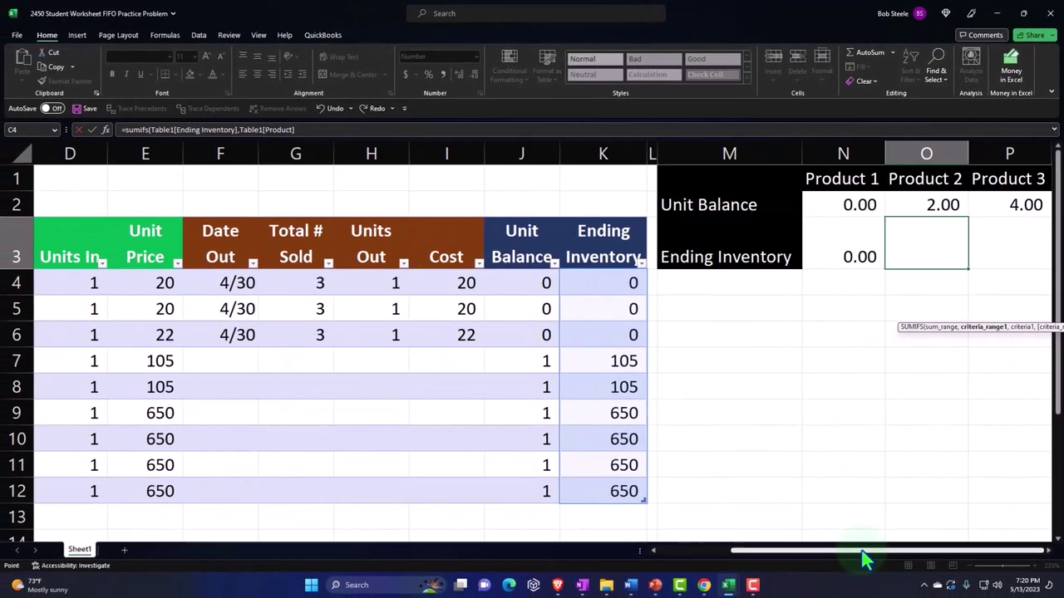
text(,)
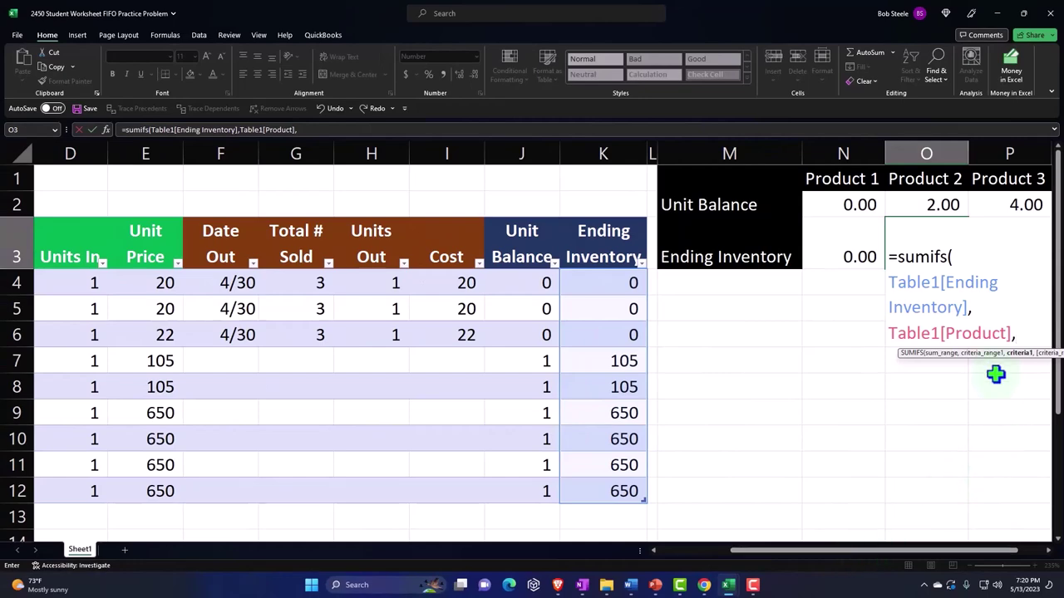
click(921, 182)
key(Return)
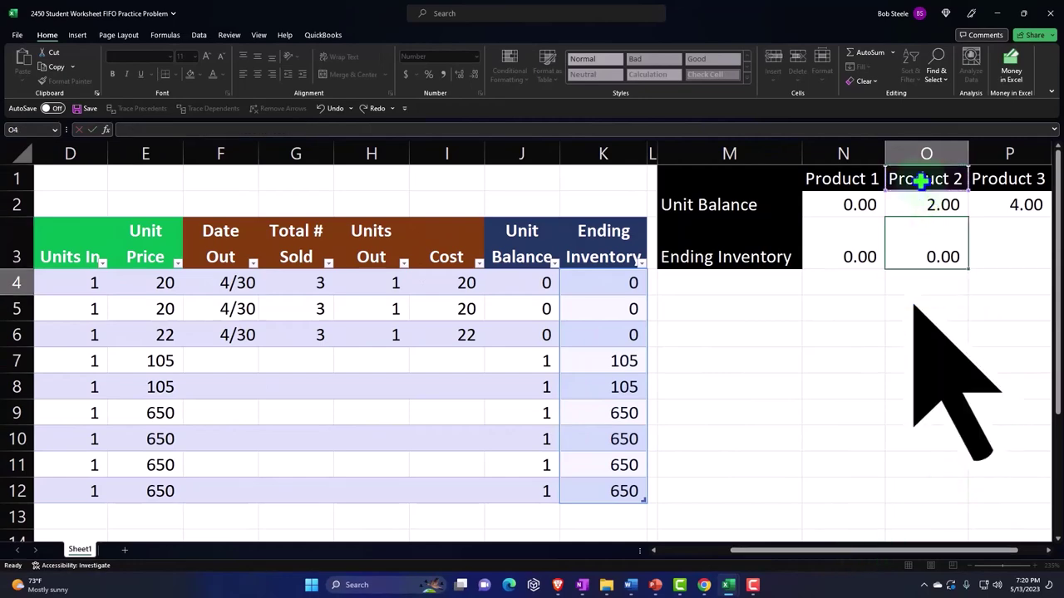
Select Product 2's two 105 rows in K7:K8 to confirm they sum to 210
drag(924, 565, 783, 563)
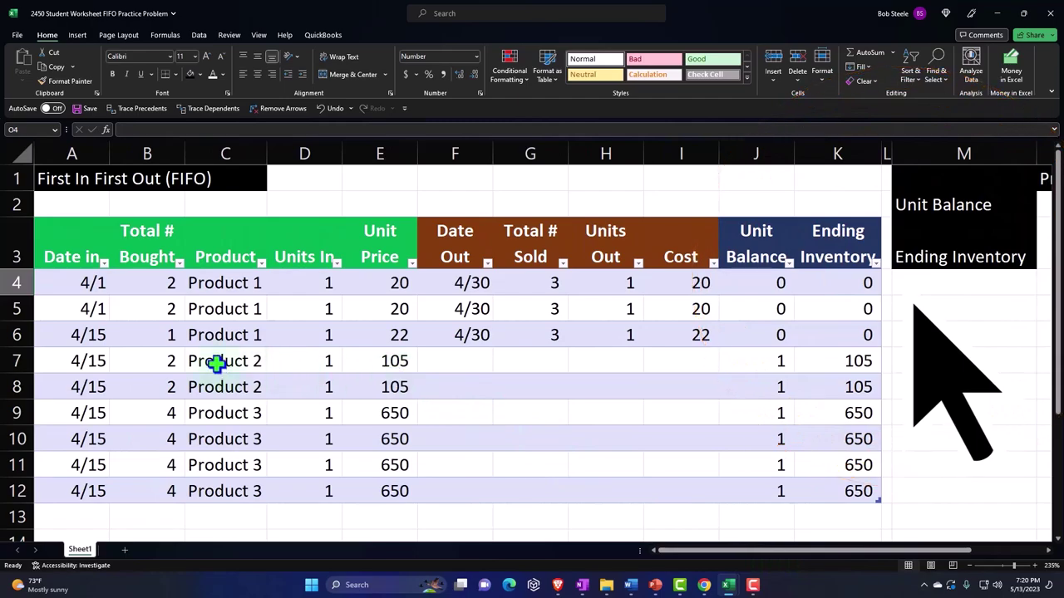
drag(217, 363, 214, 382)
drag(848, 361, 847, 382)
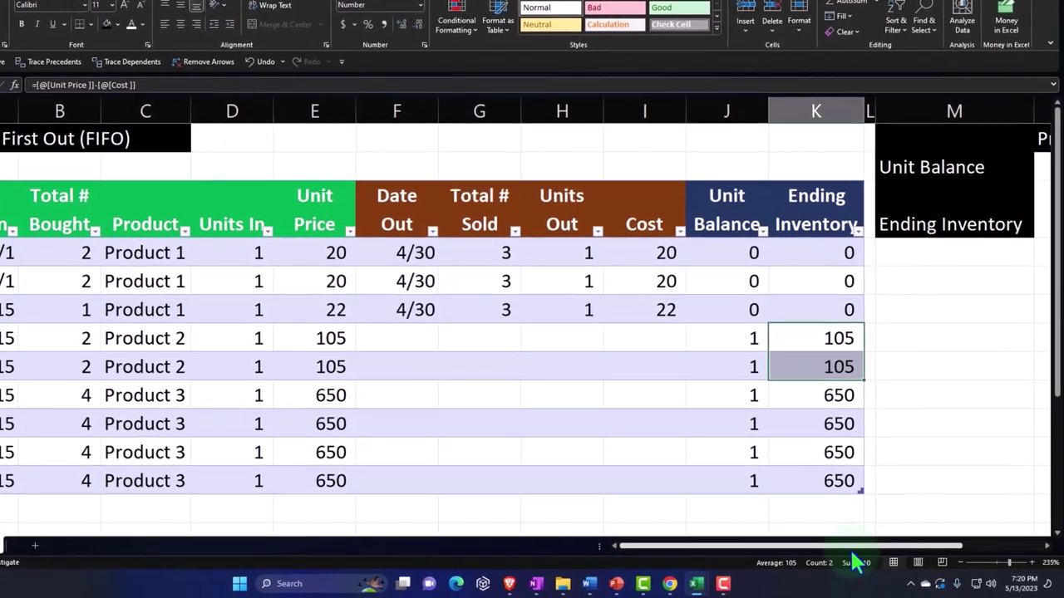
scroll(856, 549, right, 3)
Enter =SUMIFS(Table1[Ending Inventory],Table1[Product],P1) in P3, giving 2,600.00
click(1007, 221)
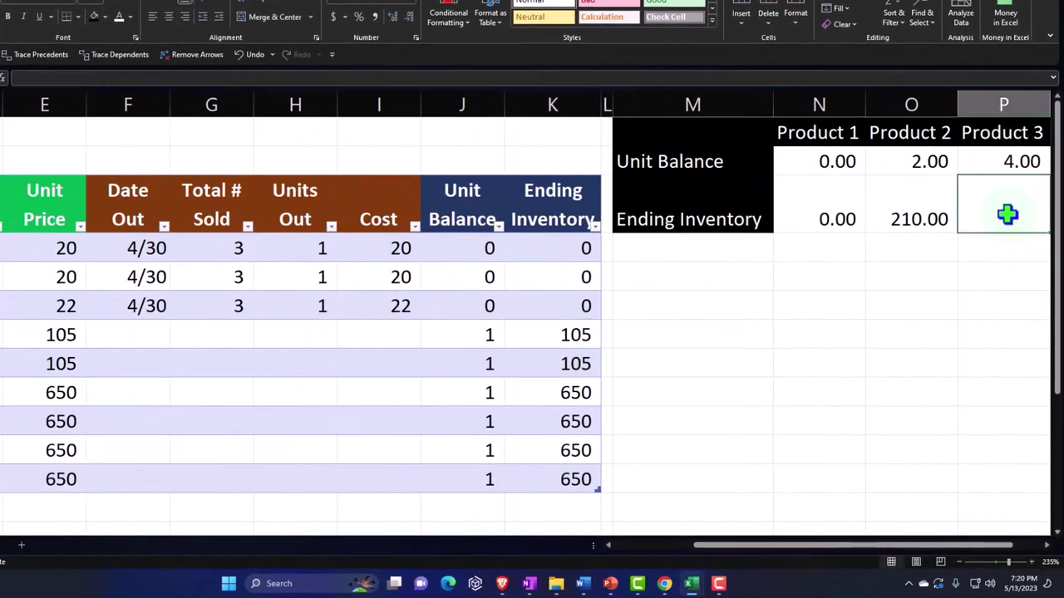
text(=sumifs()
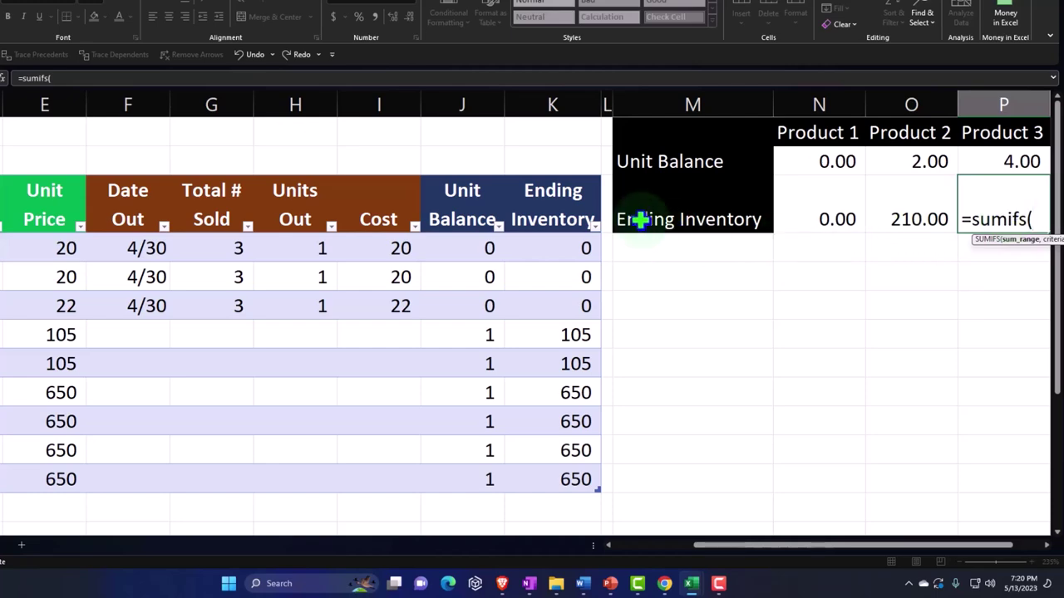
click(555, 178)
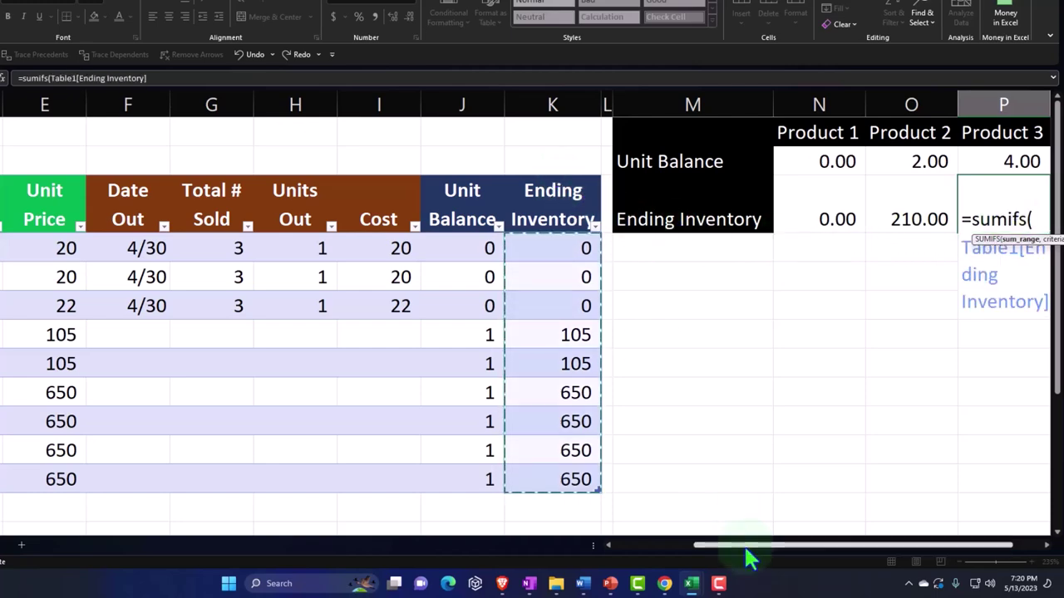
text(,)
drag(745, 549, 844, 553)
click(124, 172)
text(,)
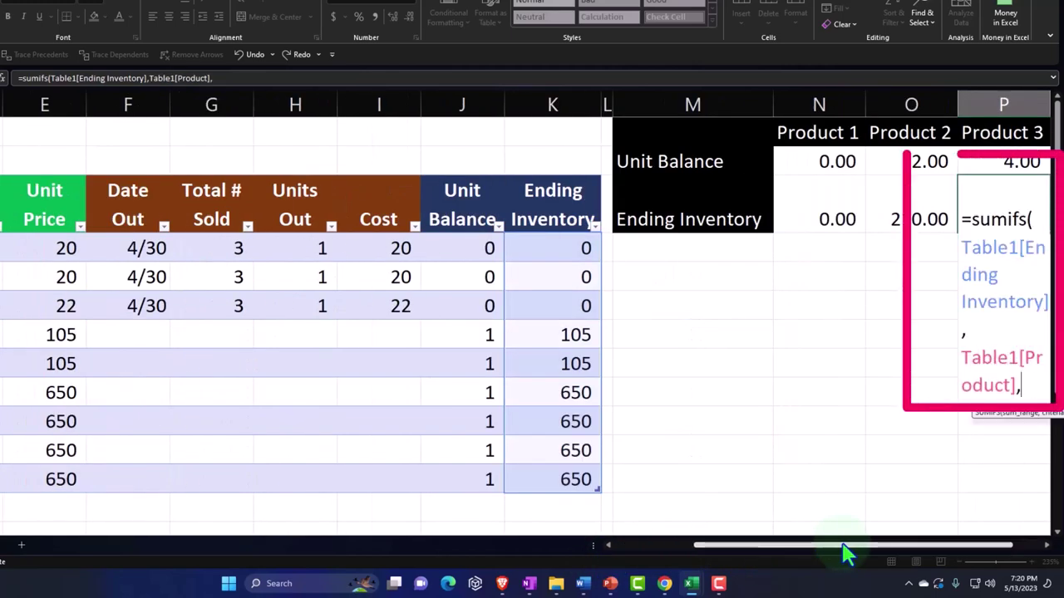
click(991, 136)
key(Return)
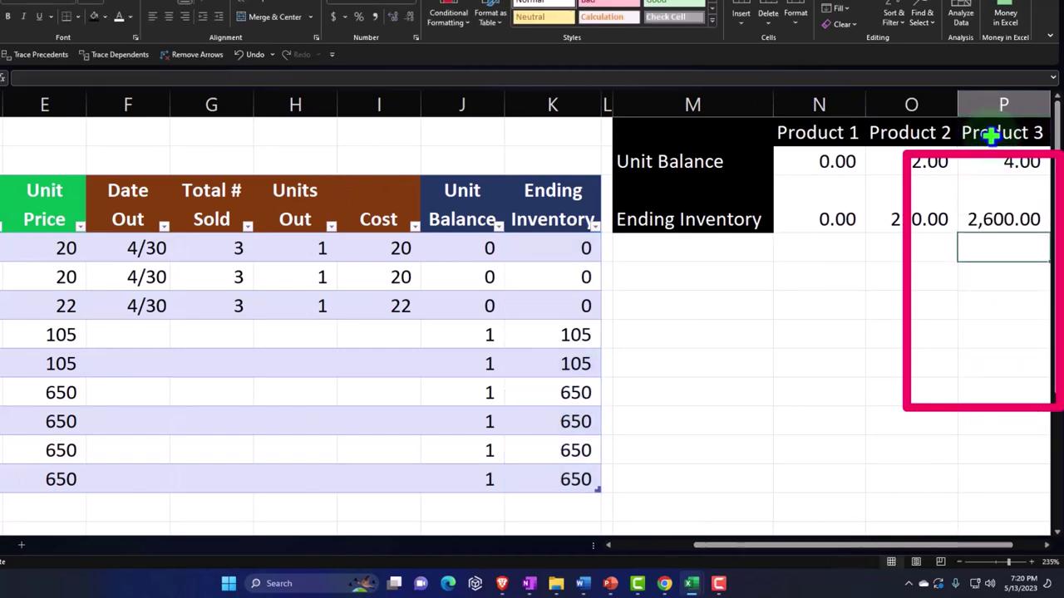
key(Left)
key(Left)
key(Left)
key(Left)
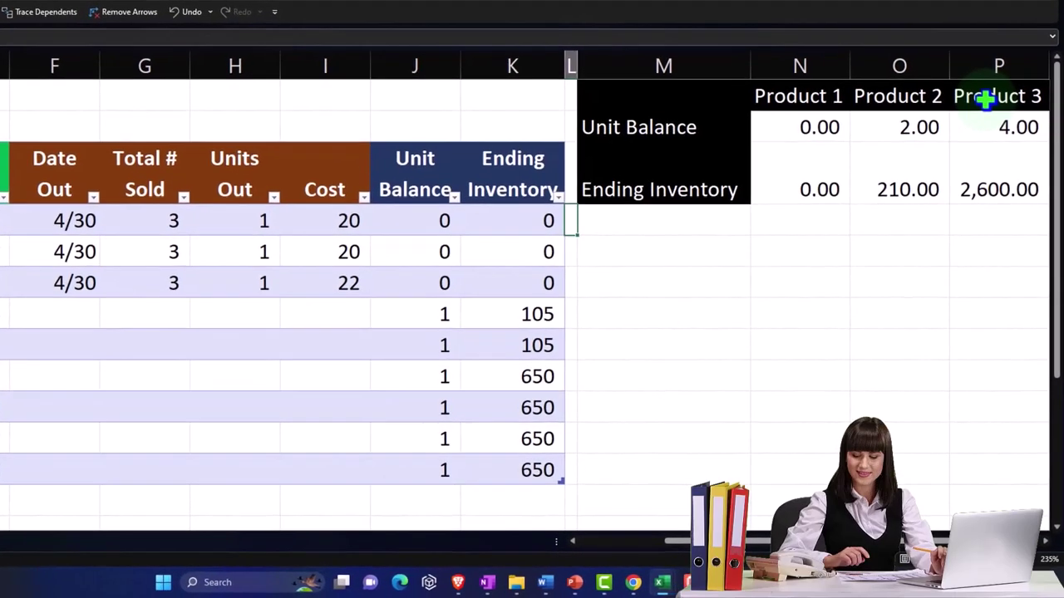
Select K9:K12 to confirm Product 3's four 650 rows sum to 2,600
scroll(661, 538, left, 3)
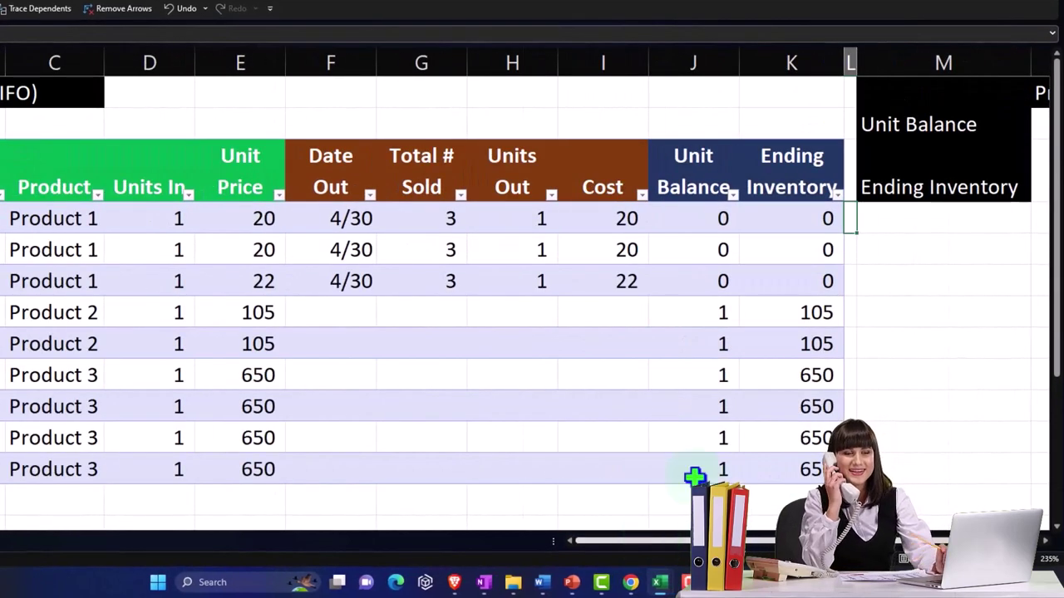
click(769, 375)
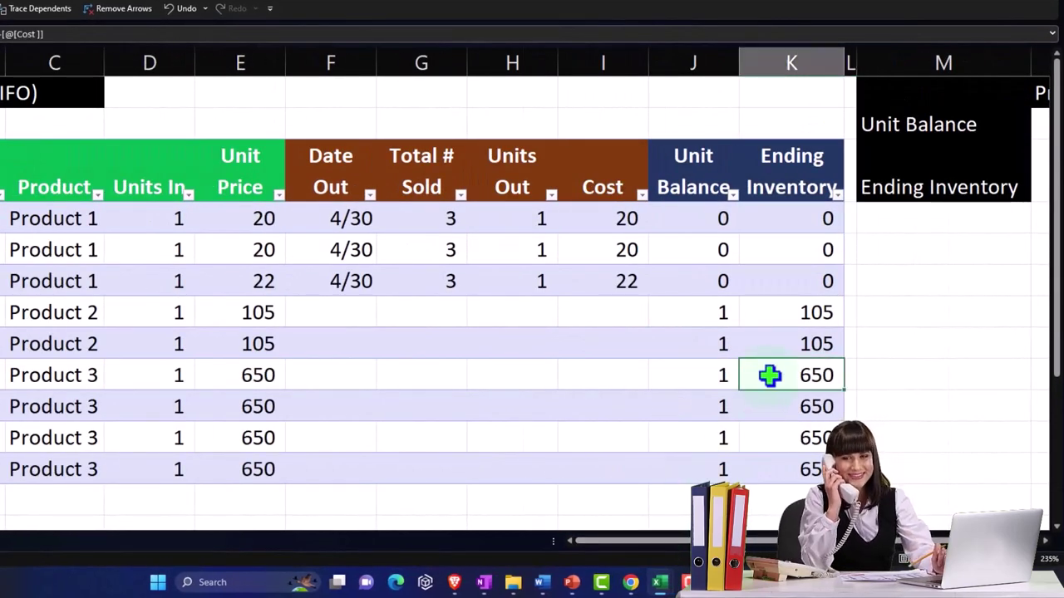
drag(769, 376, 774, 470)
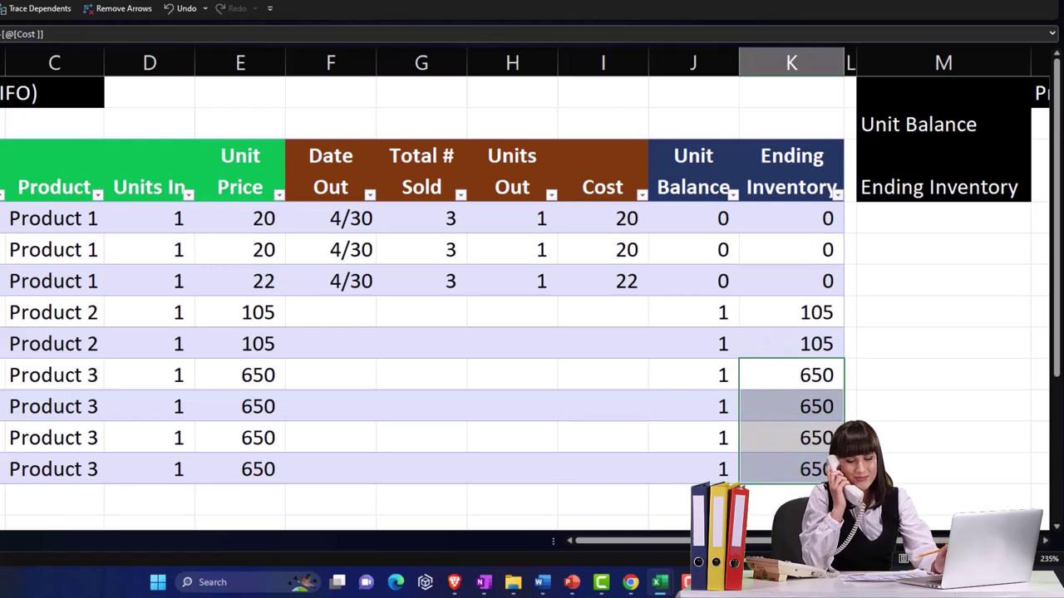
click(888, 335)
key(Right)
key(Right)
key(Right)
key(Right)
key(Right)
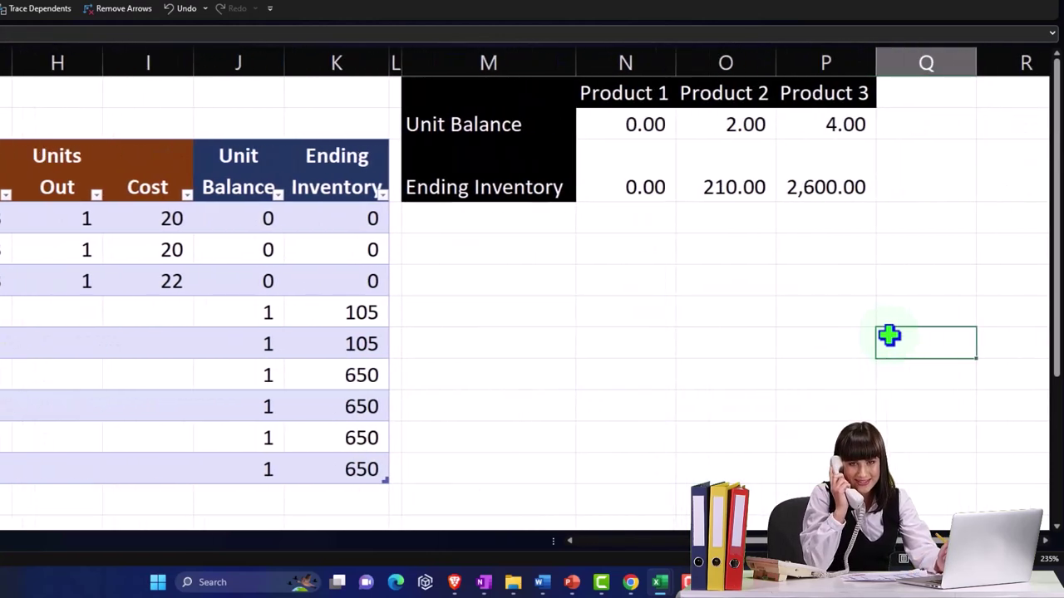
key(Up)
key(Up)
key(Up)
key(Up)
key(Up)
key(Up)
key(Up)
key(Left)
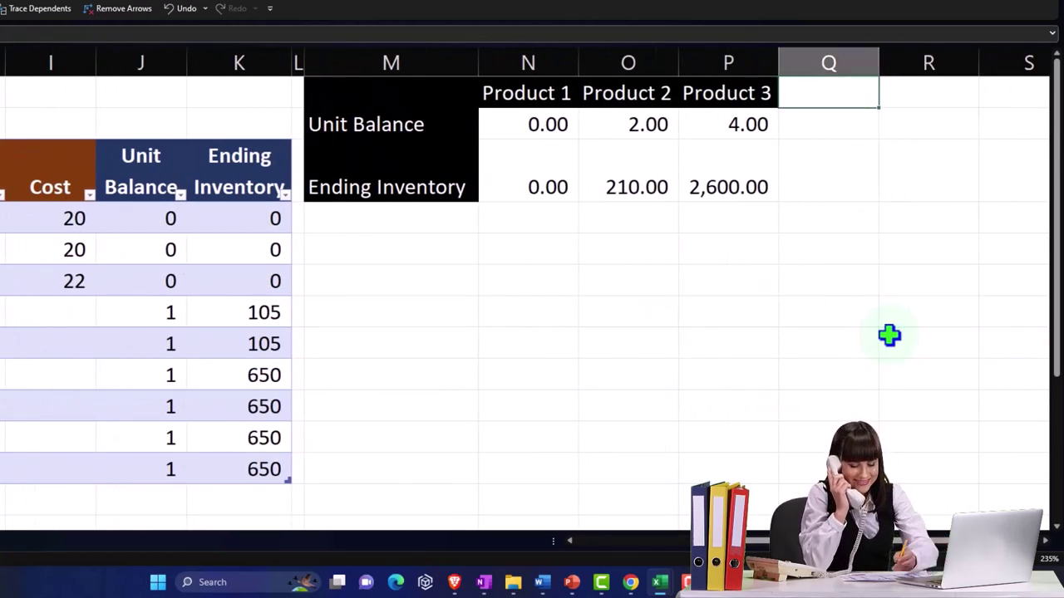
Add a 'Total' heading in Q1 with black fill and white font
text(Total)
key(Return)
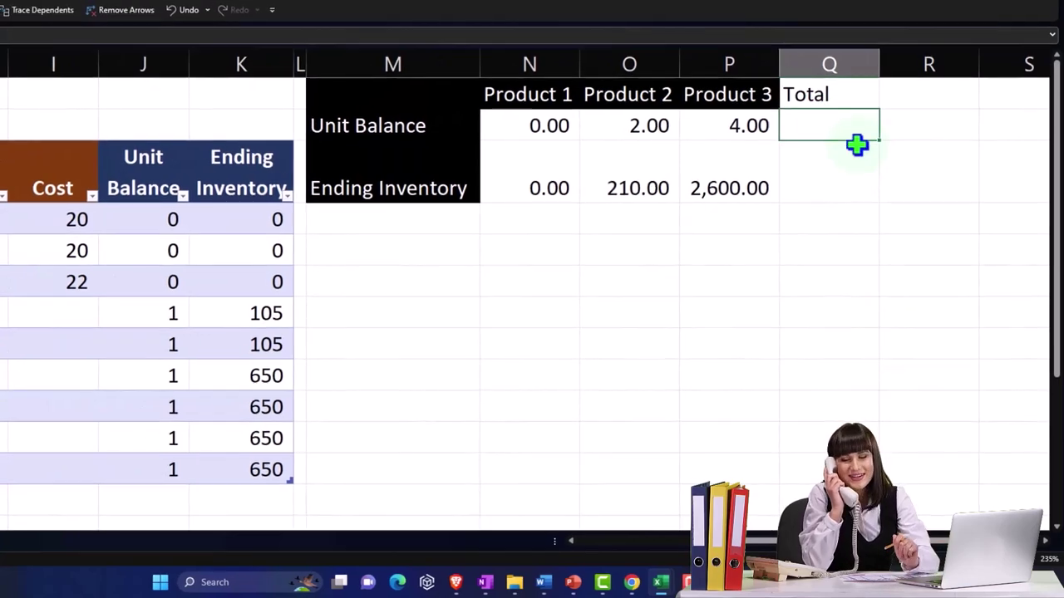
click(831, 93)
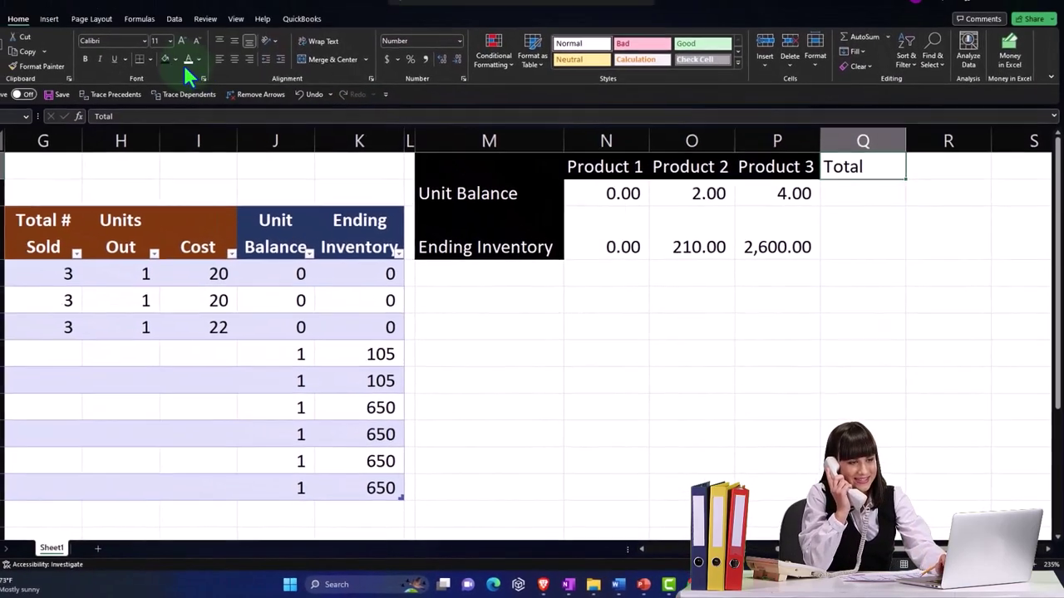
click(107, 24)
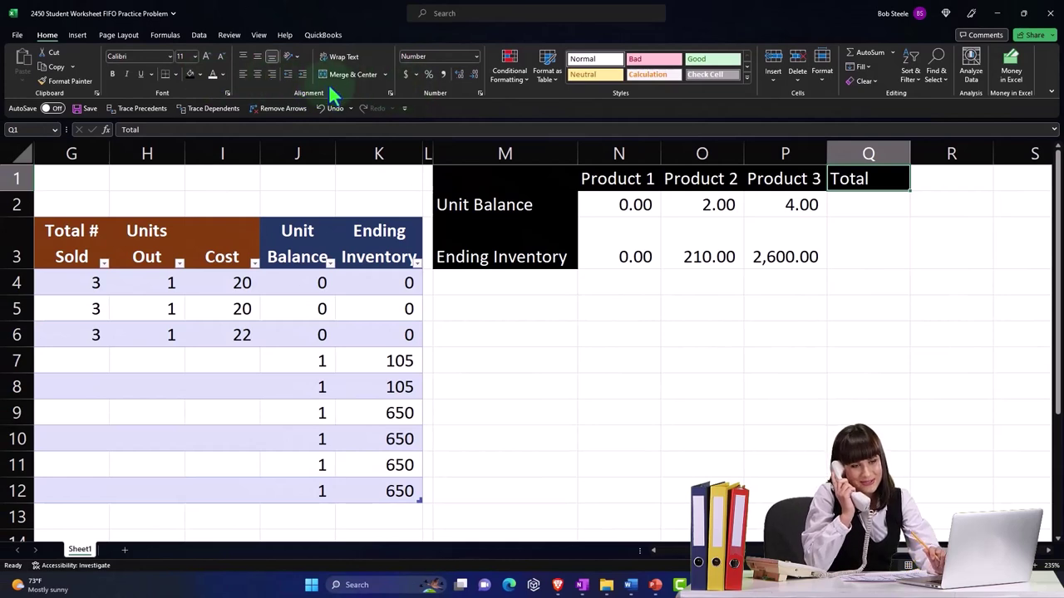
Sum each summary row in Q2 and Q3, giving 6.00 units and 2,810.00 ending inventory
click(853, 200)
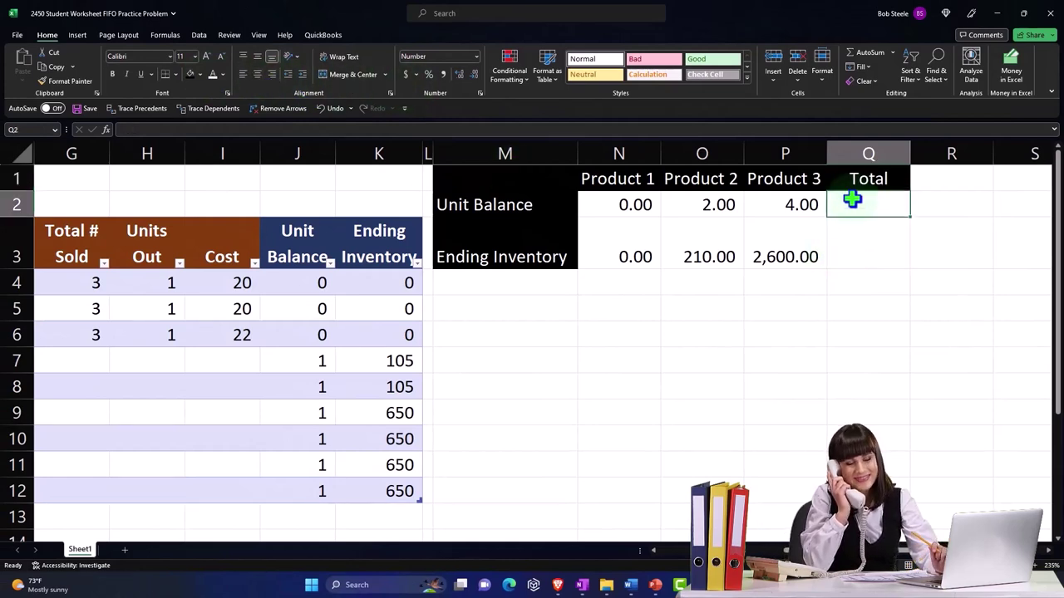
text(=sum()
key(Left)
key(shift+Left)
key(shift+Left)
key(Return)
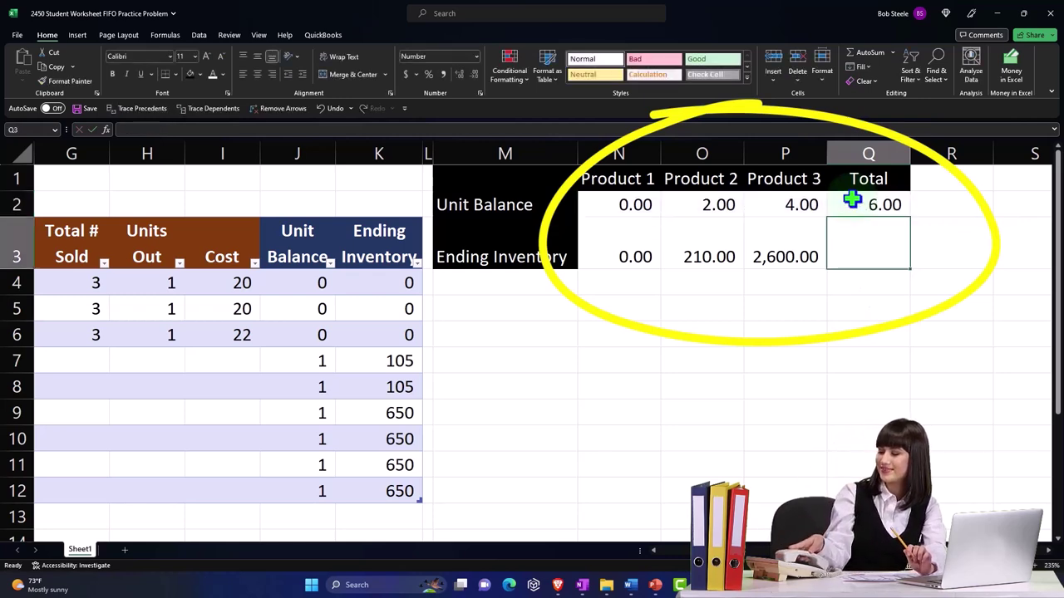
text(+sum()
key(Left)
key(shift+Left)
key(shift+Left)
key(Return)
key(Down)
key(Left)
key(Left)
key(Left)
key(Left)
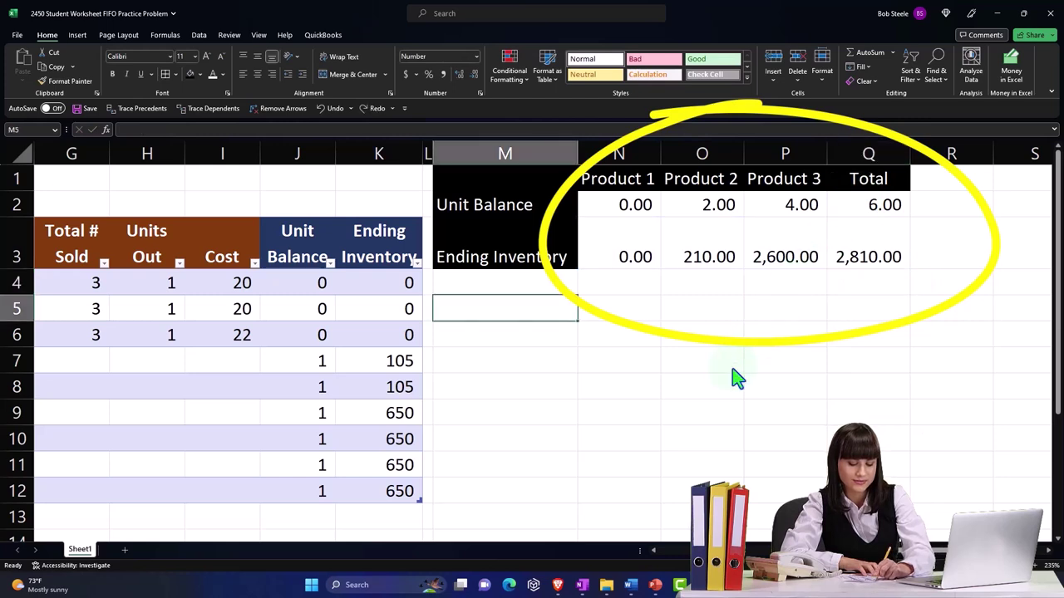
Apply All Borders to the summary block N2:Q3
drag(654, 207, 836, 245)
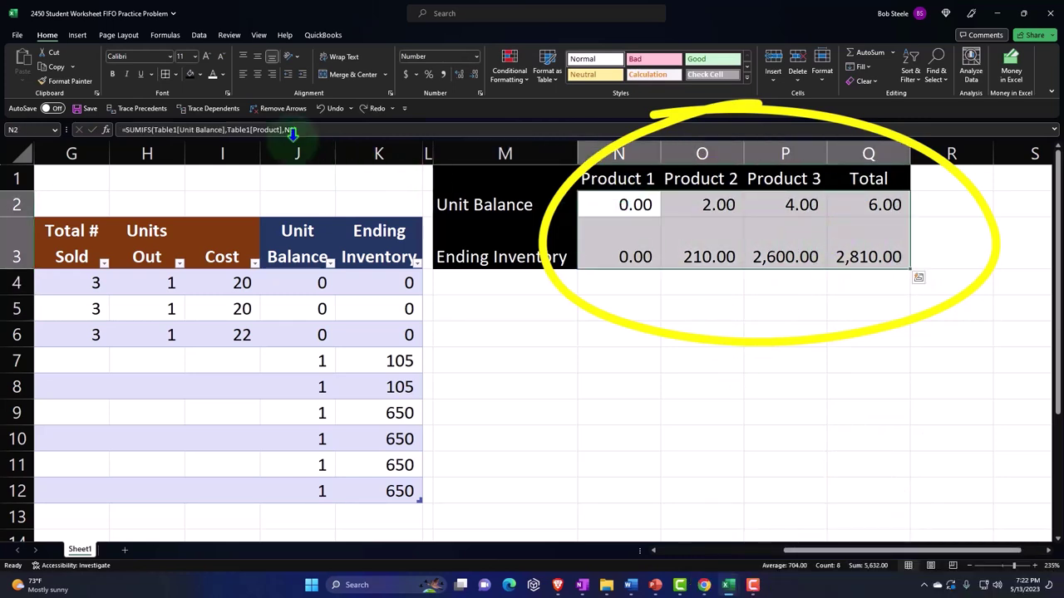
click(168, 75)
click(850, 305)
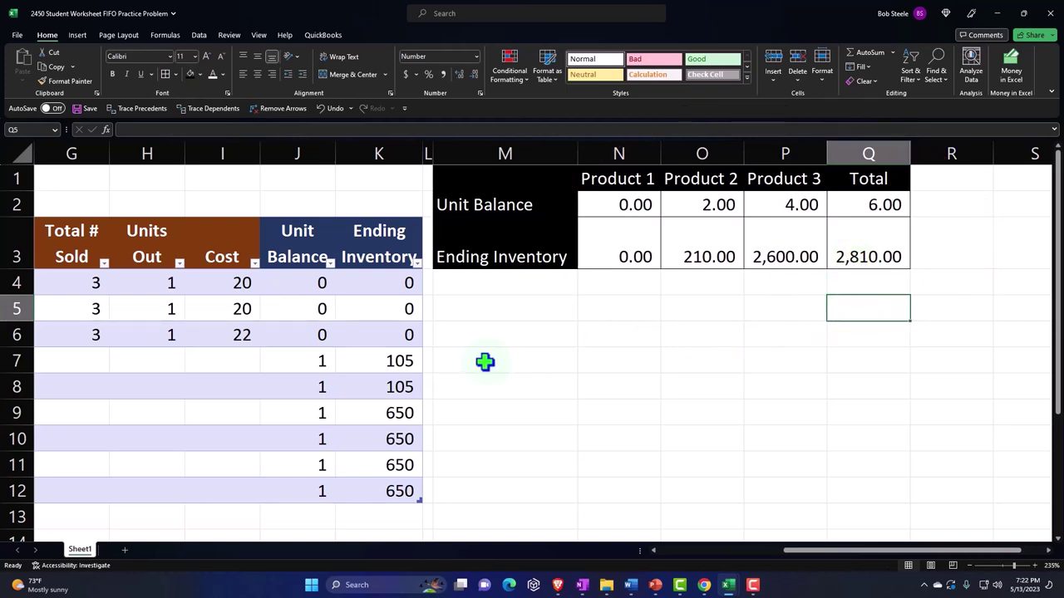
mouse_move(704, 585)
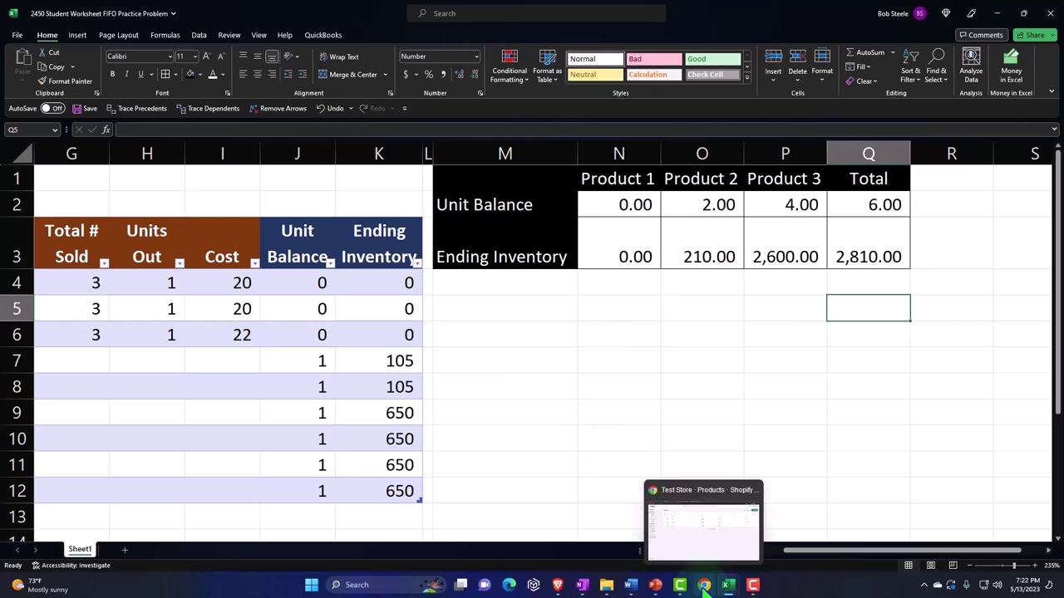
click(694, 543)
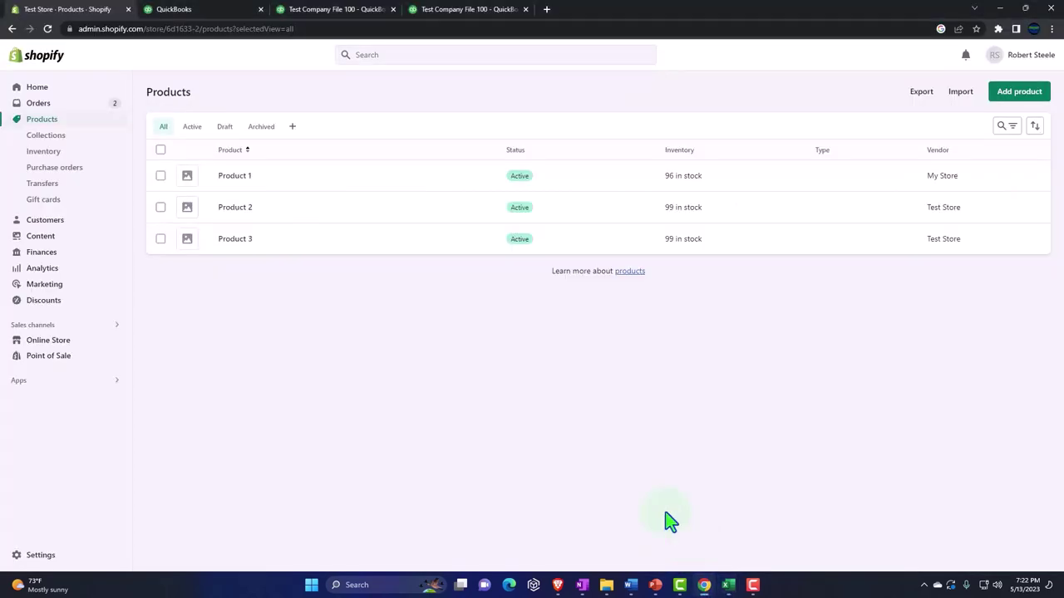
click(208, 17)
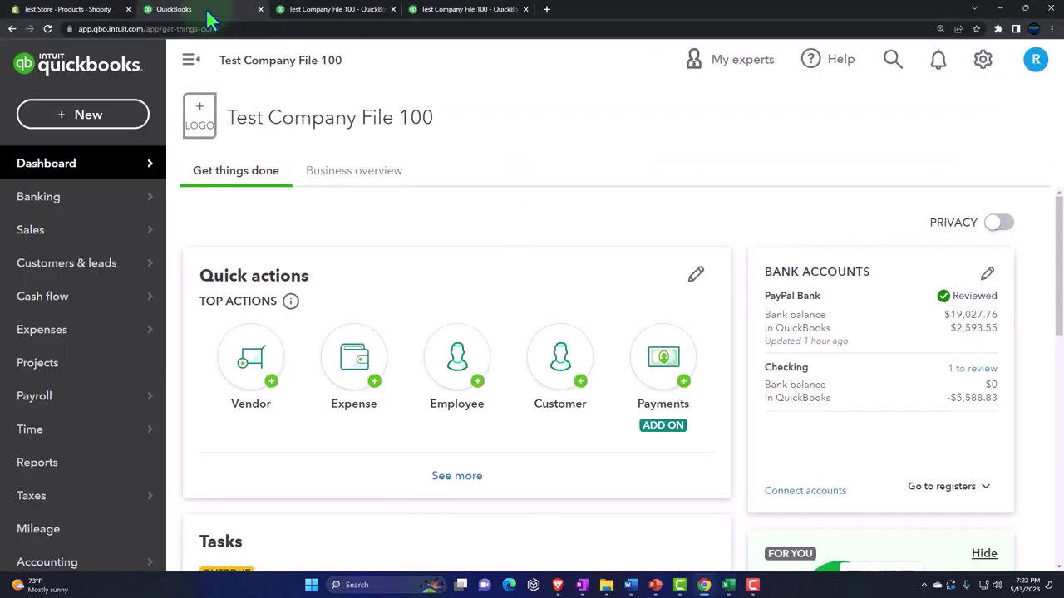
click(309, 15)
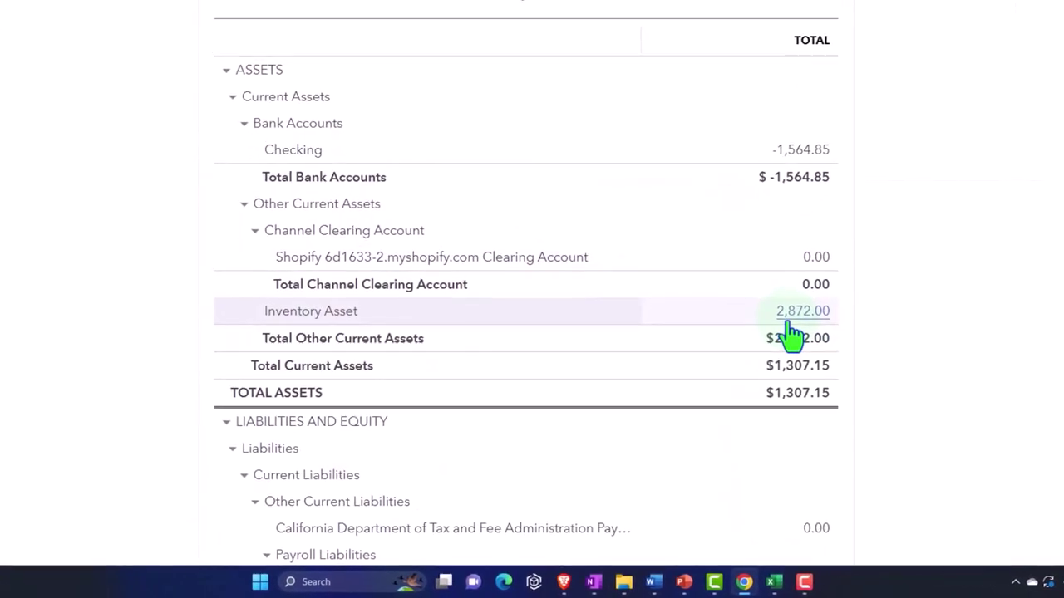
Enter the QuickBooks balance 2,872 in Q5 and =Q5-Q3 in Q6, giving 62.00
key(alt+Tab)
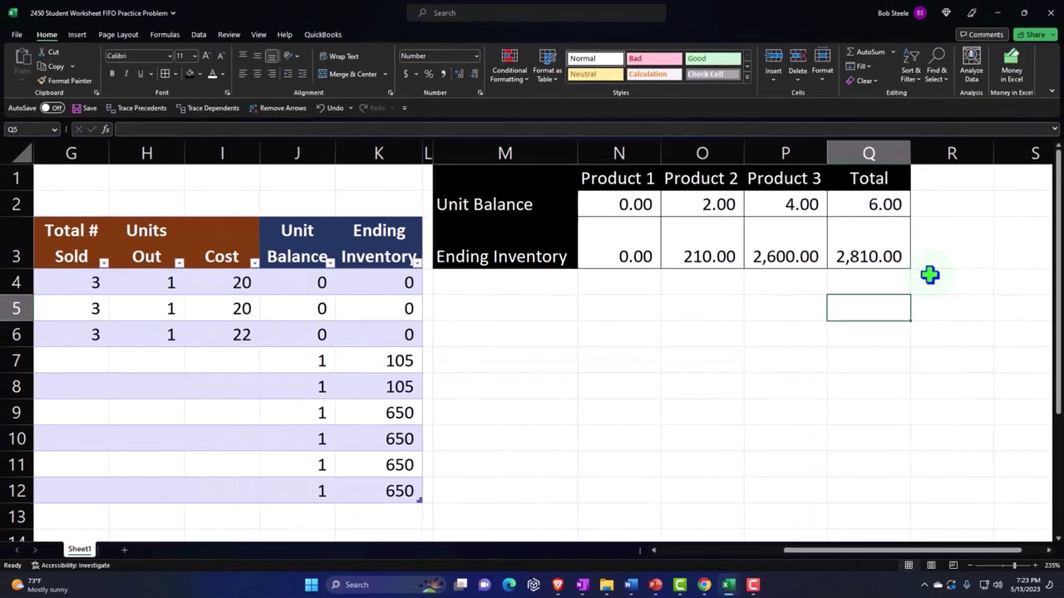
text(2,872)
key(Return)
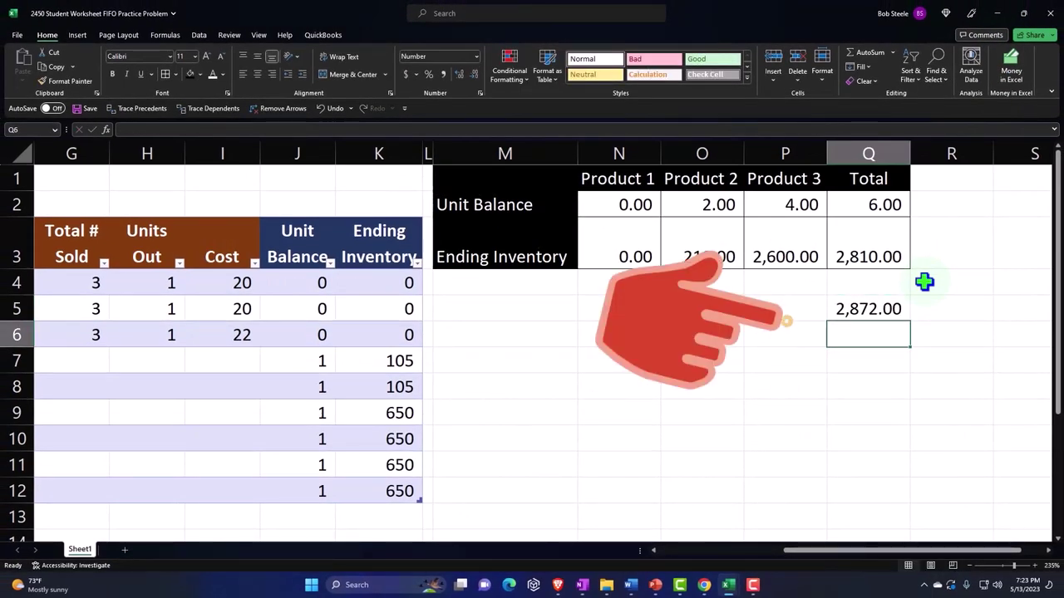
text(=)
key(Up)
text(-)
key(Up)
key(Up)
key(Up)
key(Return)
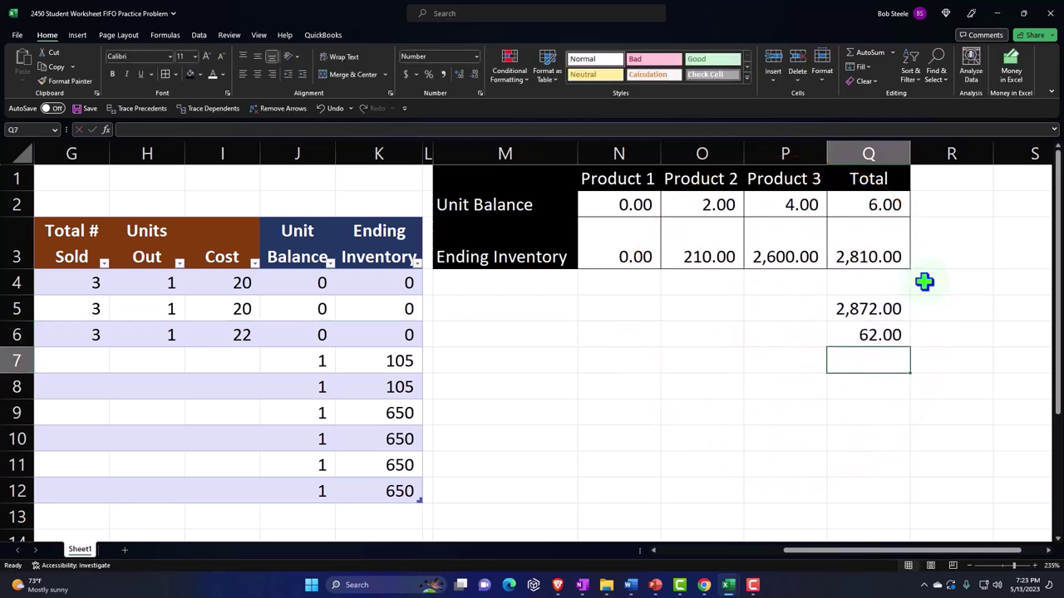
key(Up)
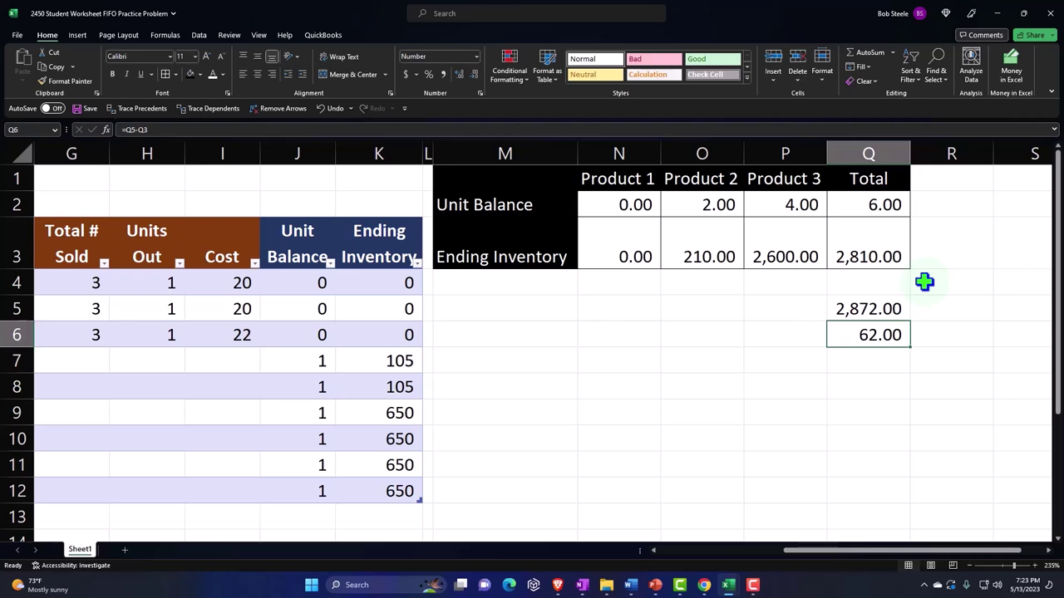
Select the Cost values I4:I6 to confirm their sum is 62
key(Left)
key(ctrl+Left)
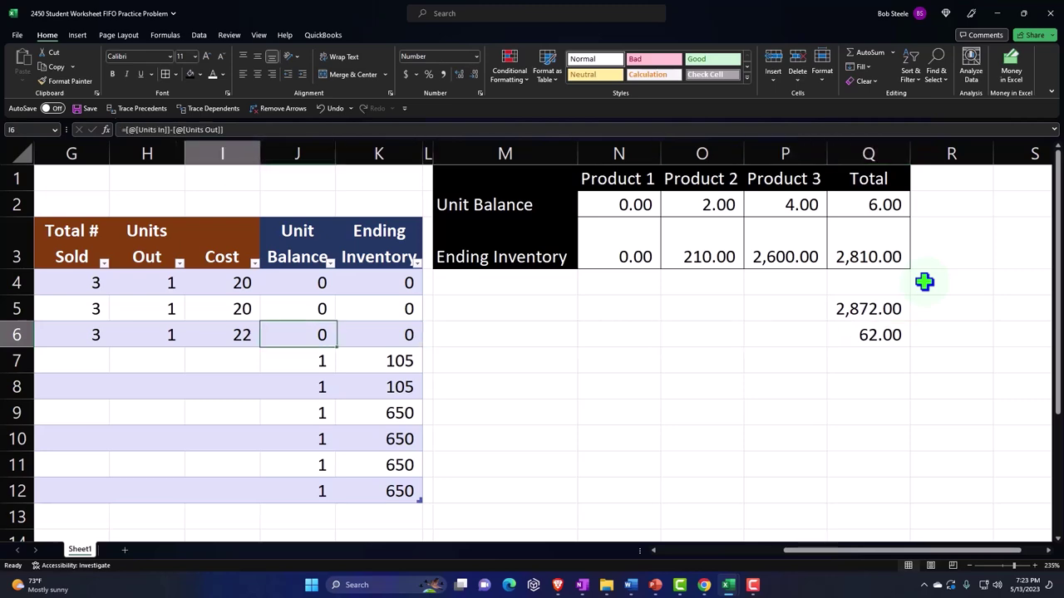
key(ctrl+Left)
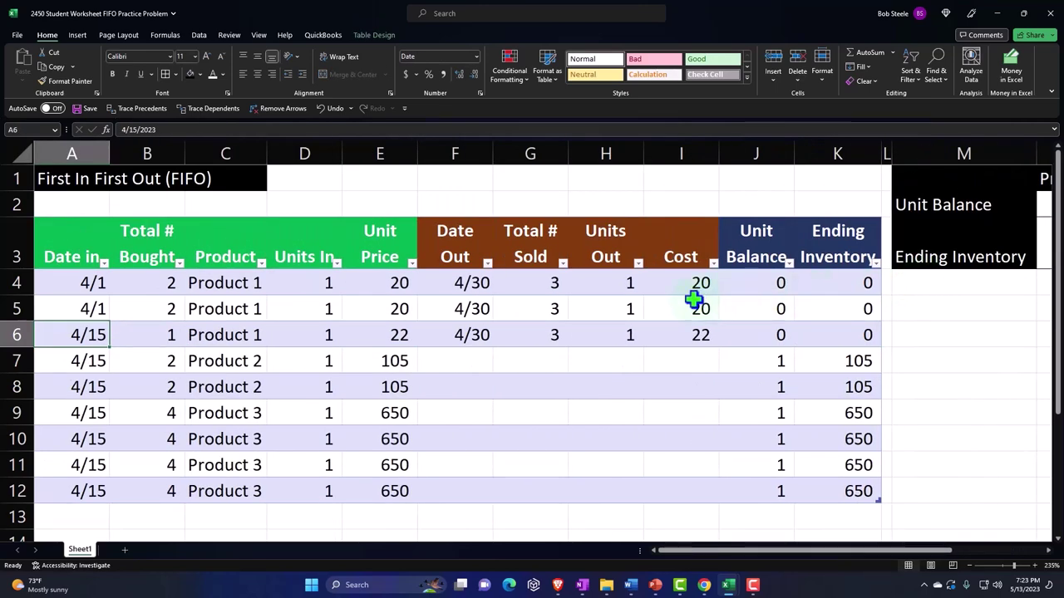
drag(674, 283, 687, 334)
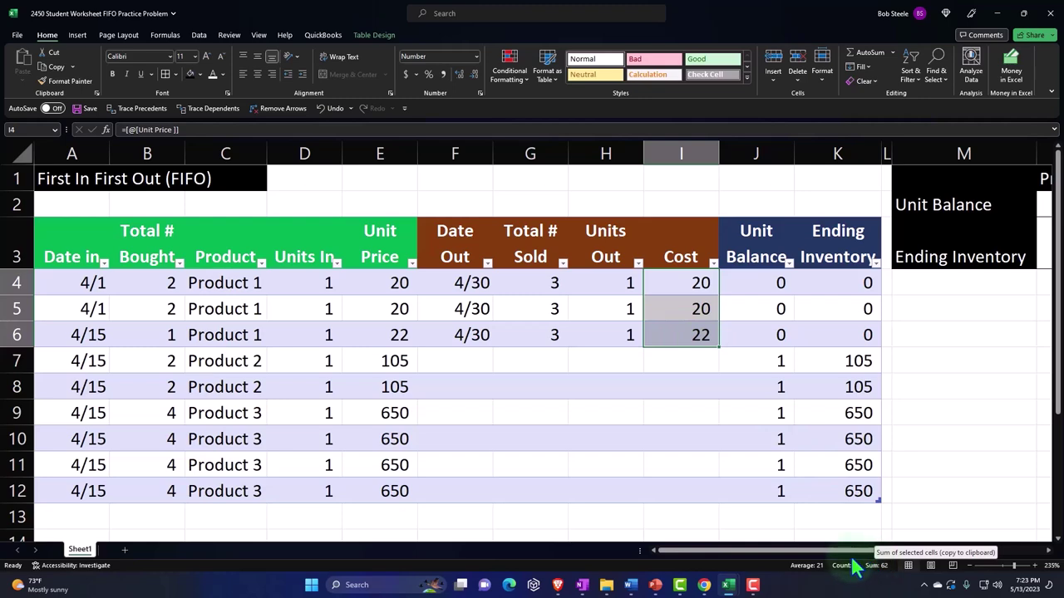
drag(807, 552, 954, 555)
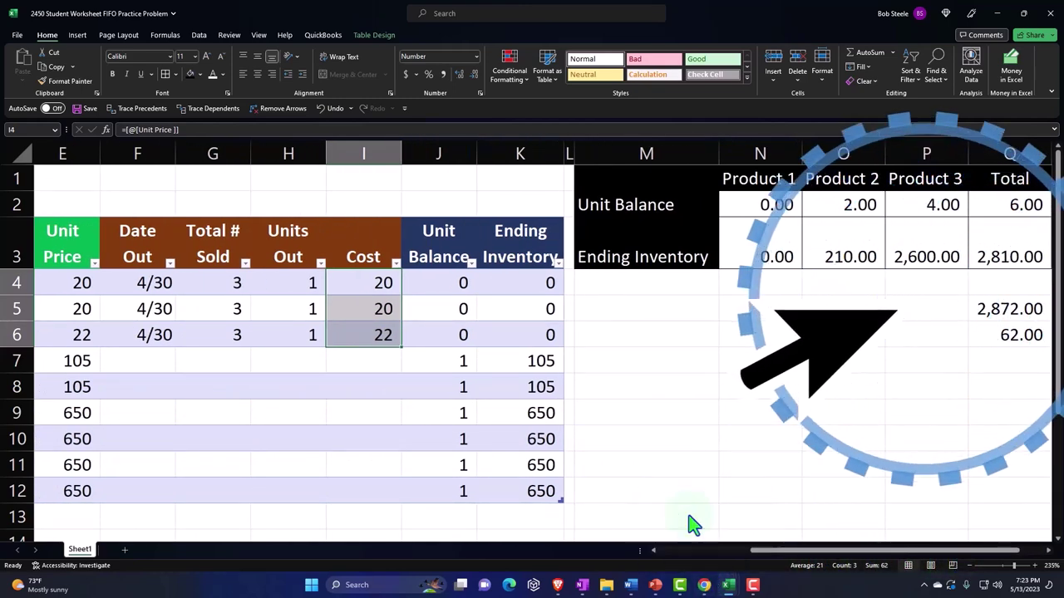
click(704, 585)
Start a new QuickBooks journal entry dated 04/30/2024
click(201, 9)
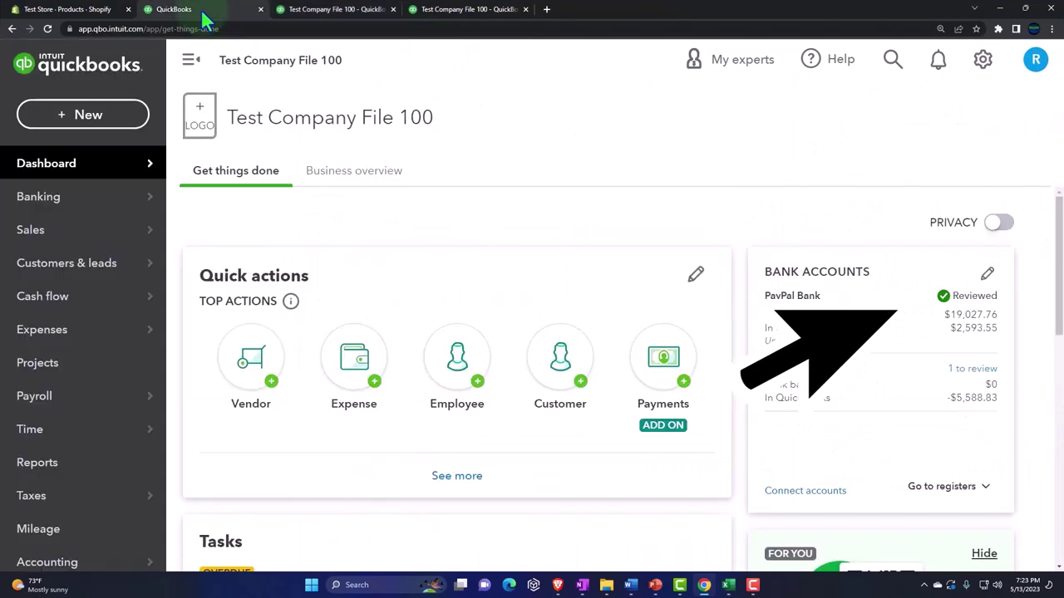
click(87, 119)
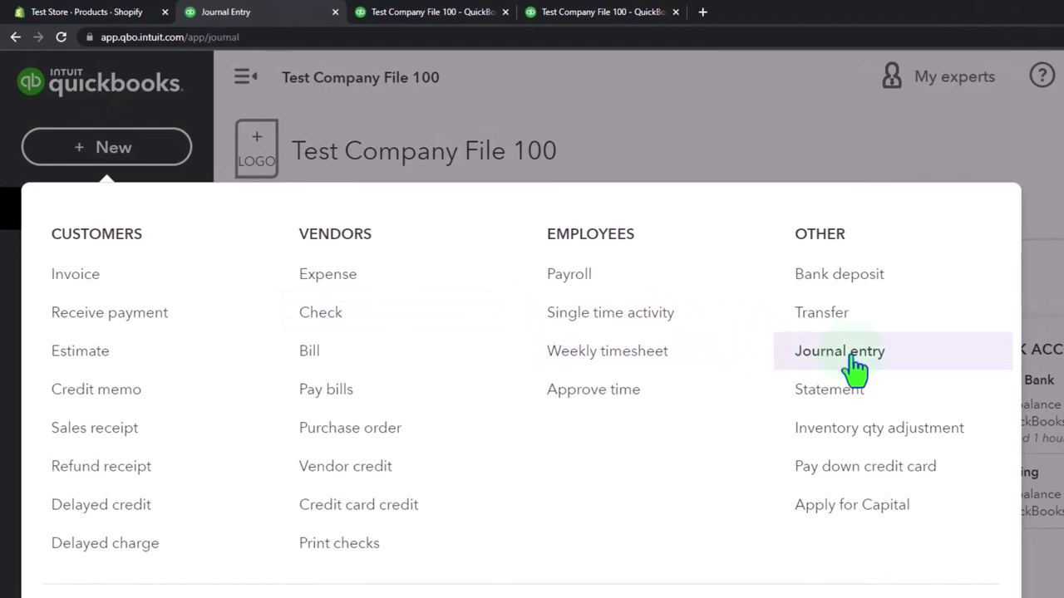
click(839, 352)
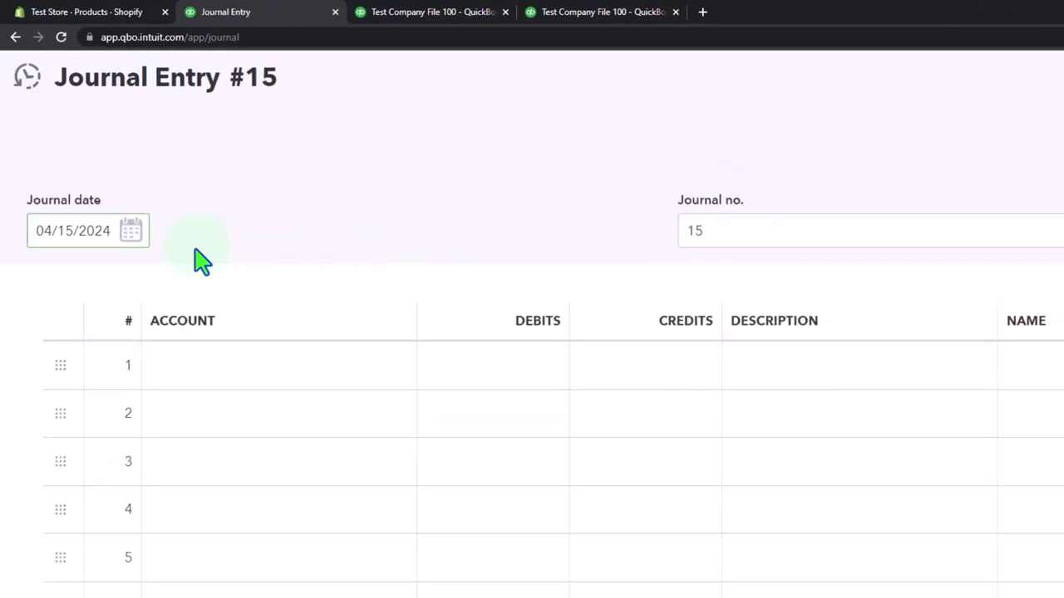
drag(110, 232, 5, 237)
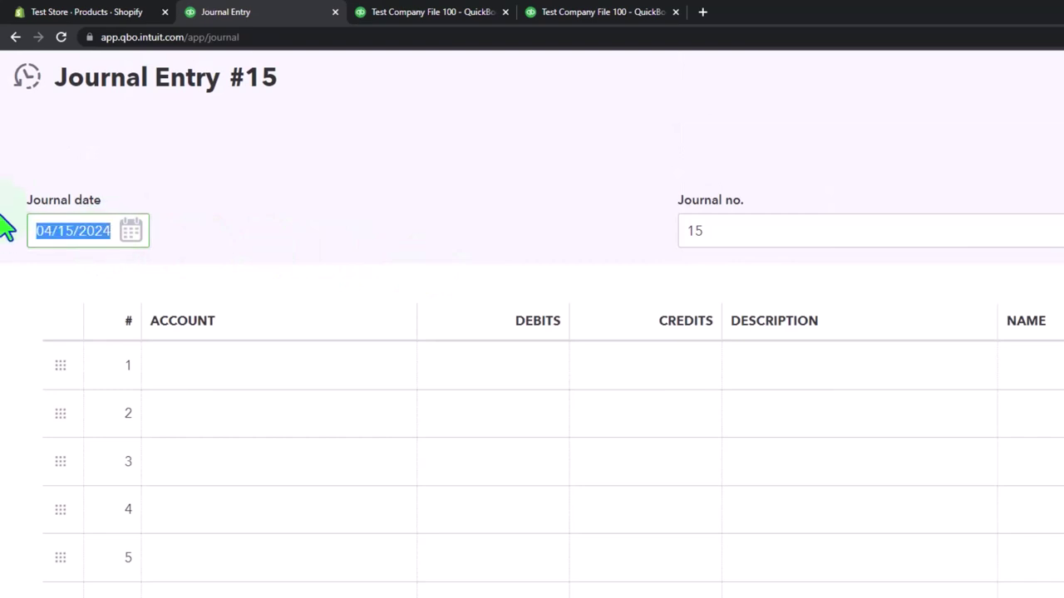
text(04/)
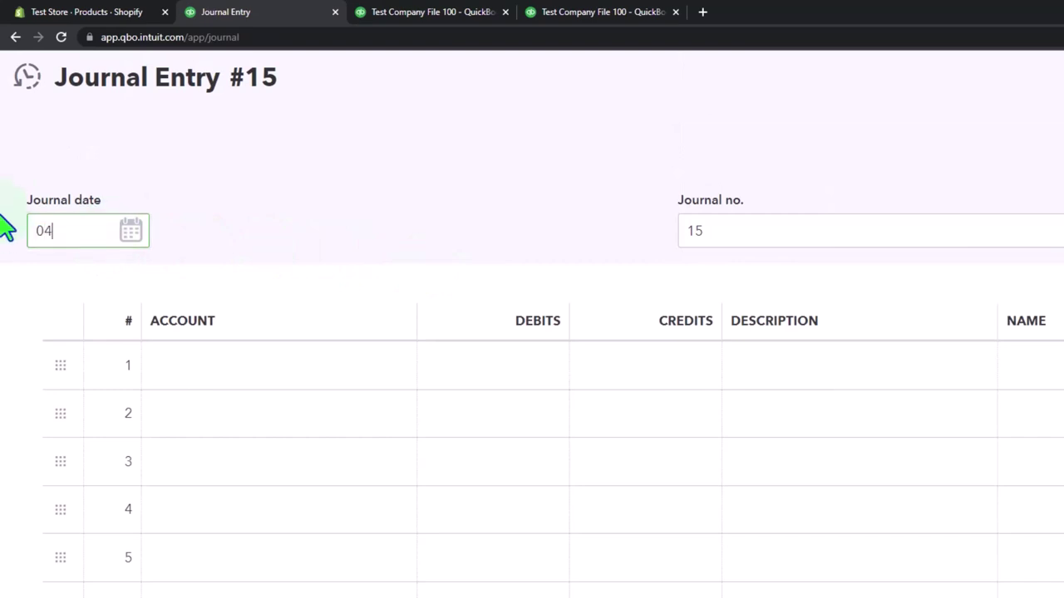
text(30/2024)
key(Tab)
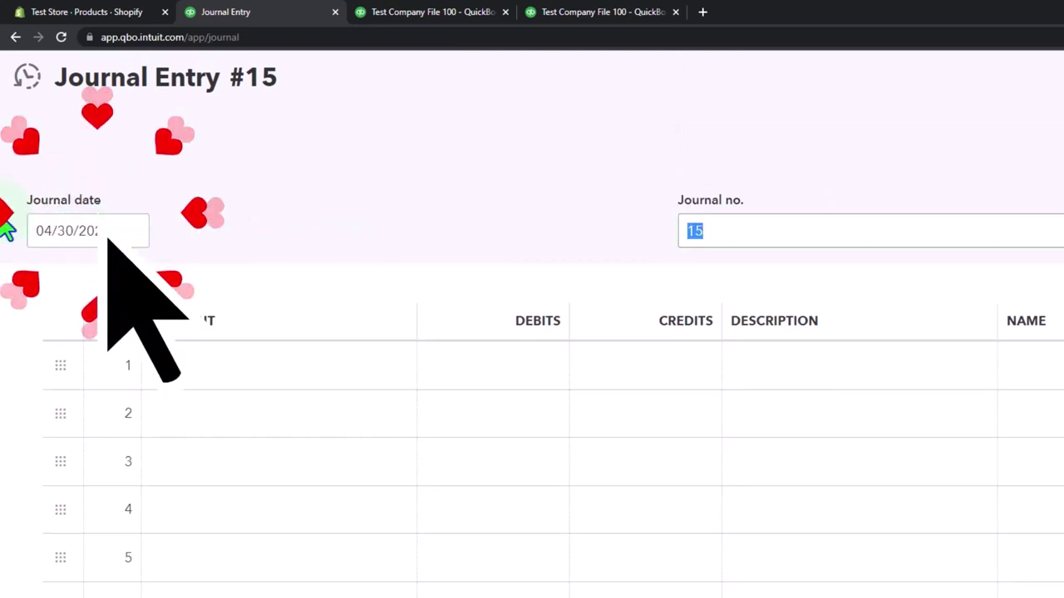
key(Tab)
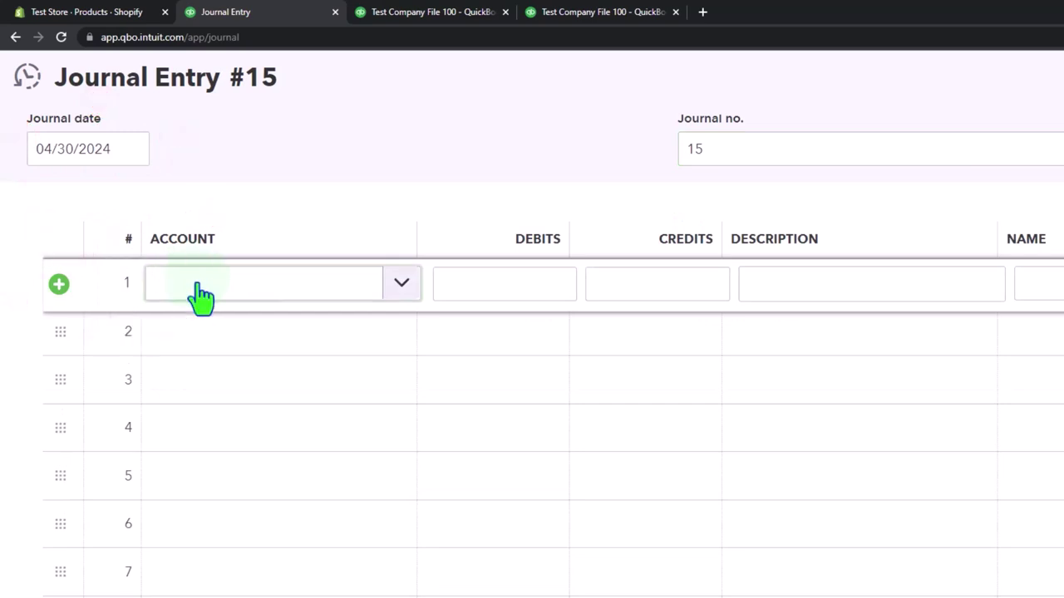
Set line 1's account to Cost of labor - COS for the 62.00 debit
text(Cost)
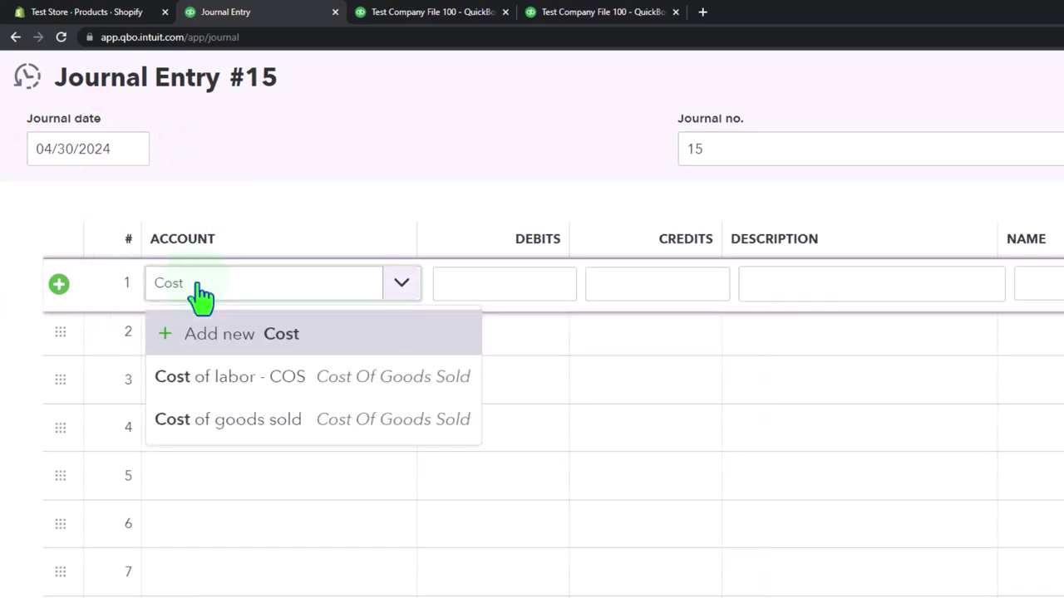
key(Down)
key(Down)
key(Tab)
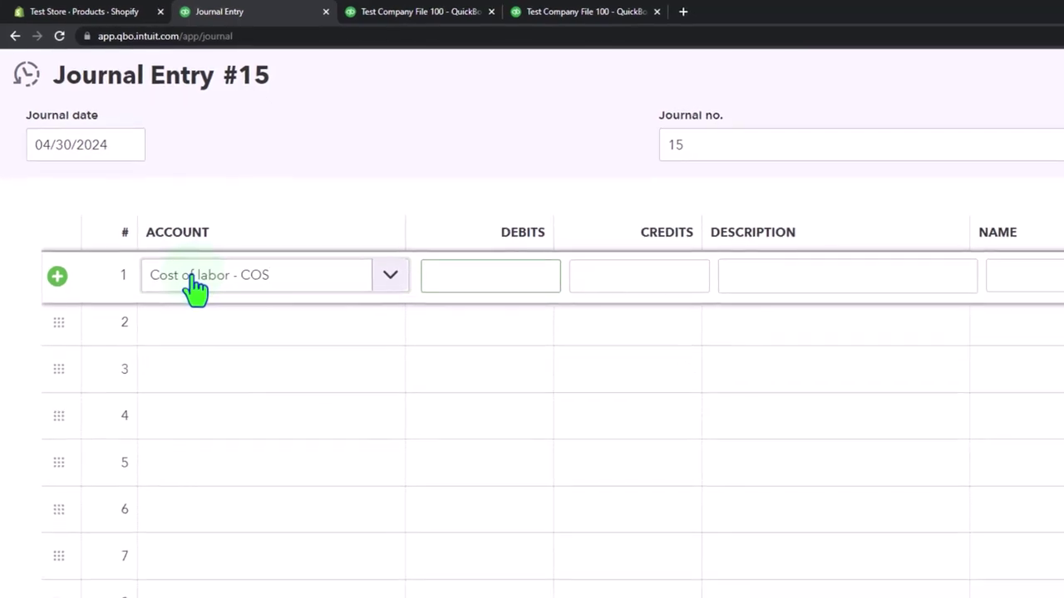
mouse_move(729, 586)
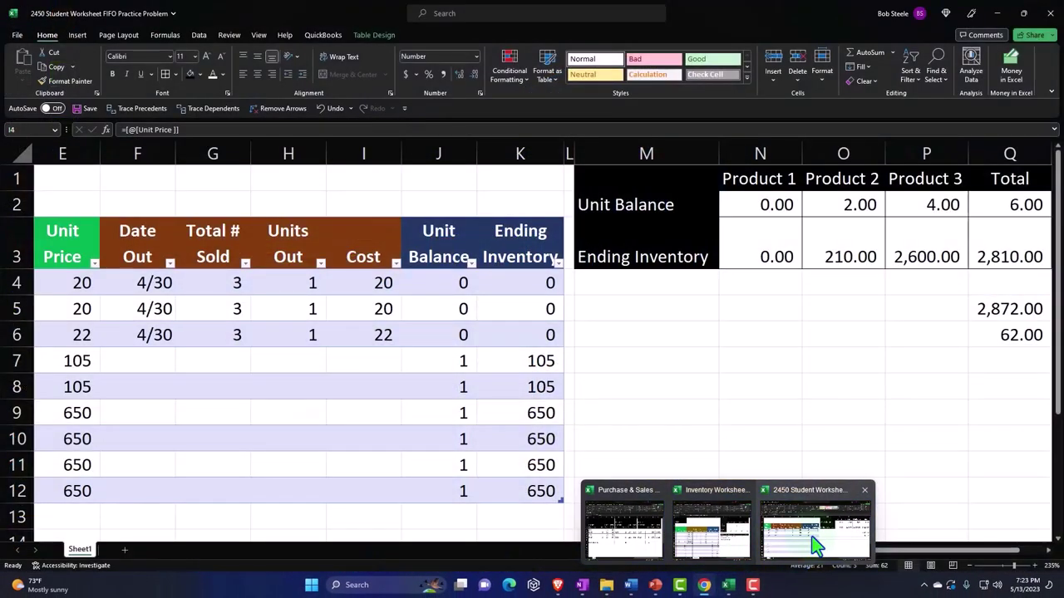
click(815, 571)
click(421, 219)
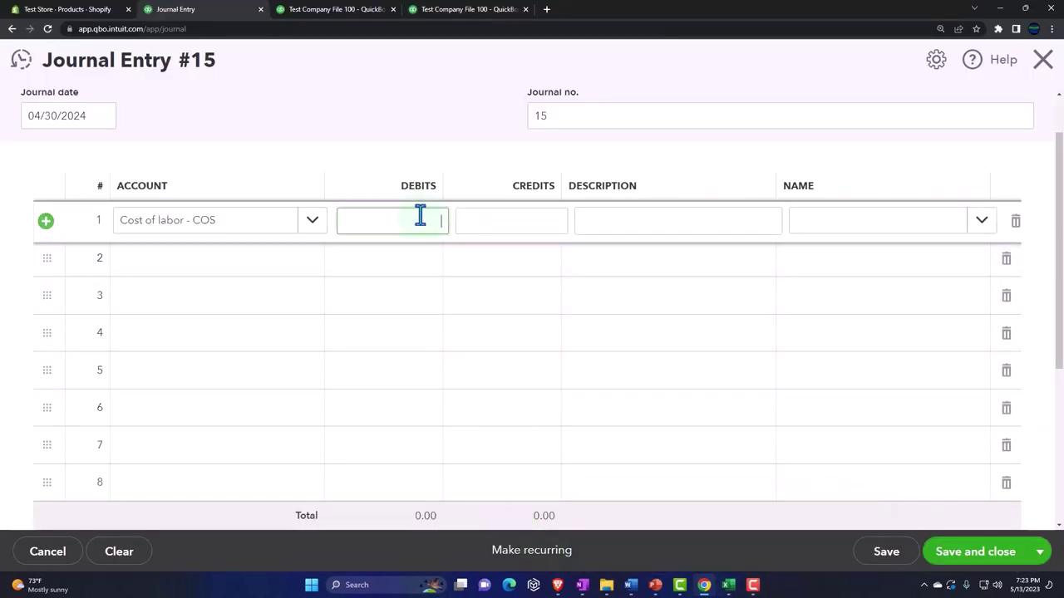
key(Tab)
key(Tab)
key(Tab)
key(Tab)
Set line 2's account to Inventory Asset
text(Inve)
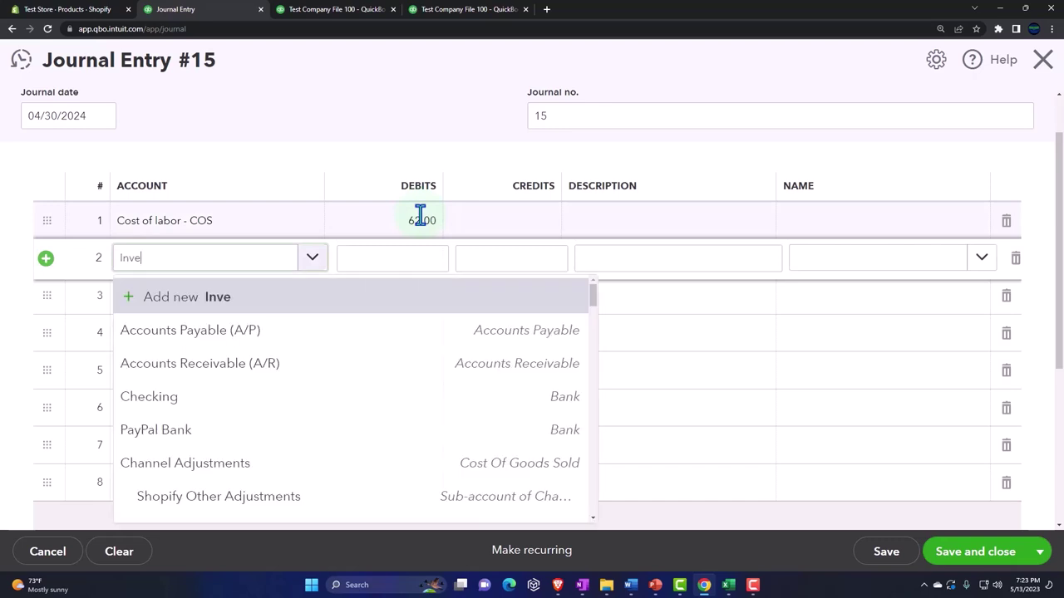
key(Down)
key(Down)
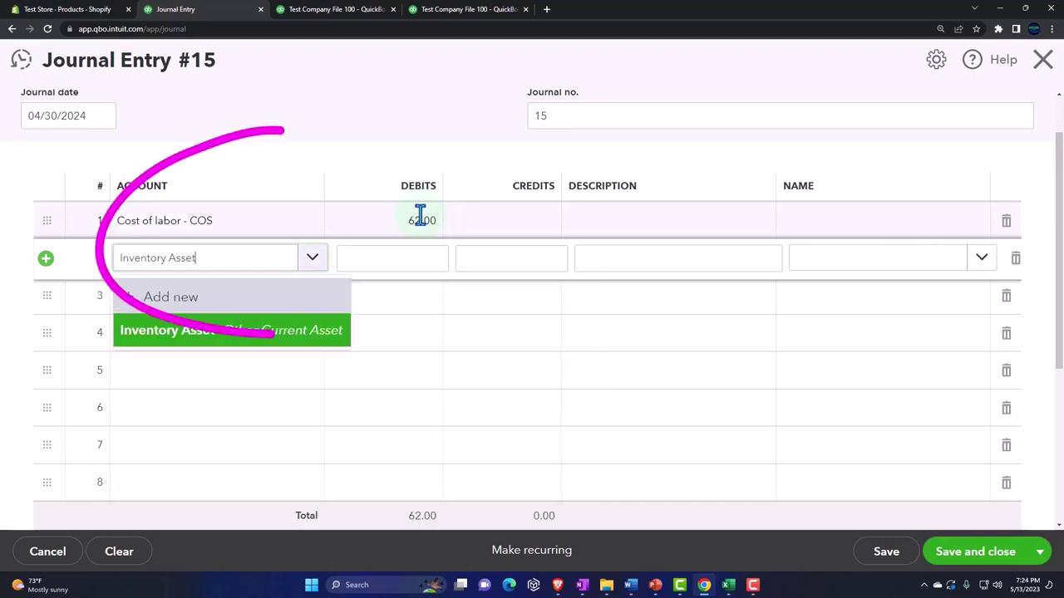
key(Tab)
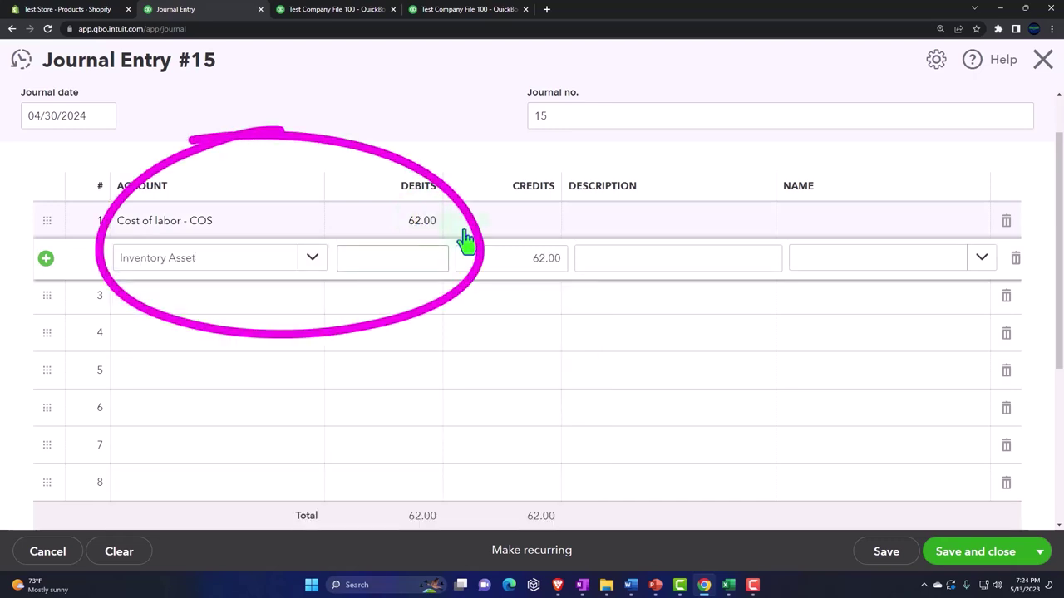